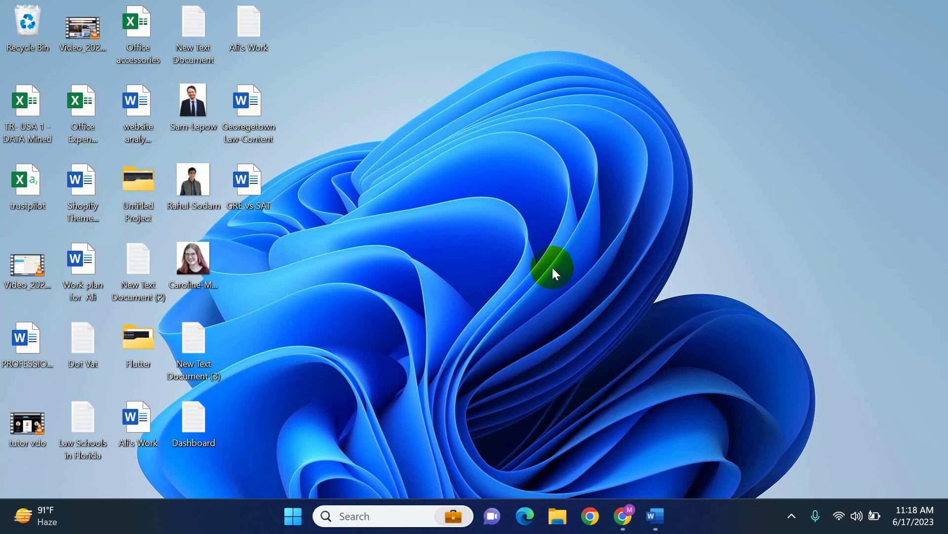
# Switch to Chrome and read the instructions and reference links in the "GRE vs SAT: A Comprehensive Comparison" content-writing email
pyautogui.click(617, 514)
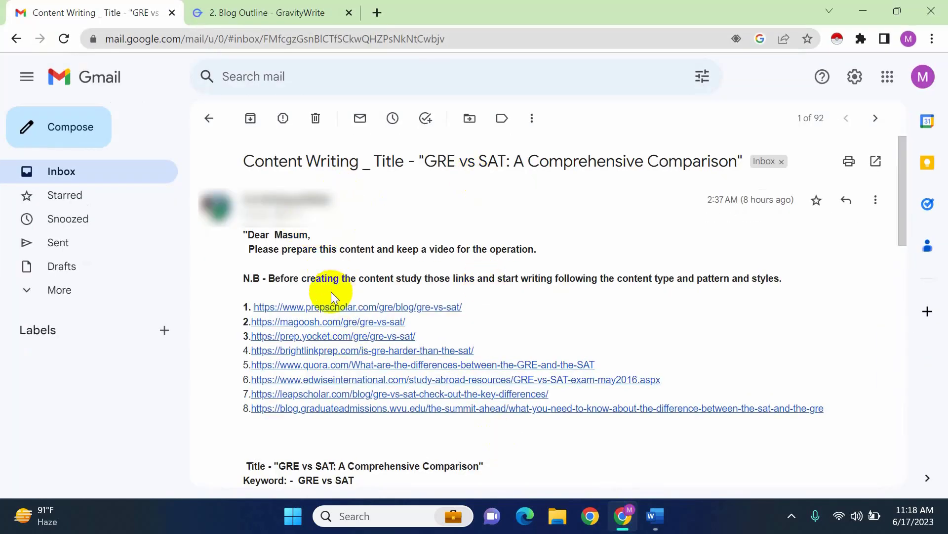
pyautogui.scroll(-4, 331, 291)
pyautogui.scroll(1, 330, 291)
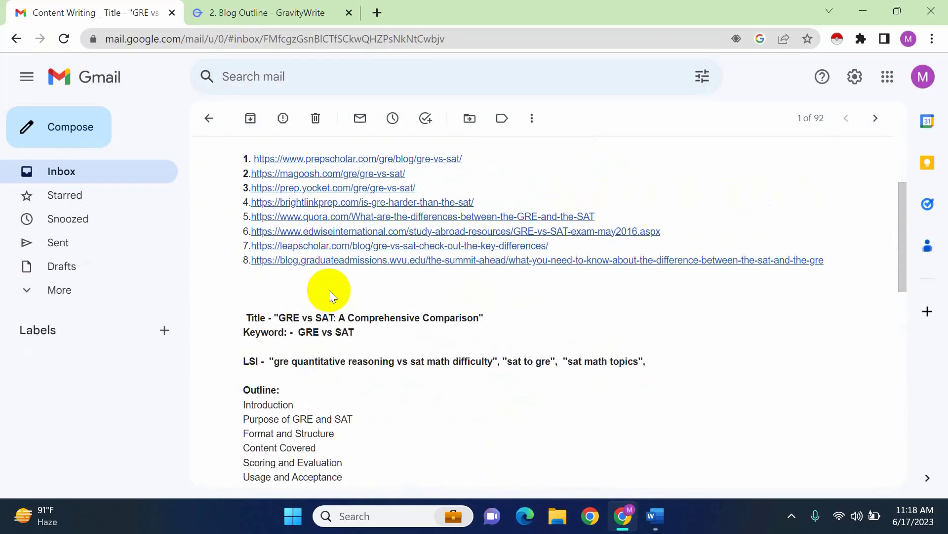
pyautogui.scroll(2, 329, 289)
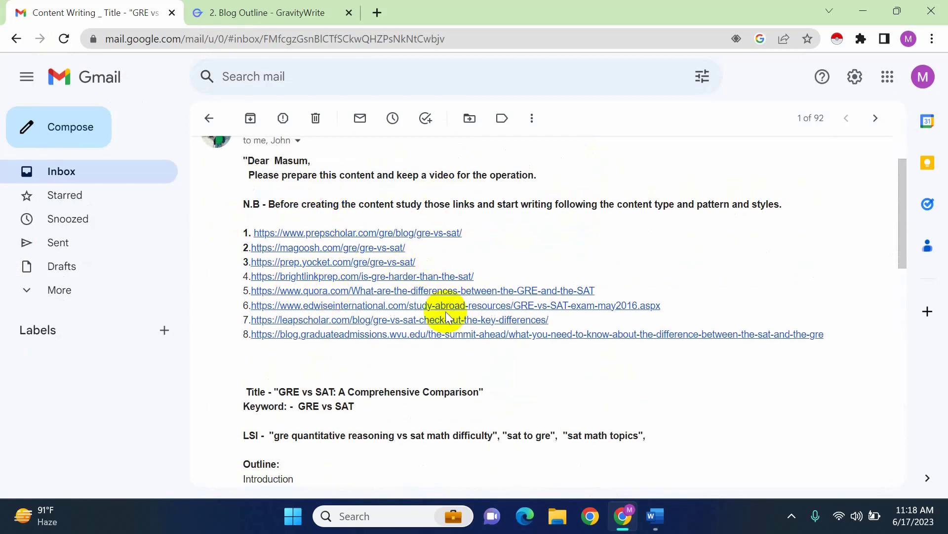
pyautogui.scroll(-4, 447, 316)
pyautogui.scroll(1, 419, 296)
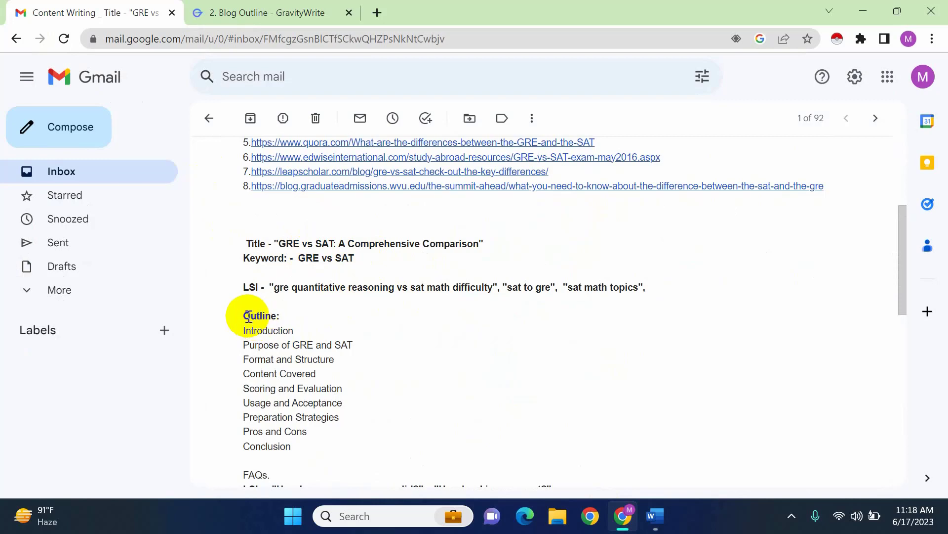
# Examine the email's outline, LSI keywords and FAQ section for the requested article
pyautogui.moveTo(248, 316); pyautogui.dragTo(302, 335)
pyautogui.rightClick(313, 341)
pyautogui.click(327, 349)
pyautogui.scroll(-2, 296, 405)
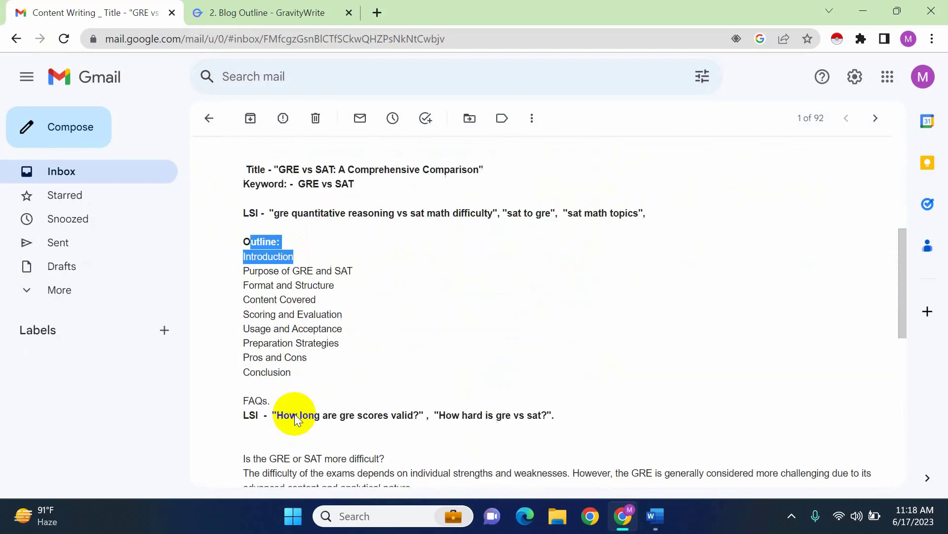
pyautogui.scroll(-3, 387, 335)
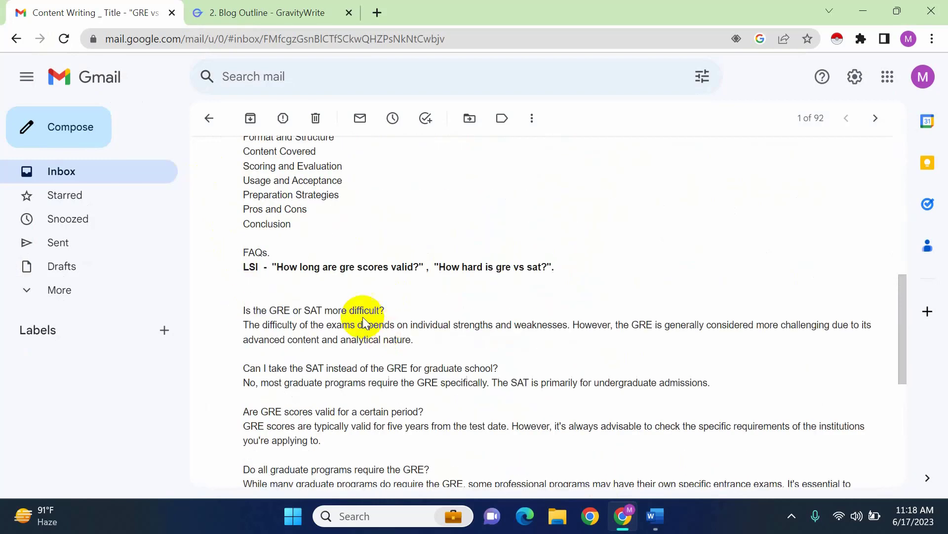
pyautogui.scroll(-2, 345, 356)
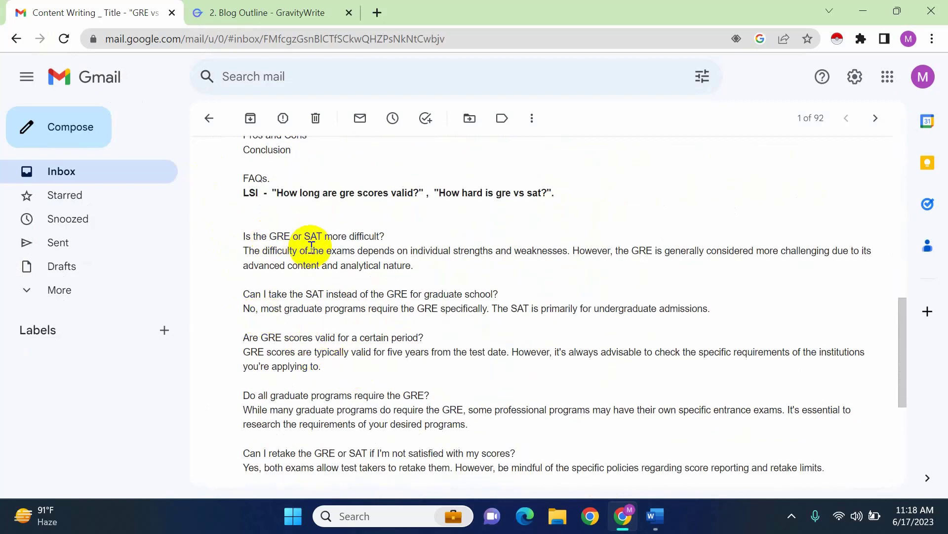
pyautogui.scroll(-3, 377, 370)
pyautogui.scroll(5, 368, 360)
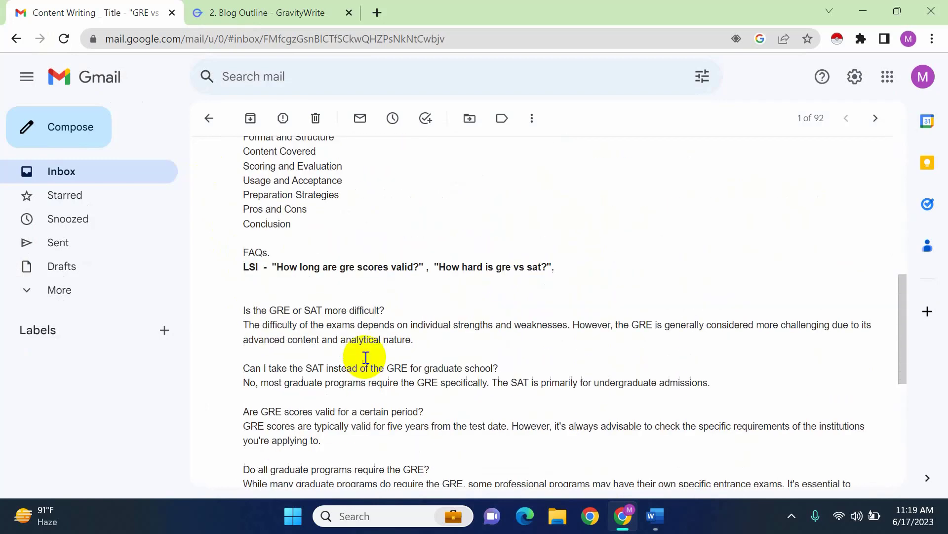
pyautogui.scroll(6, 365, 357)
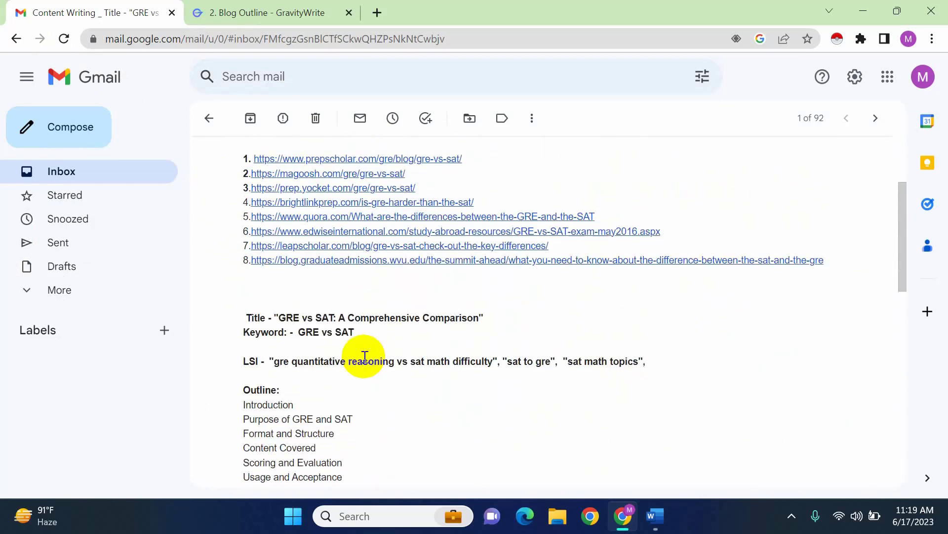
pyautogui.rightClick(364, 356)
pyautogui.click(460, 403)
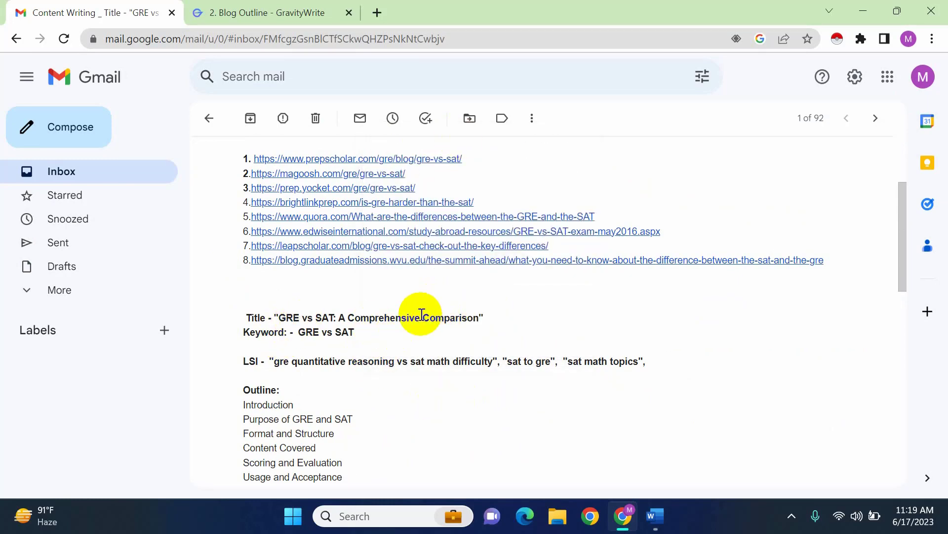
# Search Google for gravitywrite in a new tab and open the official GravityWrite website
pyautogui.click(255, 6)
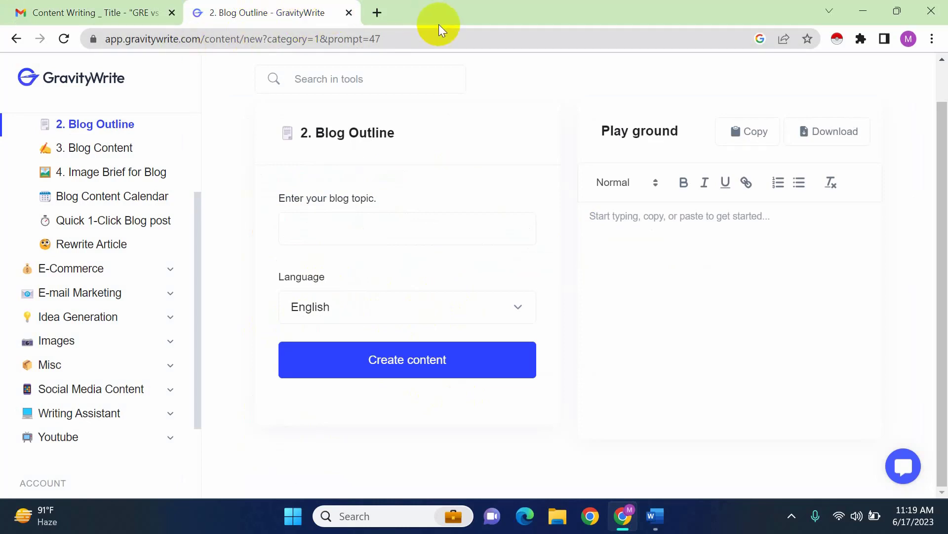
pyautogui.click(377, 13)
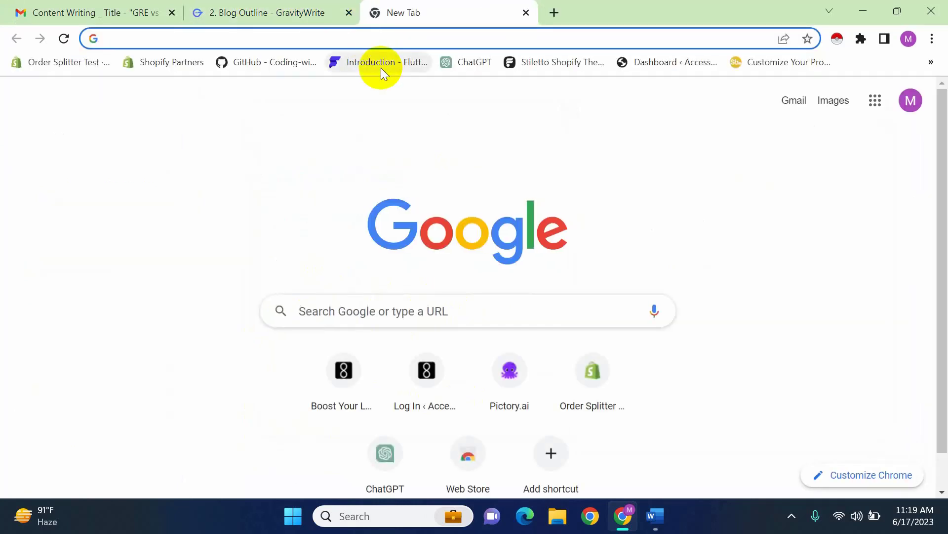
pyautogui.write('g')
pyautogui.click(381, 67)
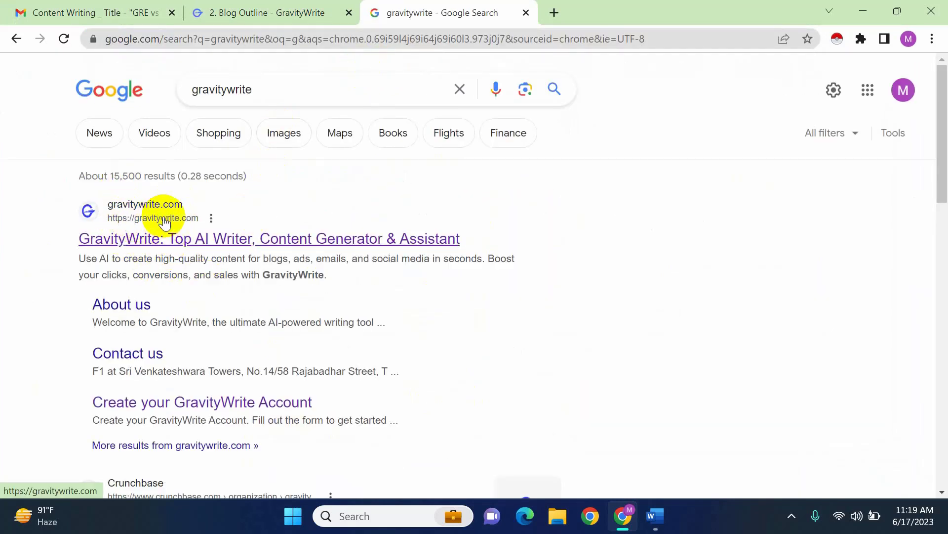
pyautogui.click(181, 241)
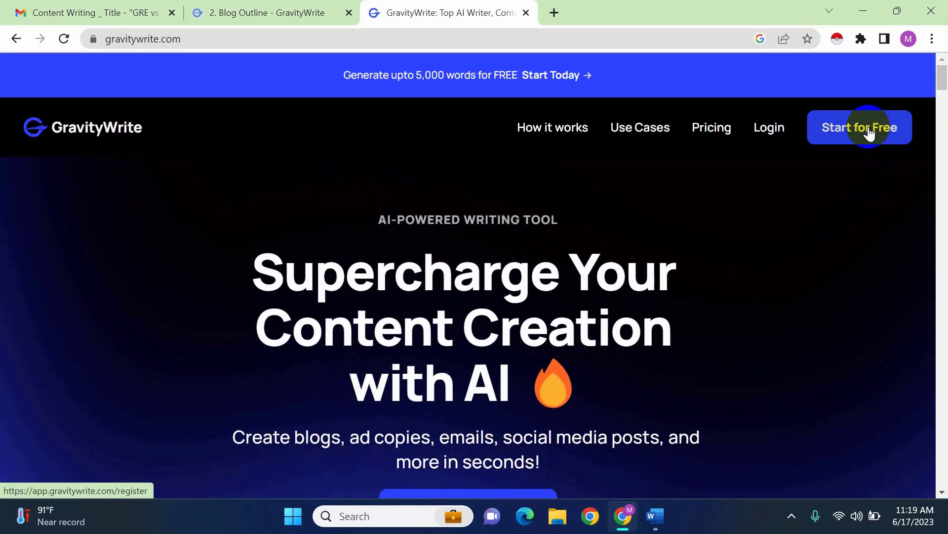
# Look over the GravityWrite homepage and its Start for Free option, and close that page
pyautogui.scroll(-4, 484, 390)
pyautogui.scroll(1, 487, 408)
pyautogui.scroll(1, 488, 408)
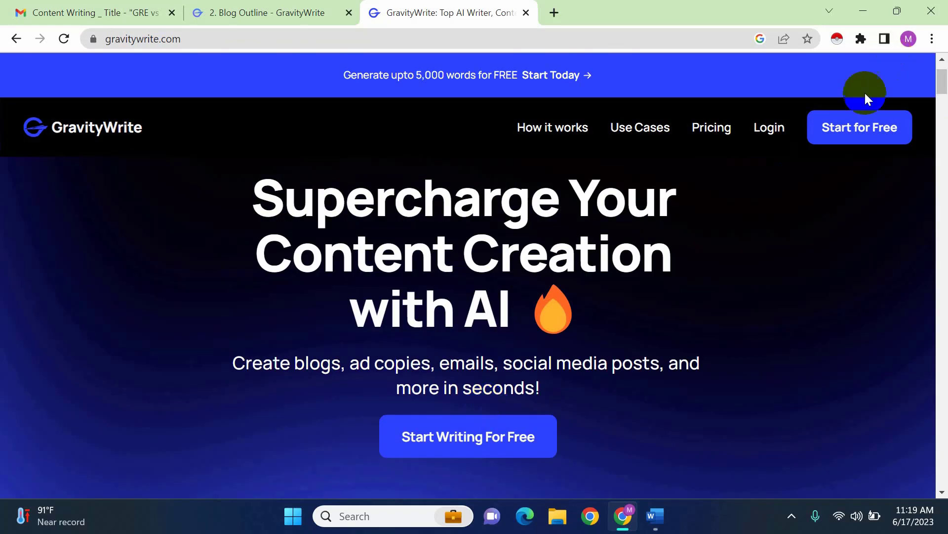
pyautogui.click(858, 130)
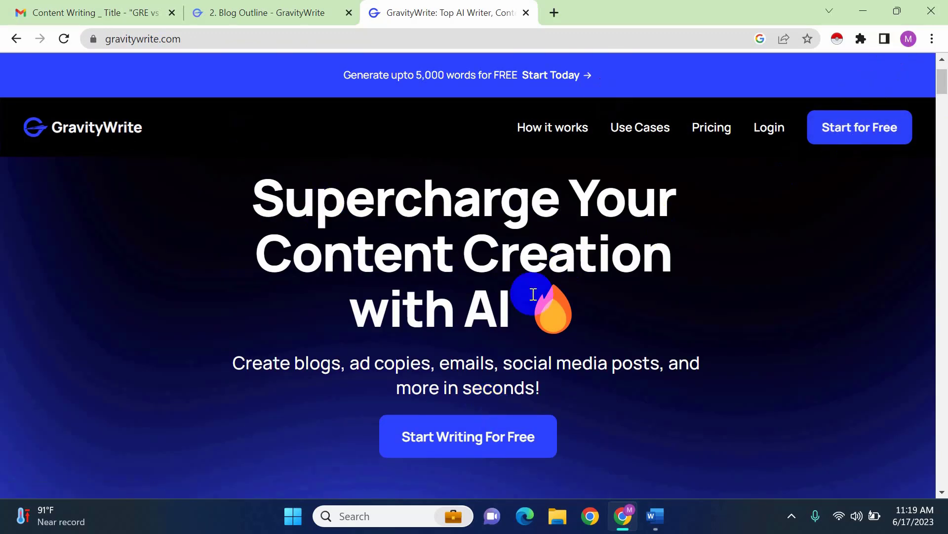
pyautogui.scroll(-1, 535, 291)
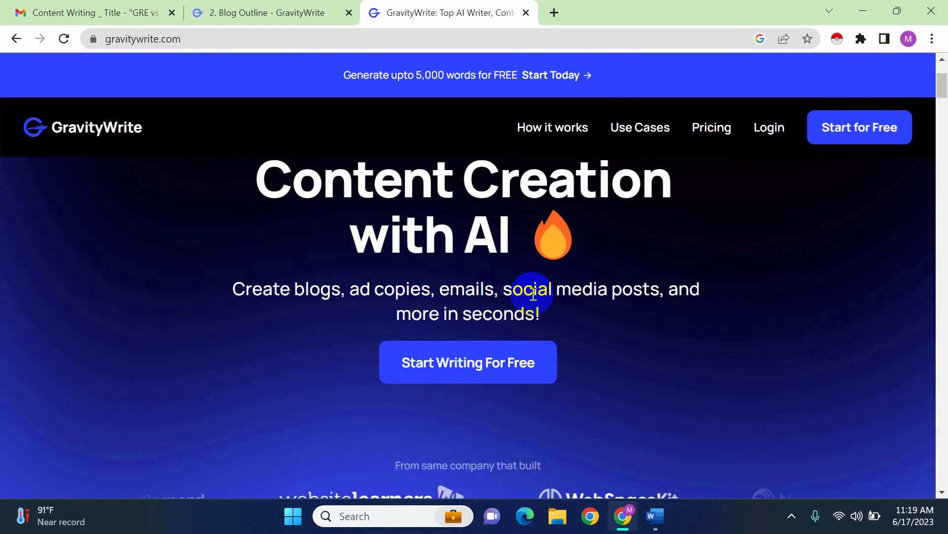
pyautogui.click(526, 13)
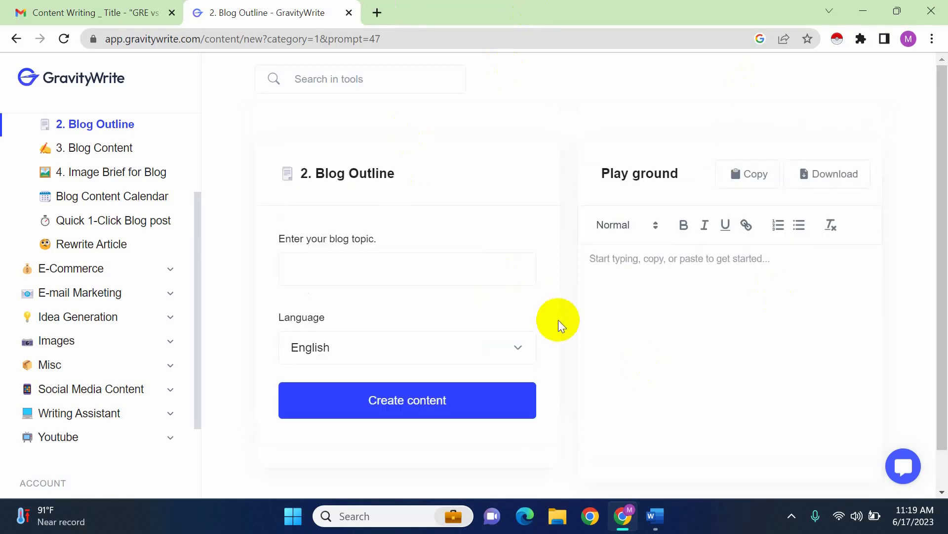
# Go to the GravityWrite dashboard home and look over its blog workflow tools
pyautogui.scroll(5, 94, 237)
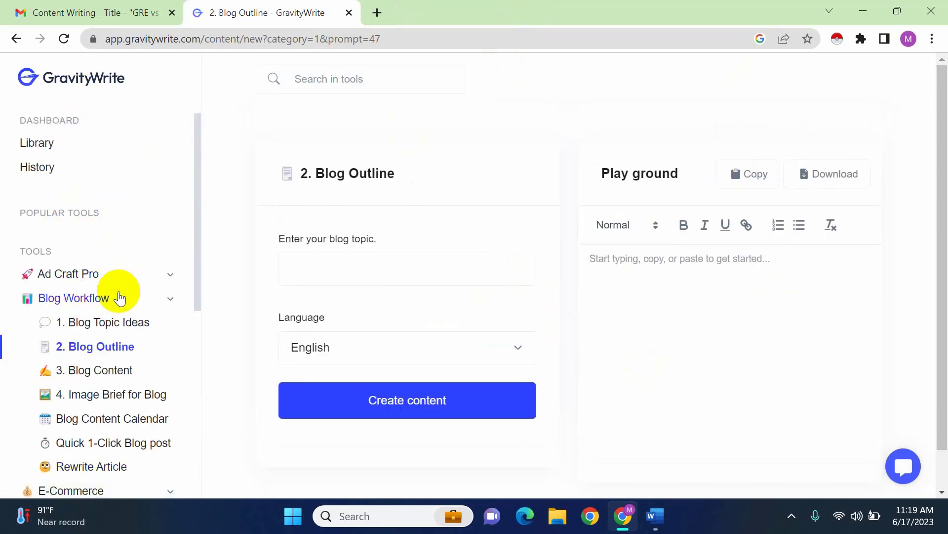
pyautogui.click(74, 82)
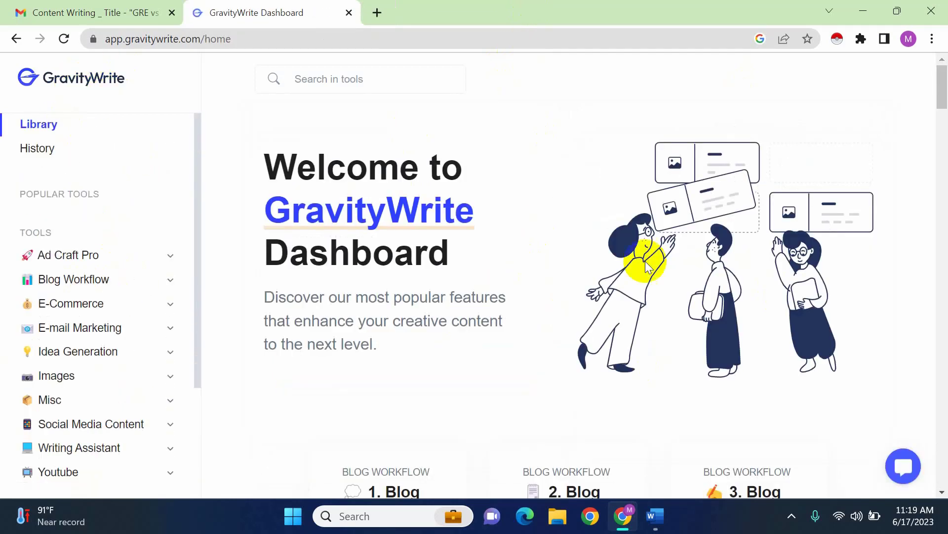
pyautogui.scroll(-4, 393, 379)
pyautogui.scroll(4, 393, 379)
pyautogui.scroll(-1, 393, 379)
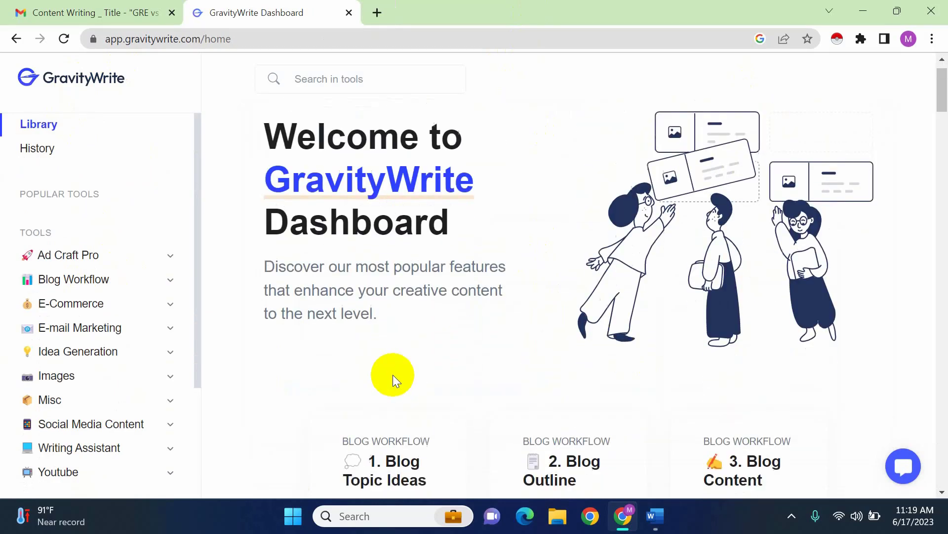
pyautogui.scroll(-2, 392, 375)
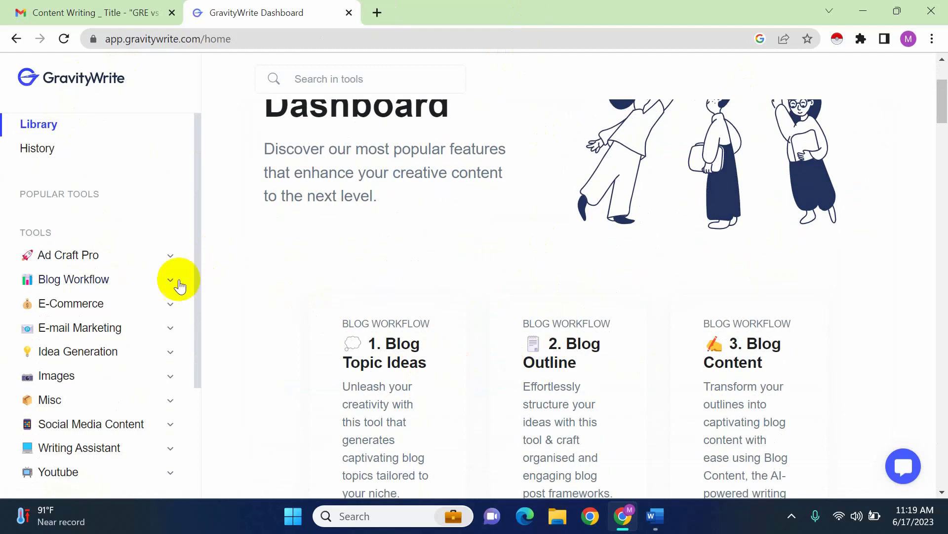
# Open the Blog Topic Ideas tool from the Blog Workflow group
pyautogui.click(133, 283)
pyautogui.scroll(-2, 143, 301)
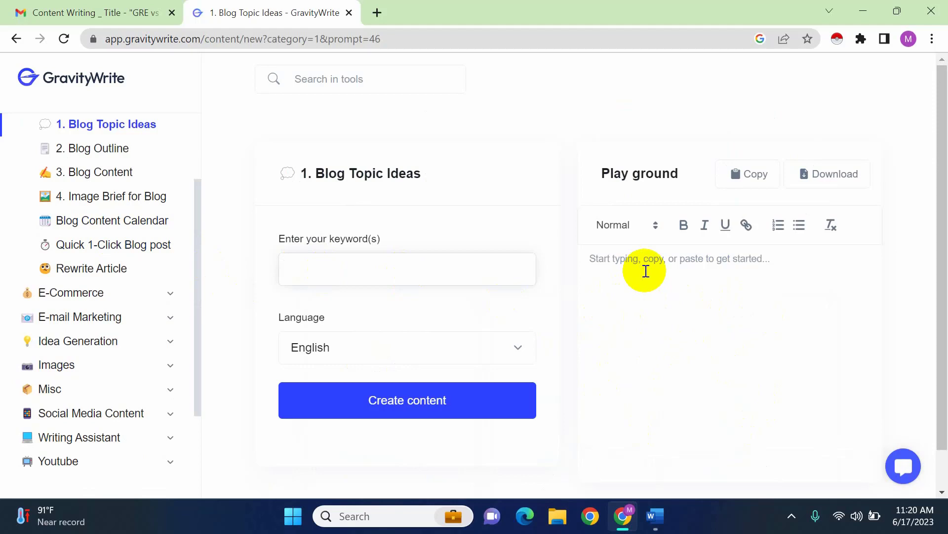
pyautogui.scroll(-1, 665, 373)
pyautogui.scroll(1, 665, 373)
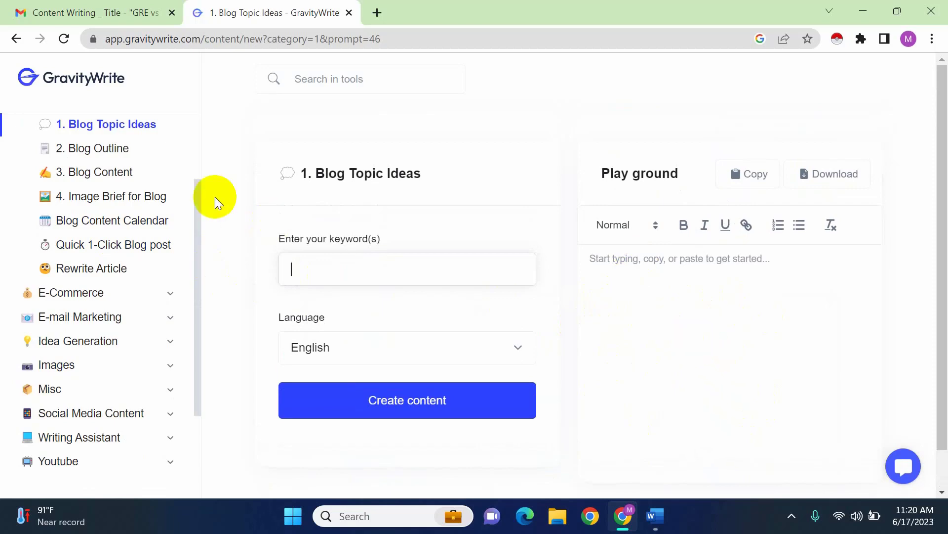
# Generate English blog topic ideas for the keyword "GRE vs SAT" copied from the email's title, and review the suggestions
pyautogui.click(87, 7)
pyautogui.scroll(-3, 424, 339)
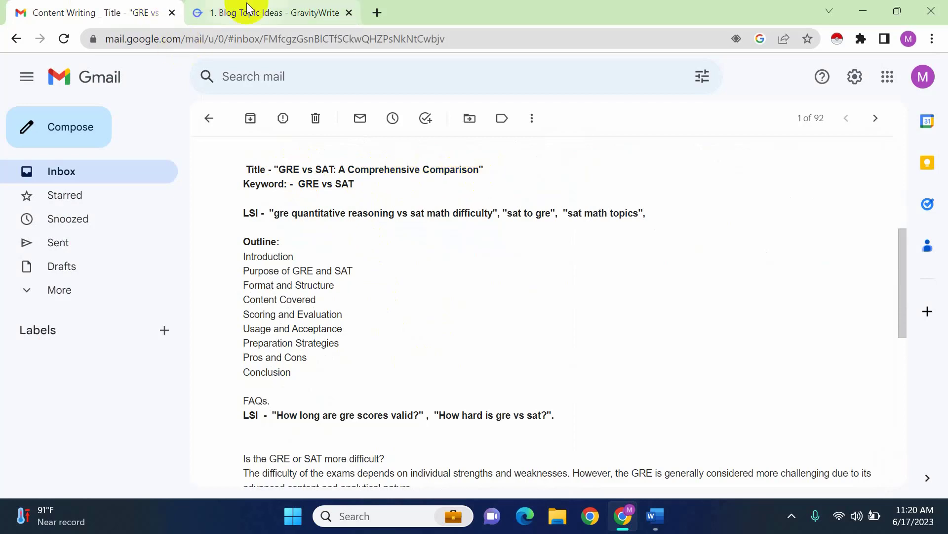
pyautogui.moveTo(280, 166); pyautogui.dragTo(309, 166)
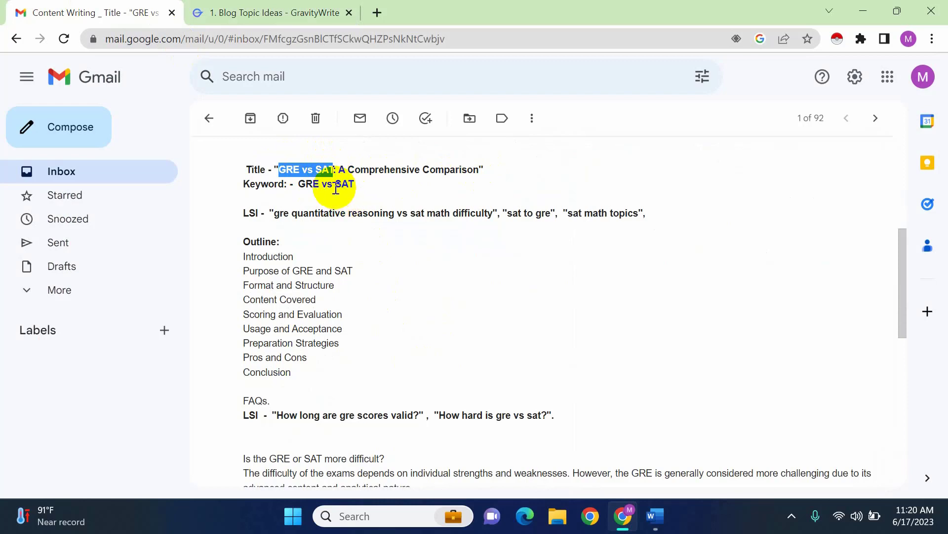
pyautogui.click(287, 13)
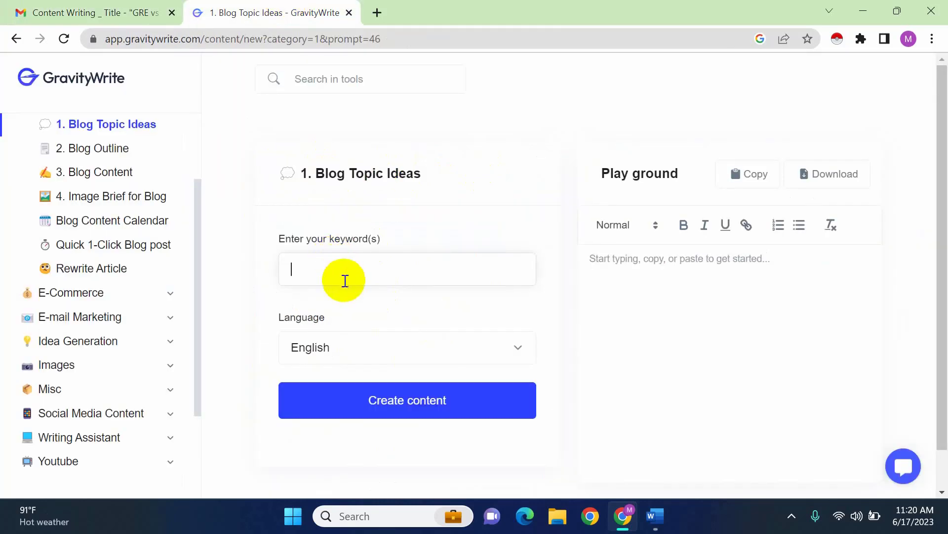
pyautogui.write('GRE vs SAT')
pyautogui.click(400, 406)
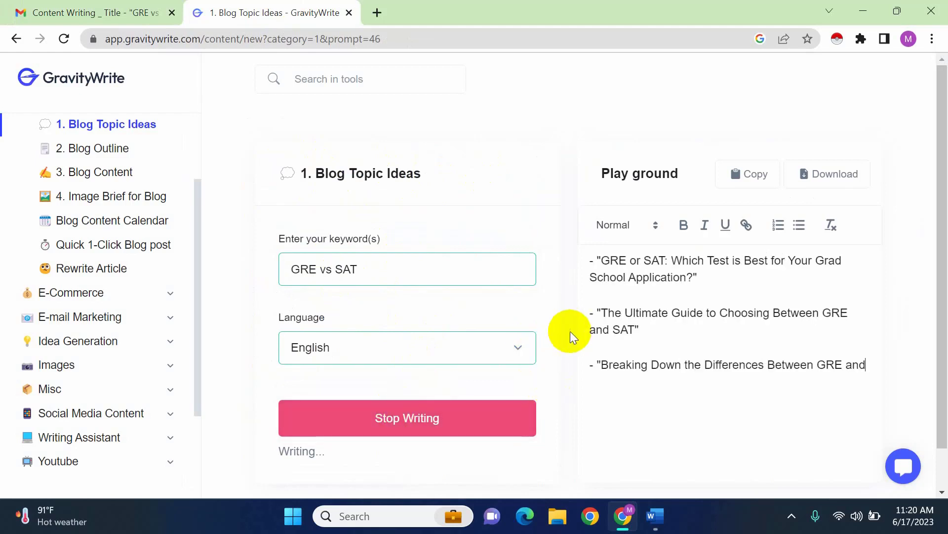
pyautogui.scroll(-1, 569, 356)
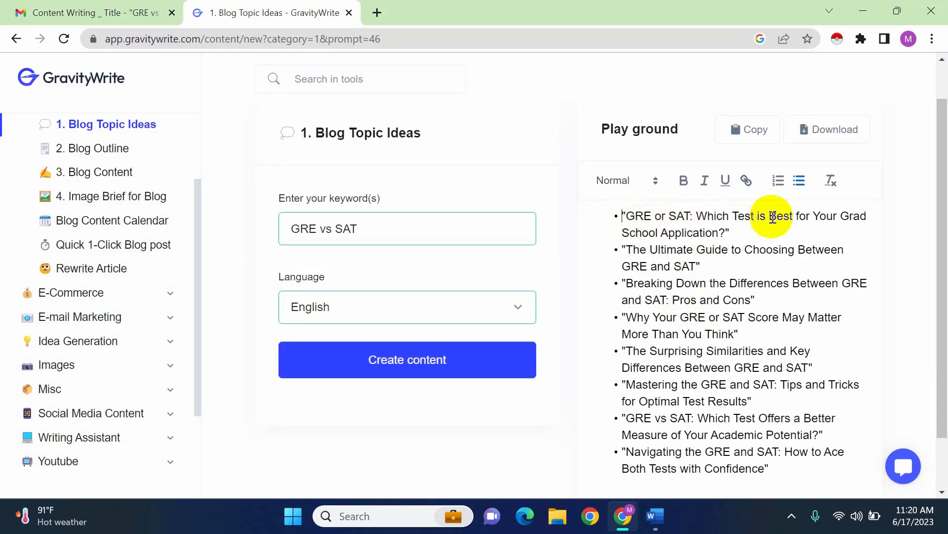
pyautogui.scroll(-1, 726, 336)
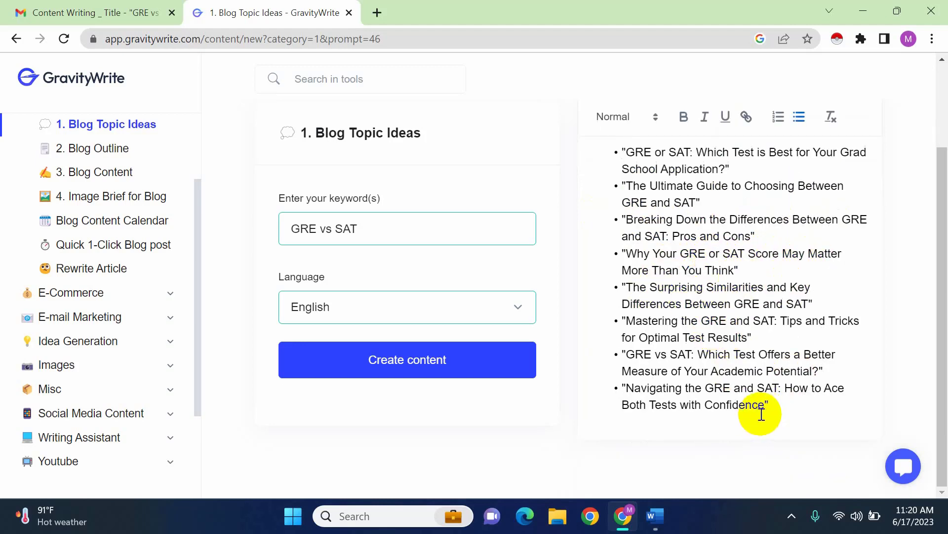
pyautogui.scroll(2, 785, 336)
pyautogui.scroll(-1, 787, 360)
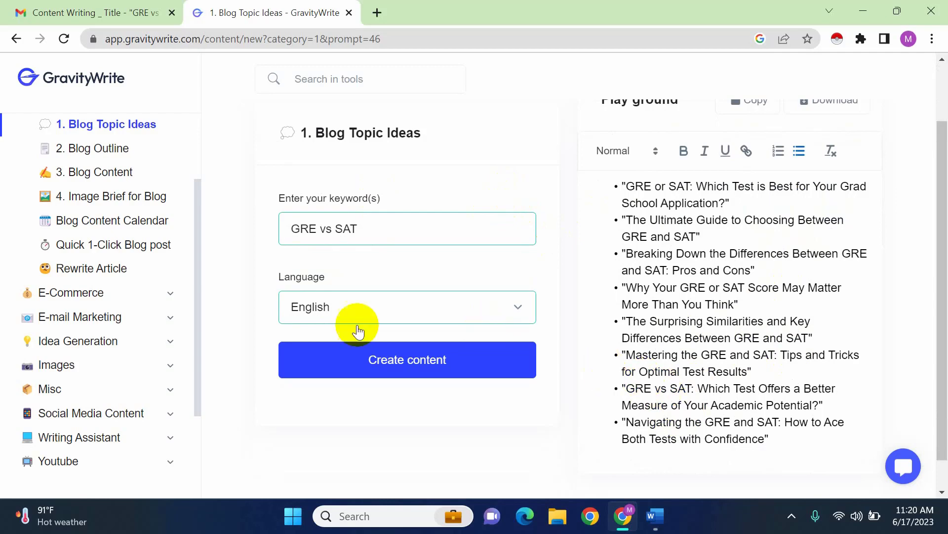
# Generate an English outline with the Blog Outline tool for "GRE vs SAT: A Comprehensive Comparison", copying the full title from the email brief
pyautogui.scroll(2, 134, 321)
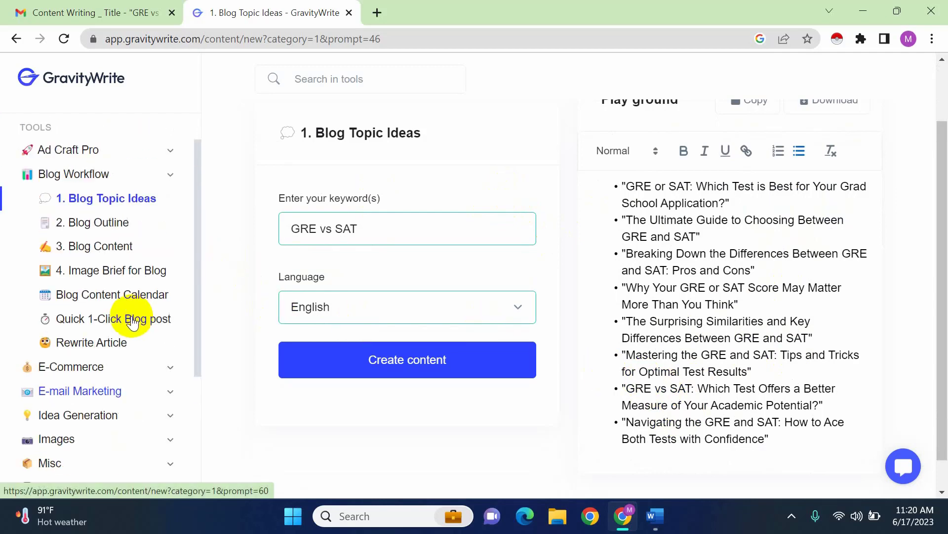
pyautogui.click(98, 223)
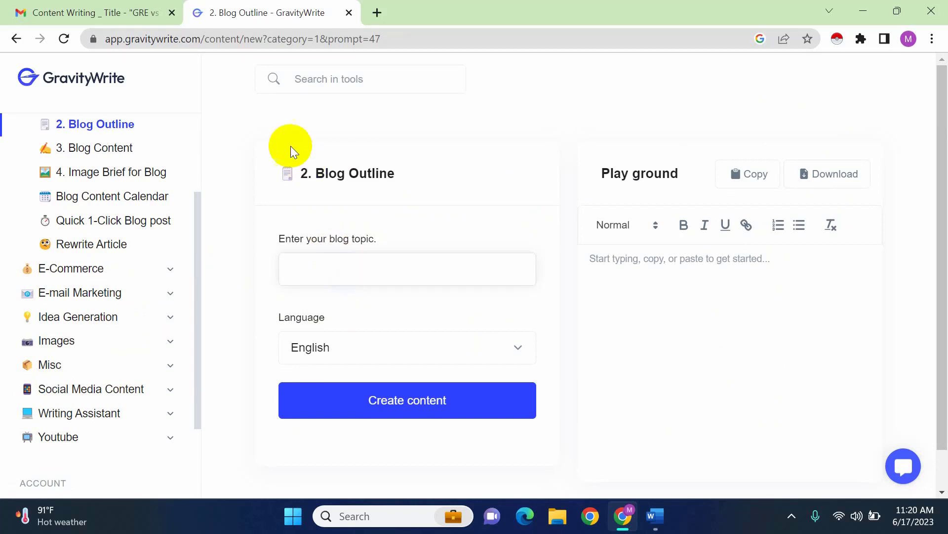
pyautogui.click(135, 7)
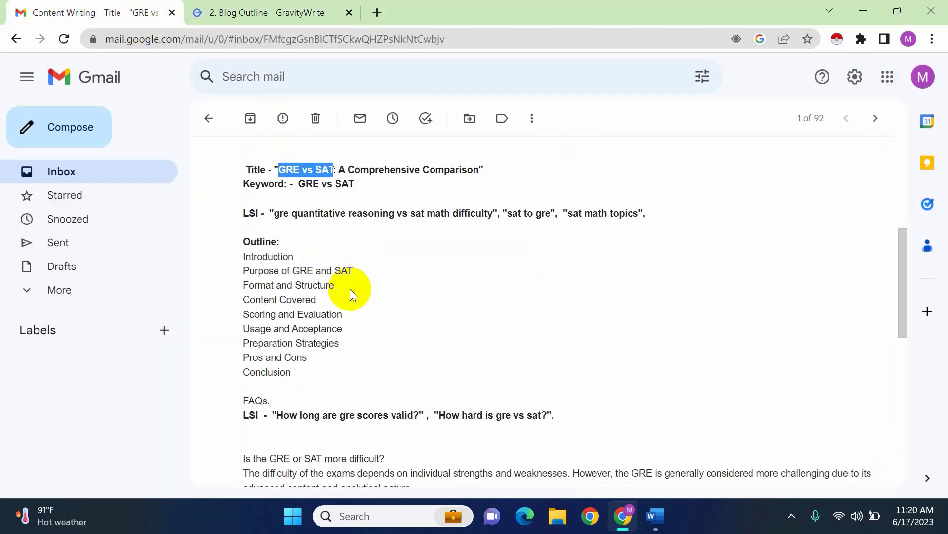
pyautogui.click(290, 174)
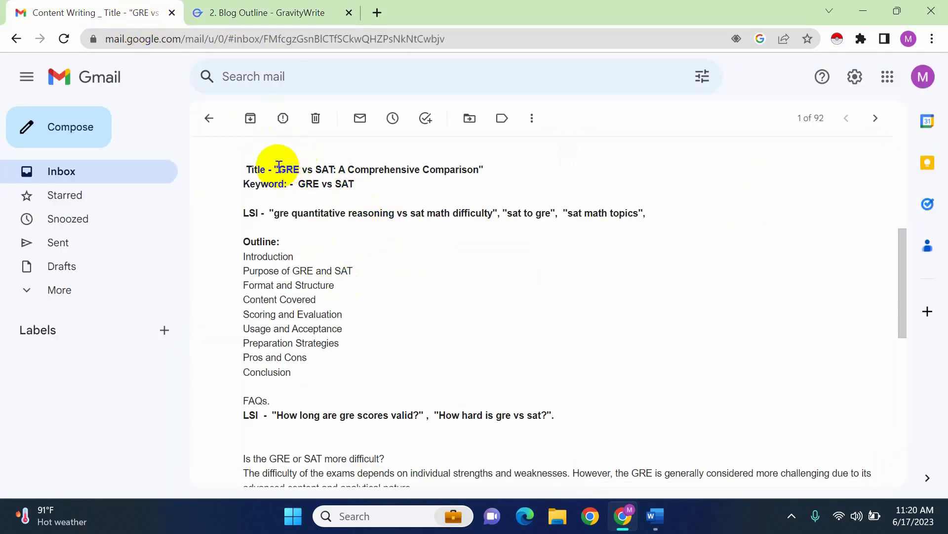
pyautogui.moveTo(284, 169); pyautogui.dragTo(482, 172)
pyautogui.hotkey('ctrl', 'c')
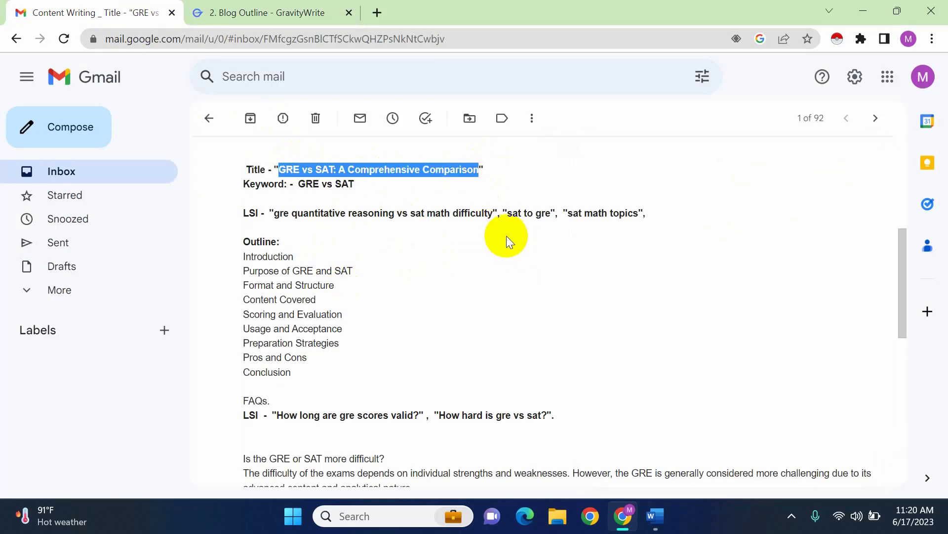
pyautogui.click(256, 6)
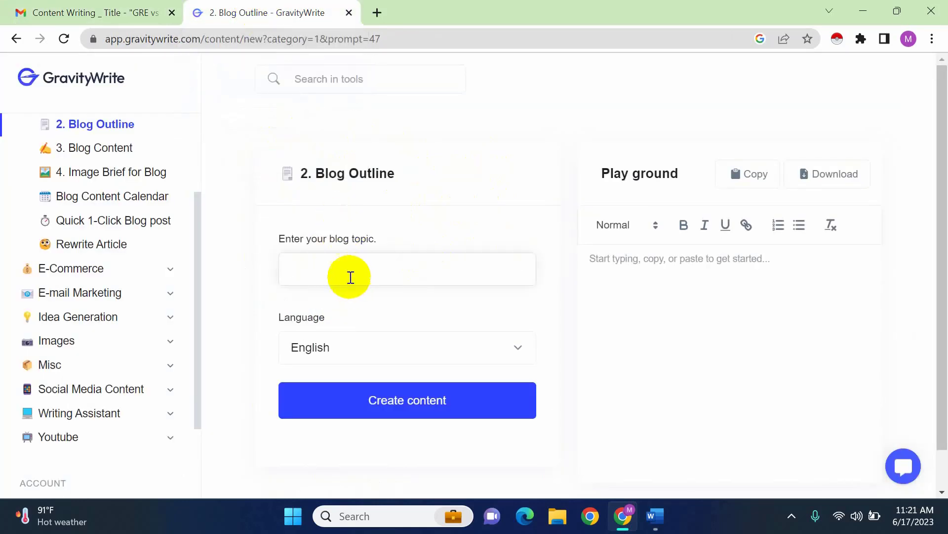
pyautogui.rightClick(347, 276)
pyautogui.click(383, 157)
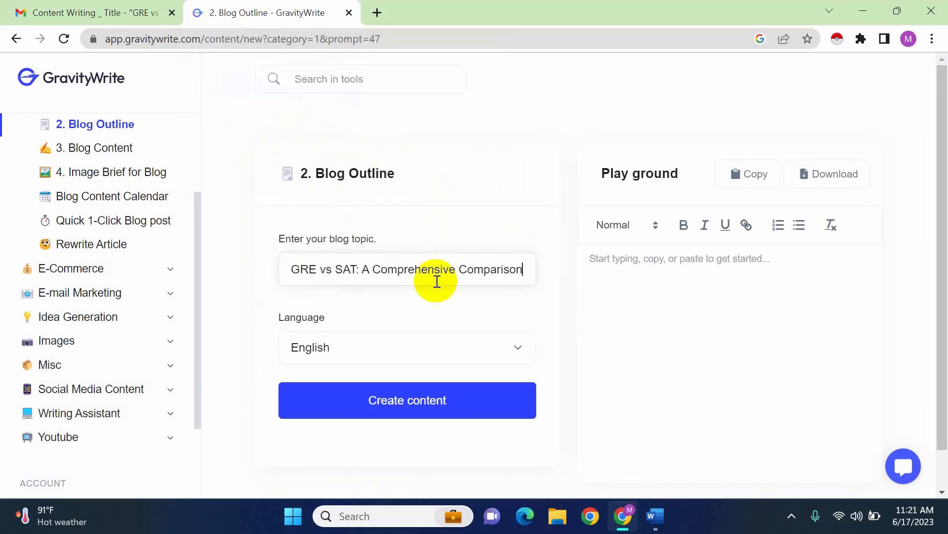
pyautogui.click(390, 400)
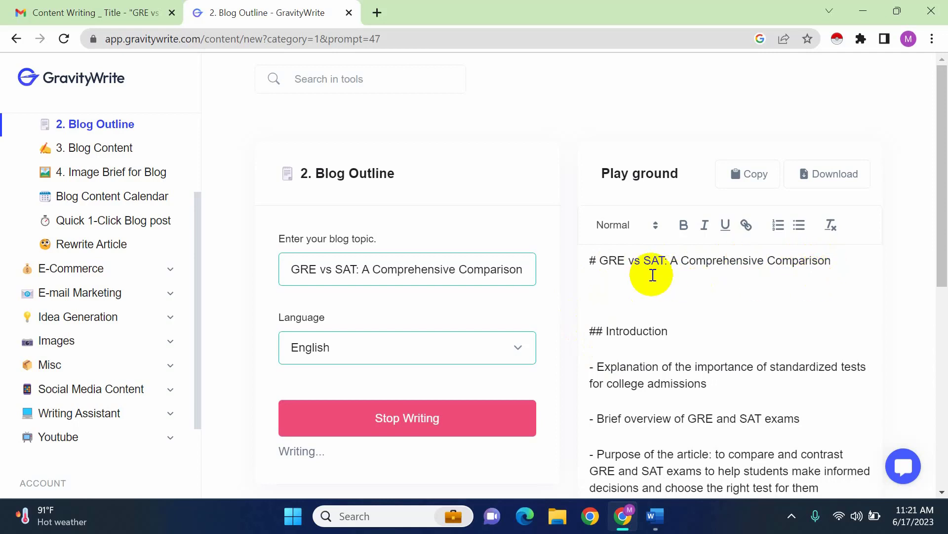
# Read through the outline sections in the playground as they are being written
pyautogui.scroll(-1, 712, 339)
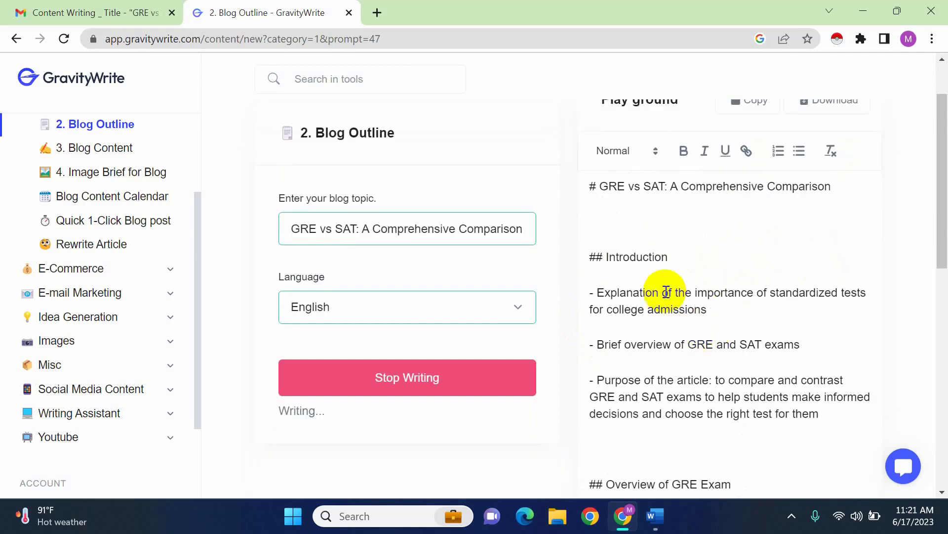
pyautogui.scroll(-2, 648, 314)
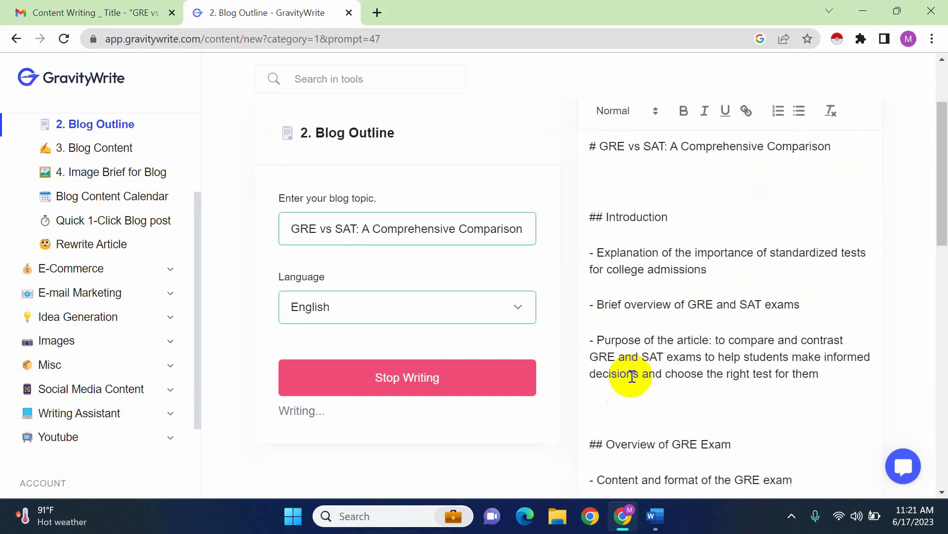
pyautogui.scroll(-3, 755, 360)
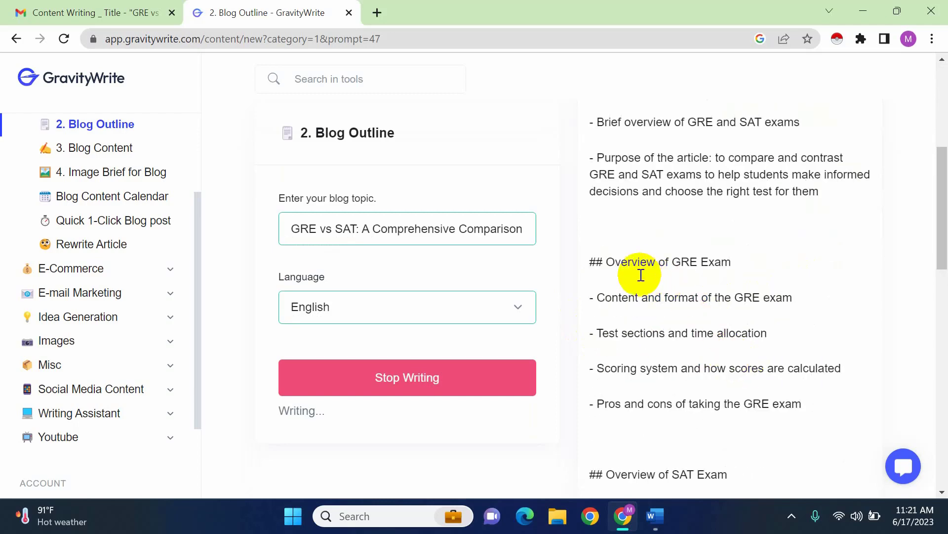
pyautogui.scroll(-5, 769, 357)
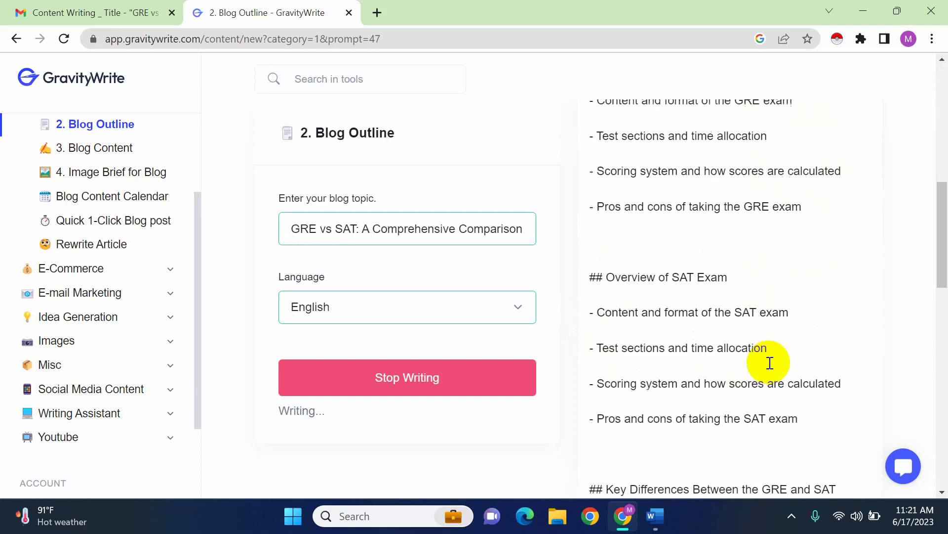
pyautogui.scroll(-5, 718, 452)
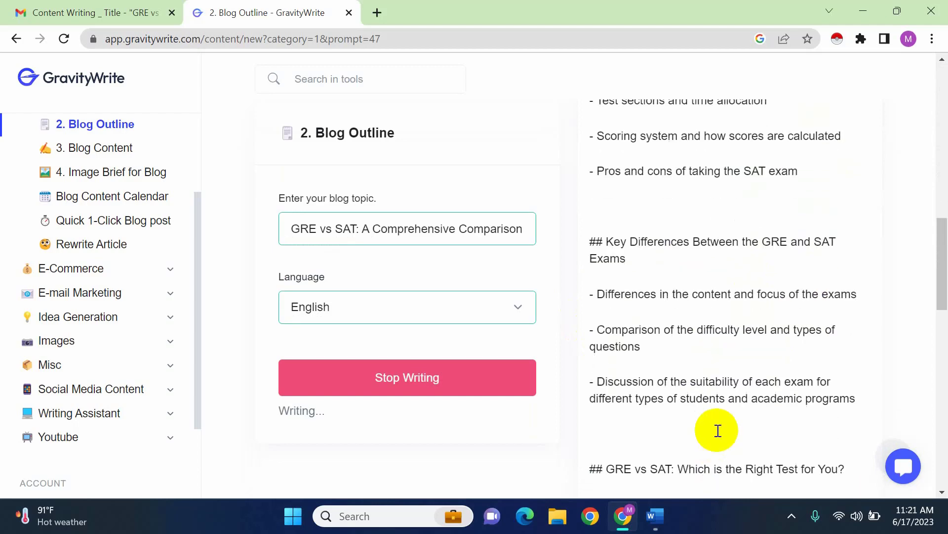
pyautogui.scroll(-5, 709, 364)
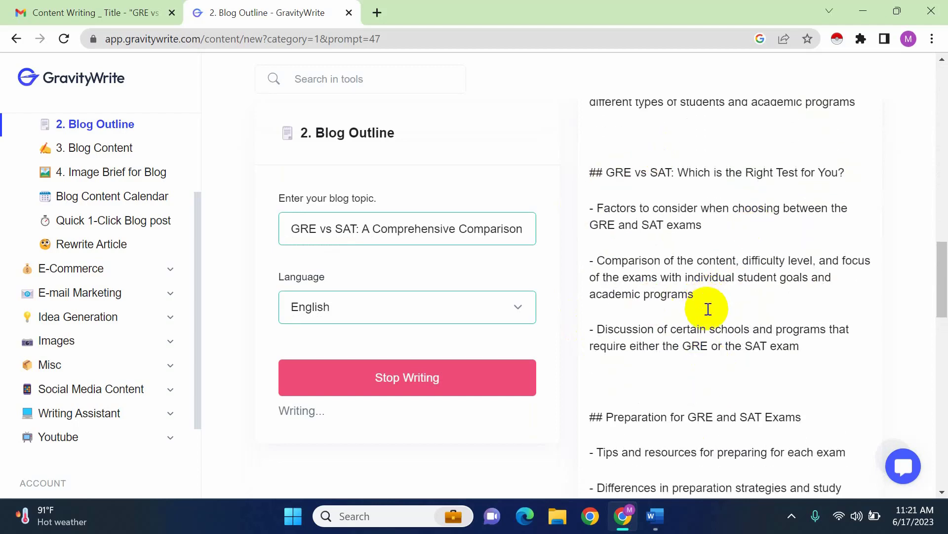
pyautogui.scroll(-2, 698, 308)
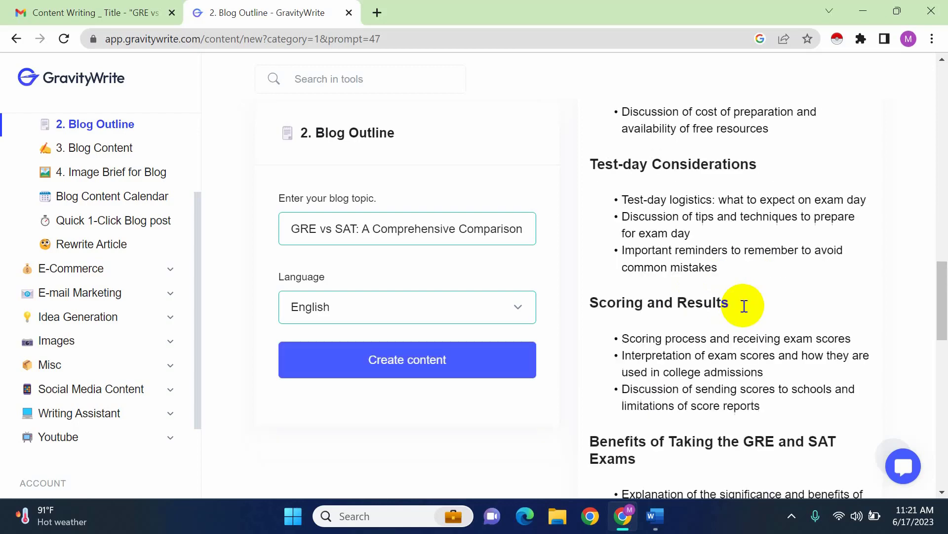
# Review the finished outline from its title through the conclusion and the FAQs
pyautogui.moveTo(945, 297); pyautogui.dragTo(932, 92)
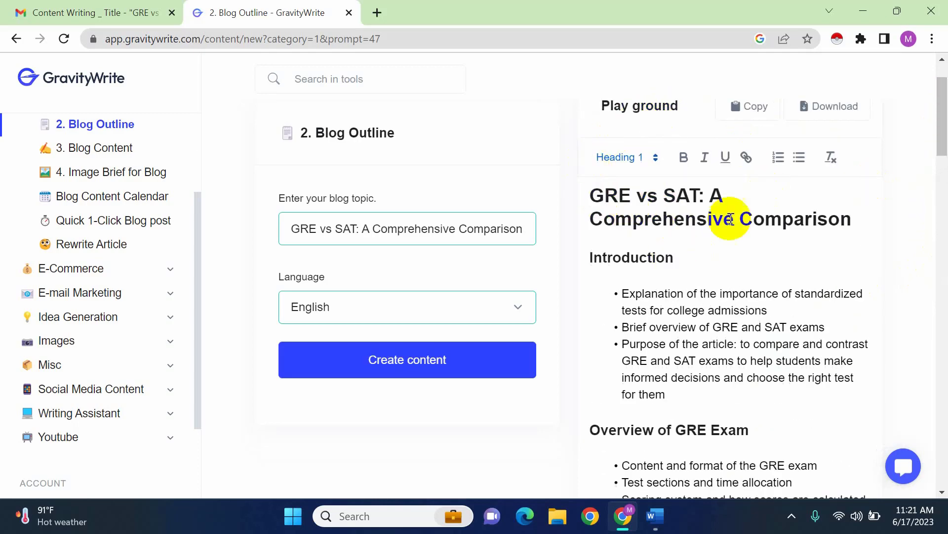
pyautogui.doubleClick(679, 197)
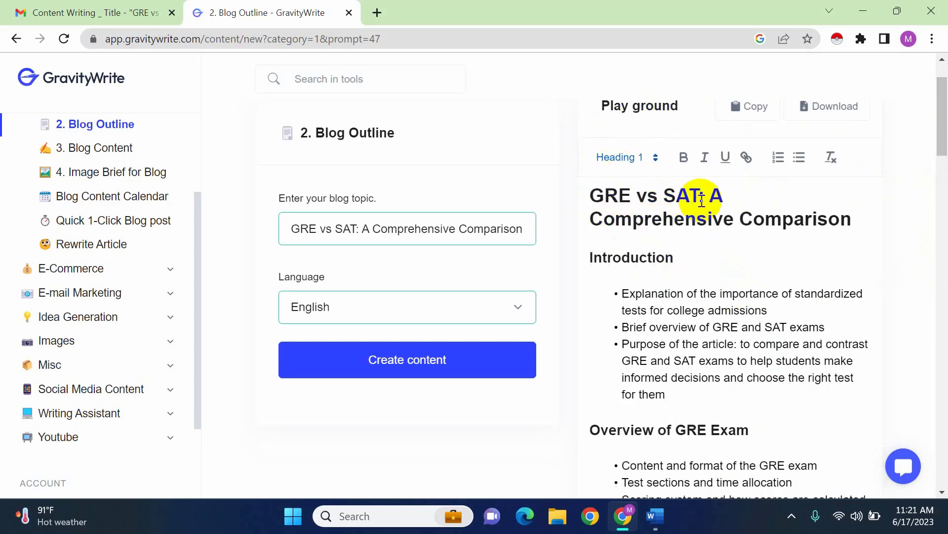
pyautogui.scroll(-4, 731, 328)
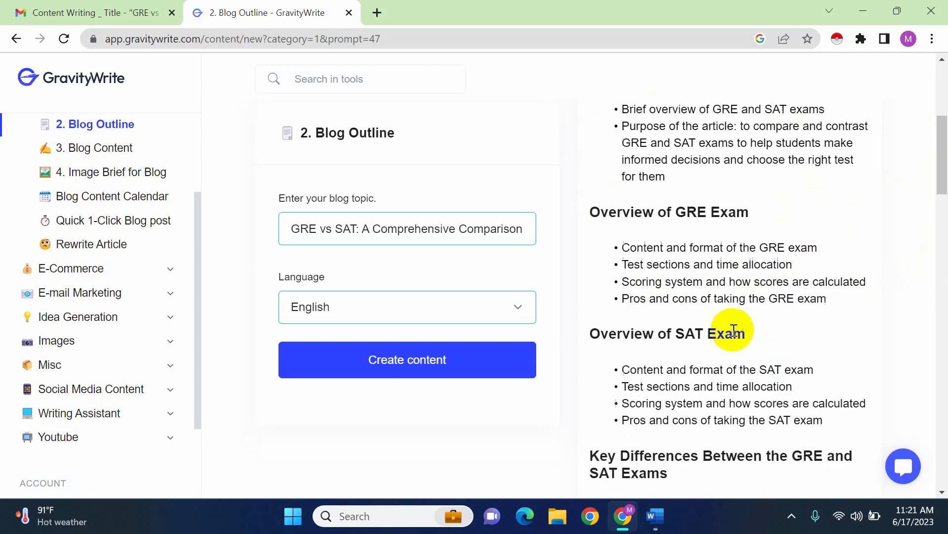
pyautogui.scroll(-20, 733, 330)
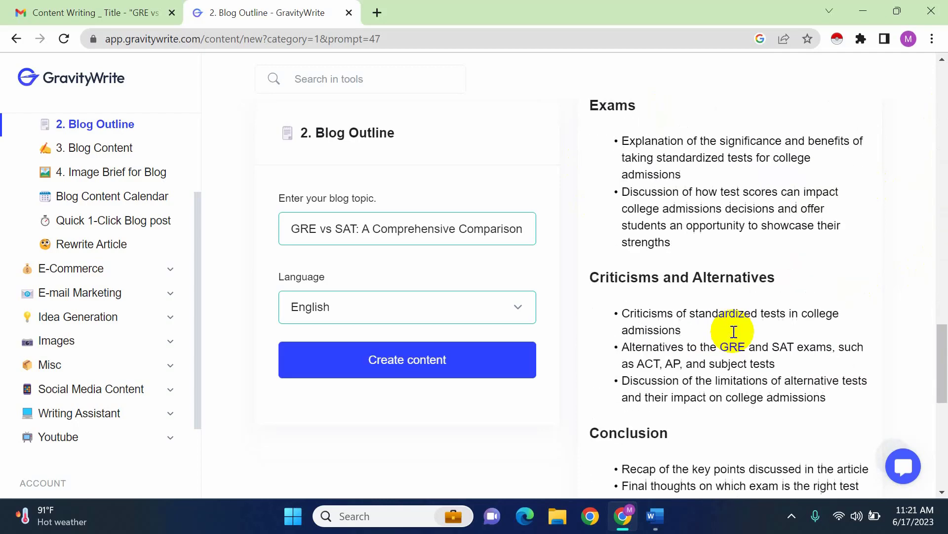
pyautogui.scroll(-9, 734, 330)
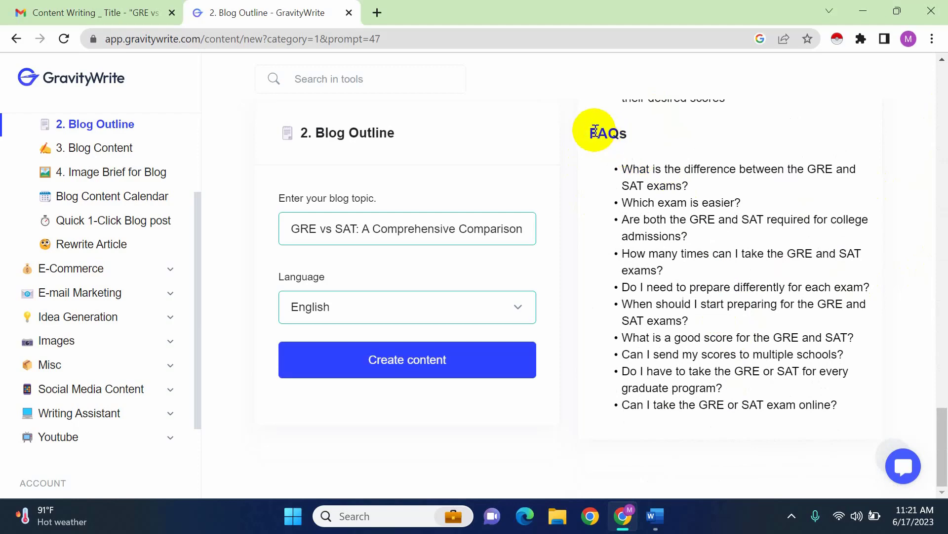
pyautogui.moveTo(589, 131); pyautogui.dragTo(825, 417)
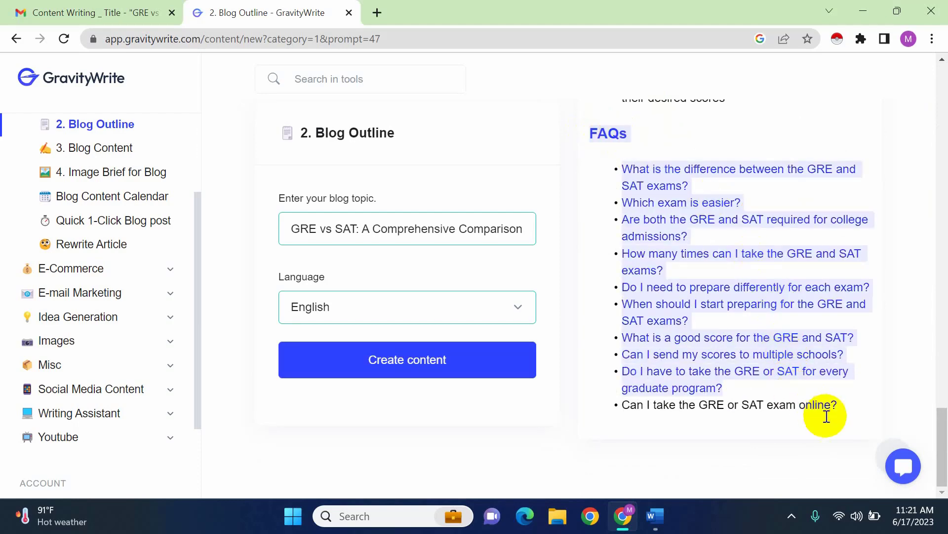
pyautogui.click(846, 405)
pyautogui.scroll(10, 786, 322)
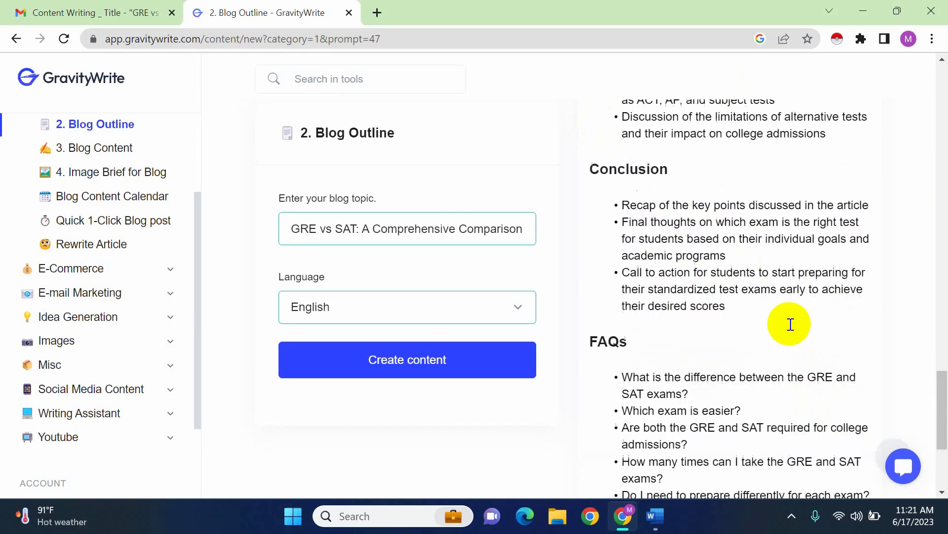
pyautogui.doubleClick(728, 296)
pyautogui.scroll(-10, 726, 294)
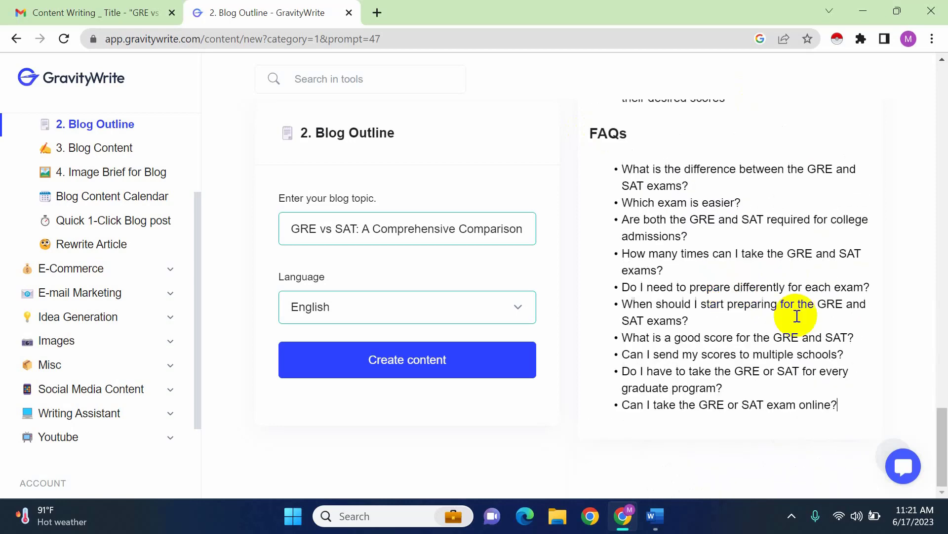
# Copy the entire generated outline and paste it into the blank "GRE vs SAT" document in Word
pyautogui.moveTo(840, 405); pyautogui.dragTo(594, 254)
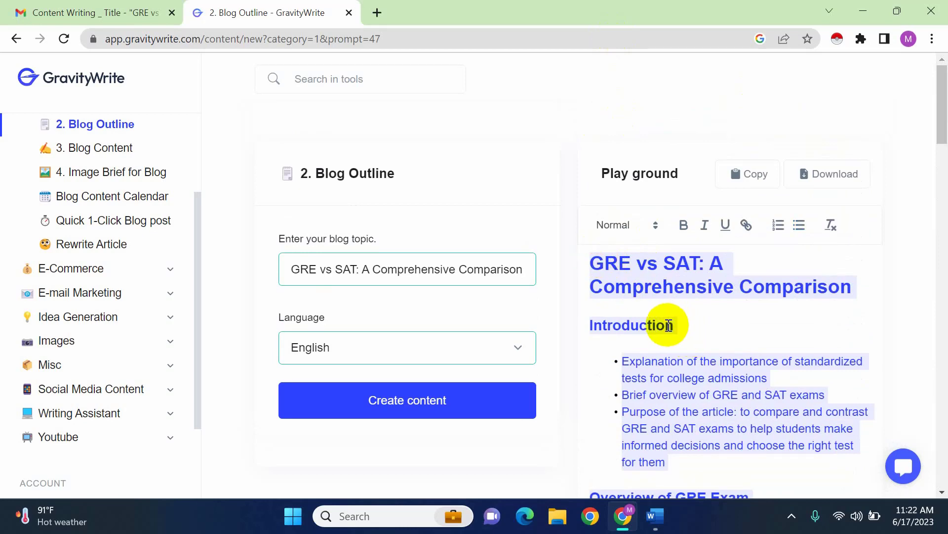
pyautogui.click(653, 519)
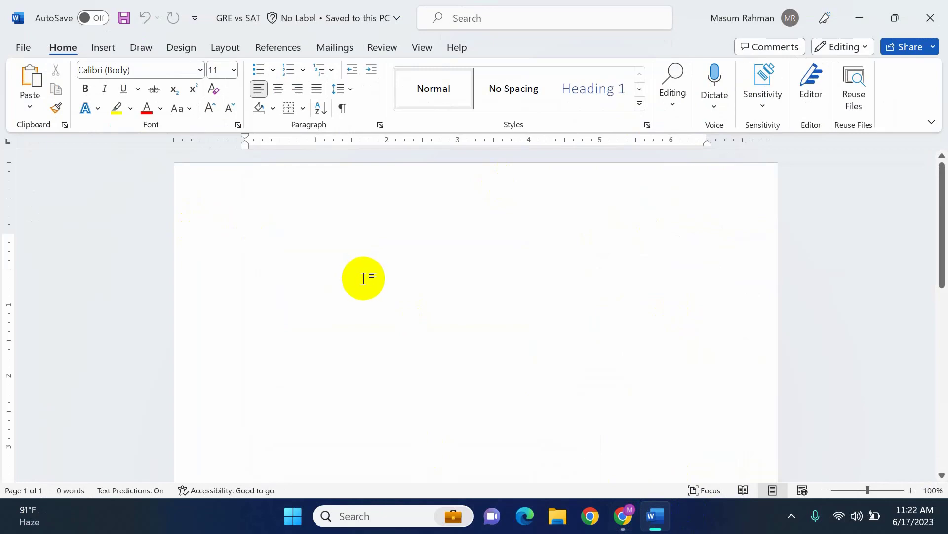
pyautogui.hotkey('ctrl', 'v')
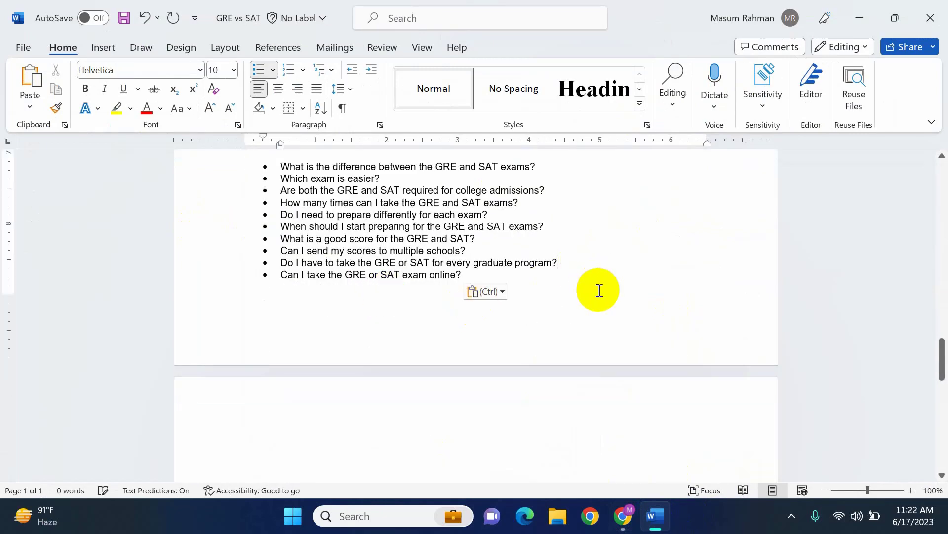
# Look through the pasted outline in the Word document, from the title to the FAQs
pyautogui.scroll(3, 600, 291)
pyautogui.scroll(20, 600, 291)
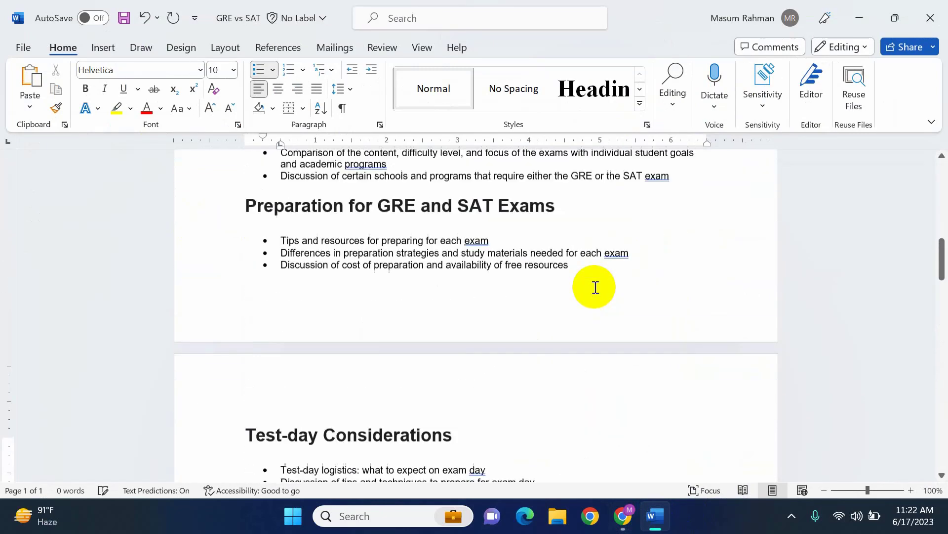
pyautogui.scroll(15, 595, 286)
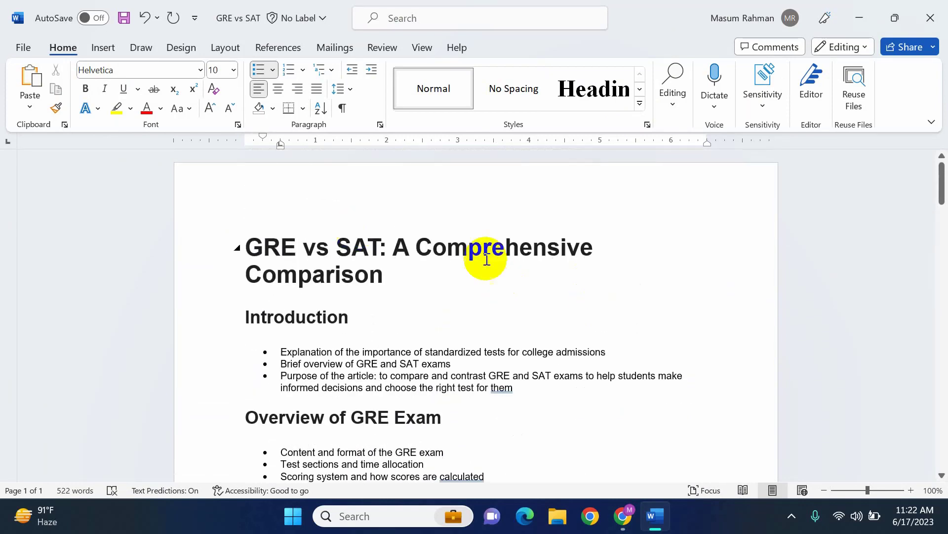
pyautogui.scroll(-3, 547, 345)
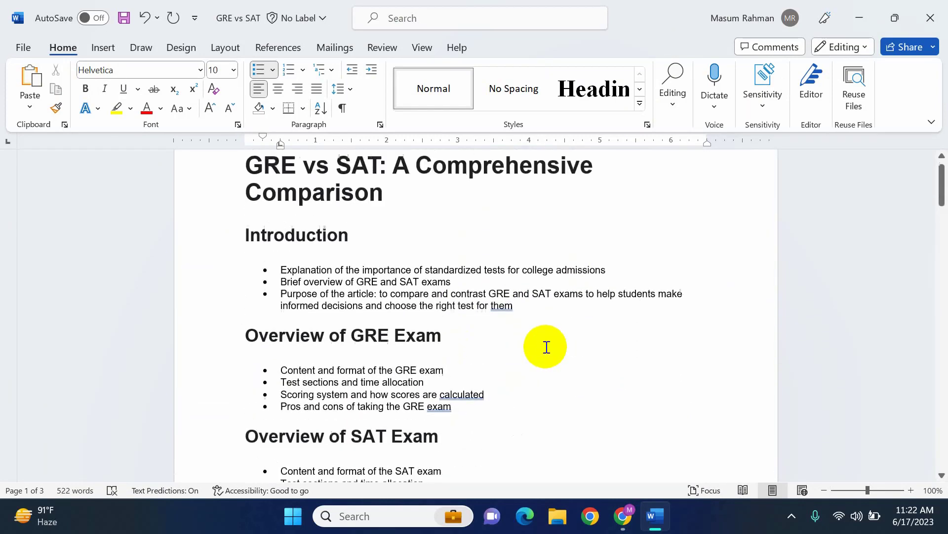
pyautogui.scroll(3, 547, 345)
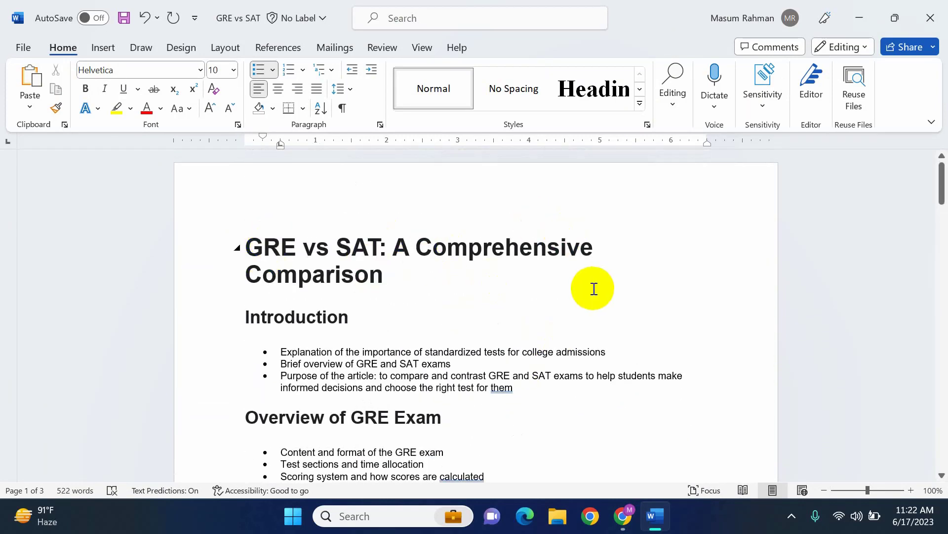
pyautogui.scroll(-3, 502, 324)
pyautogui.scroll(2, 501, 324)
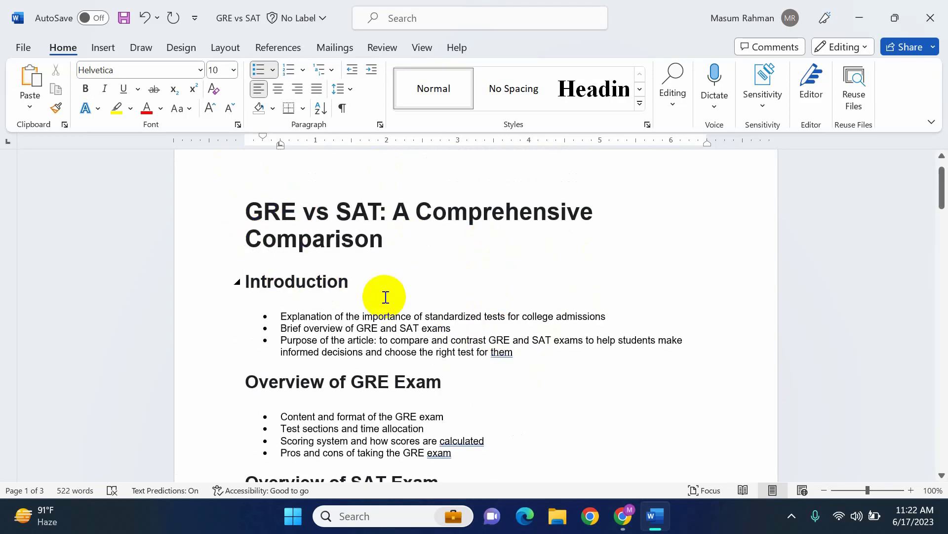
pyautogui.scroll(-3, 388, 316)
pyautogui.scroll(-3, 388, 330)
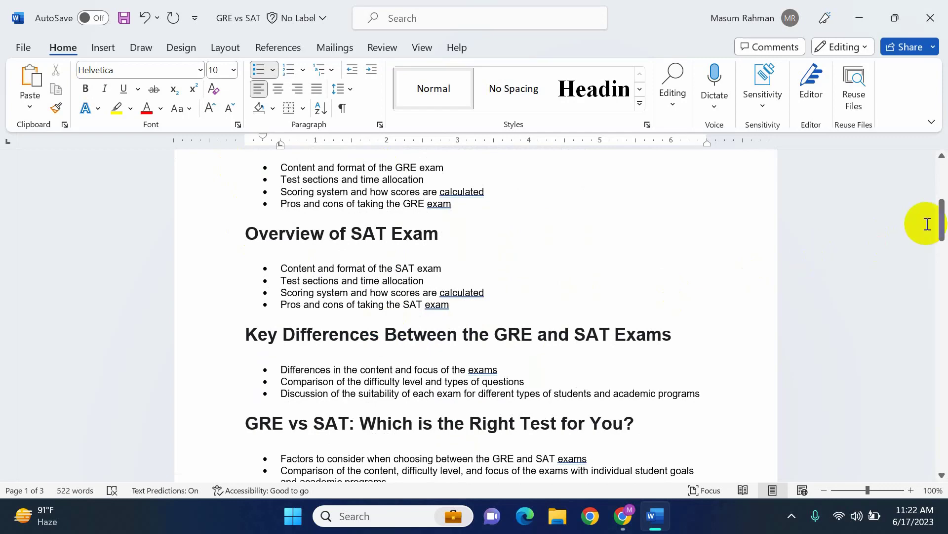
pyautogui.moveTo(942, 218); pyautogui.dragTo(944, 331)
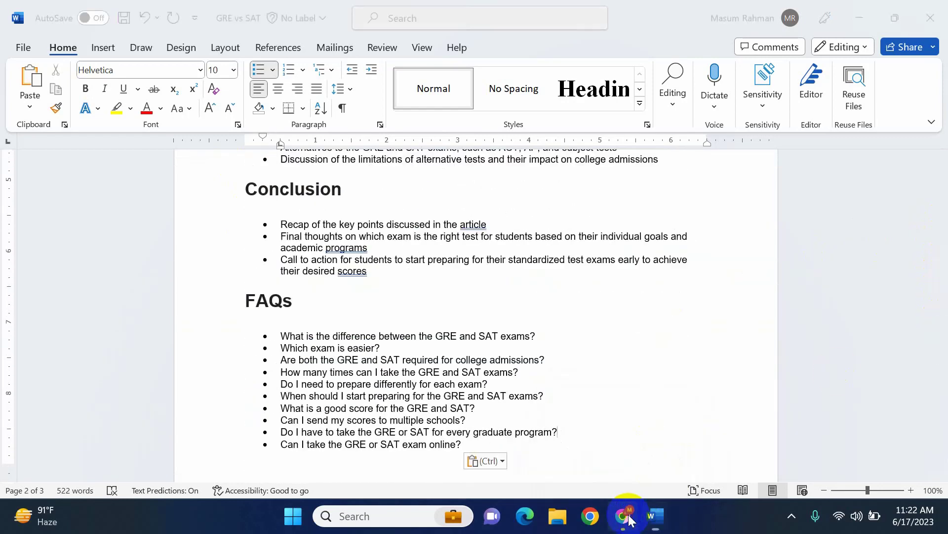
# Return to the email brief in Gmail and examine its requested outline headings
pyautogui.click(626, 513)
pyautogui.click(143, 12)
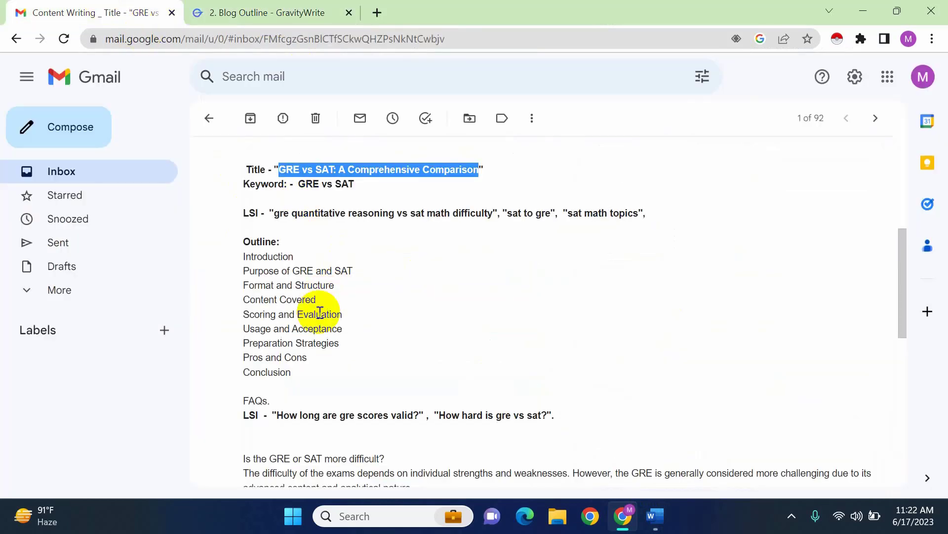
pyautogui.click(261, 239)
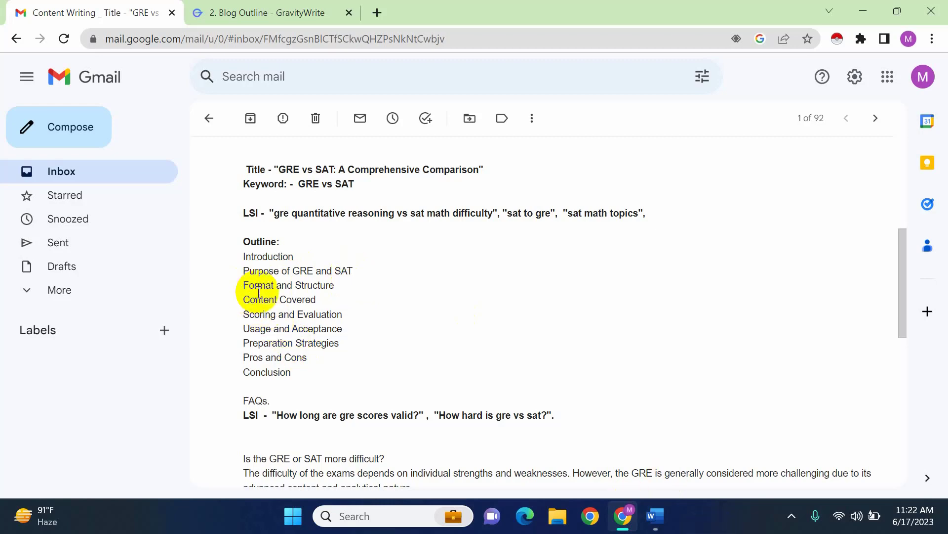
# Switch to the Word document and read through the pasted outline from the title and Introduction to the Conclusion, for comparison with the brief
pyautogui.click(653, 516)
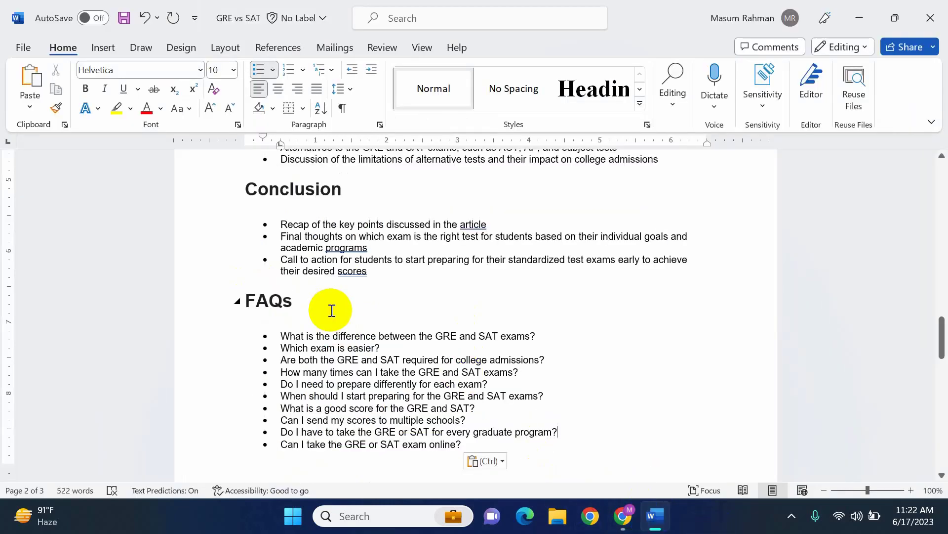
pyautogui.scroll(4, 599, 301)
pyautogui.moveTo(934, 313); pyautogui.dragTo(934, 163)
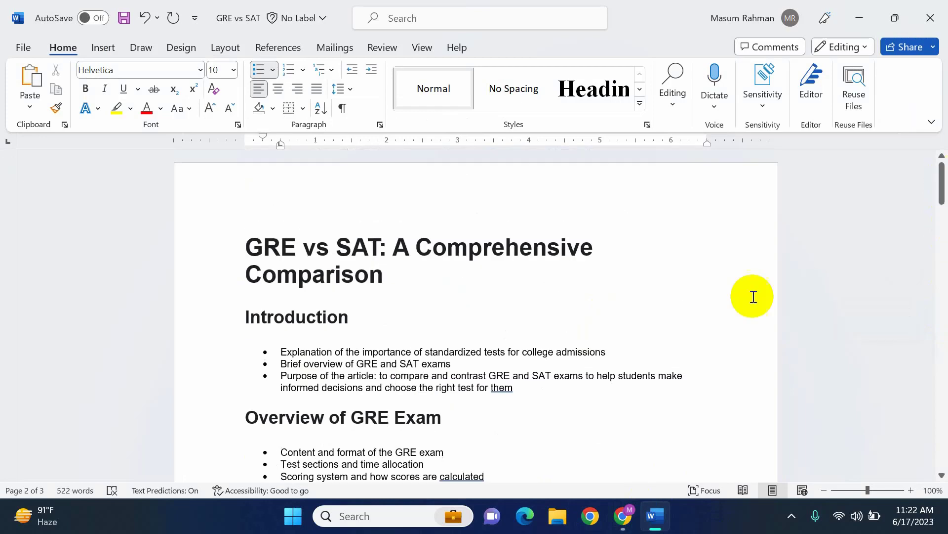
pyautogui.scroll(-3, 481, 423)
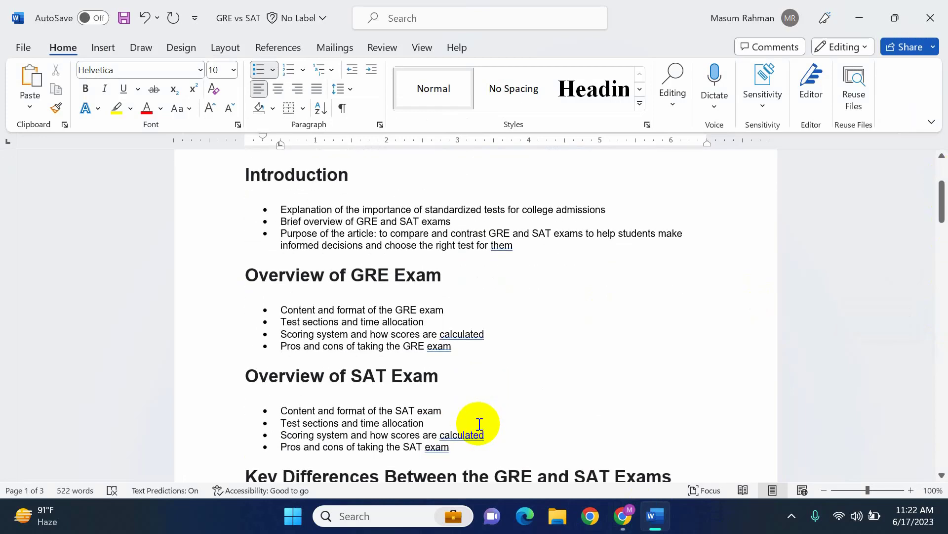
pyautogui.scroll(2, 479, 424)
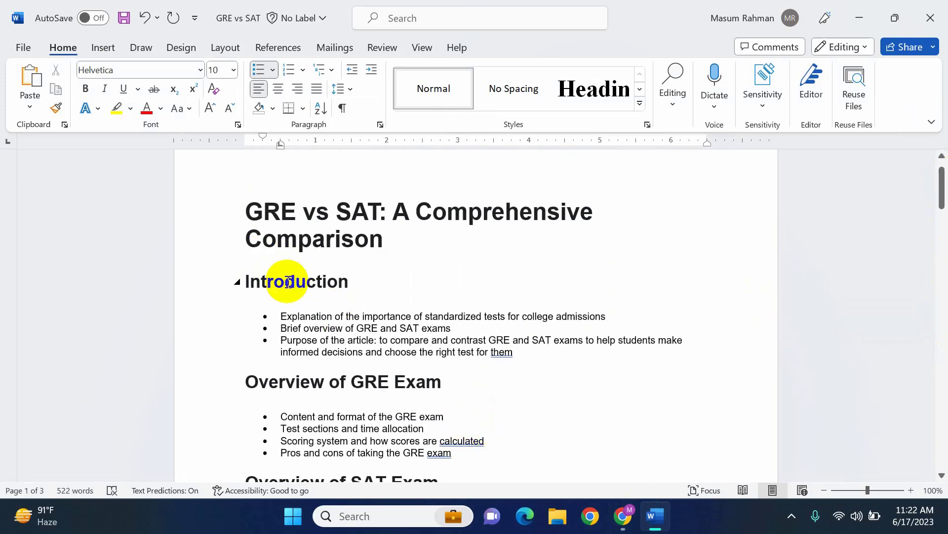
pyautogui.scroll(-1, 348, 363)
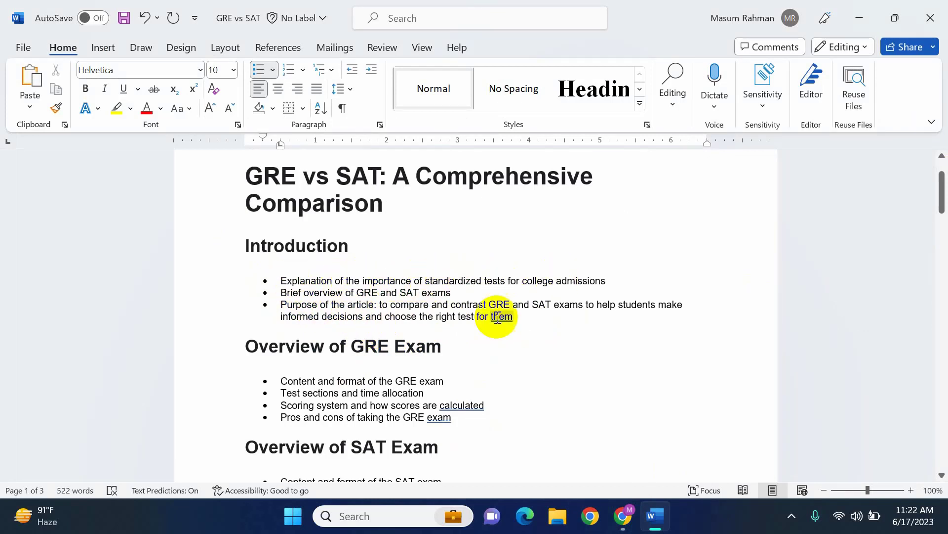
pyautogui.scroll(-3, 410, 354)
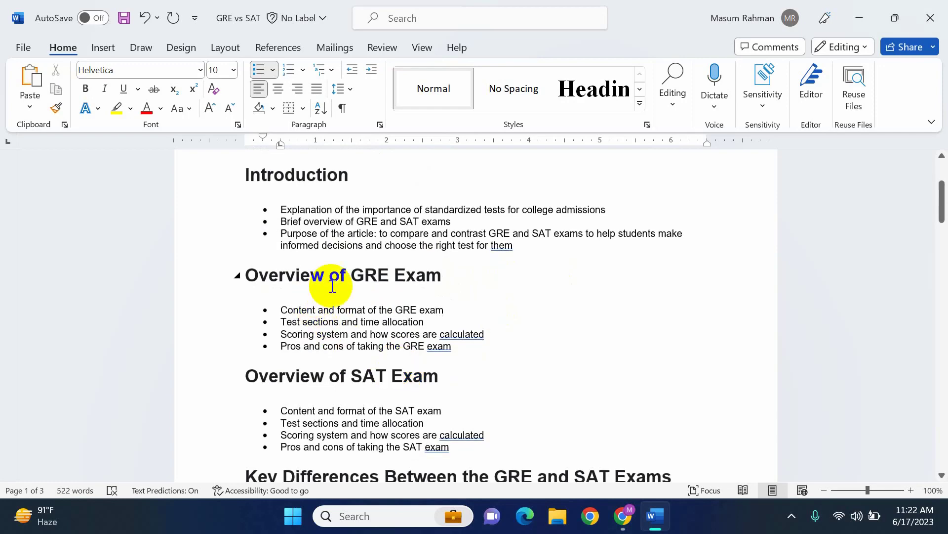
pyautogui.scroll(-9, 349, 379)
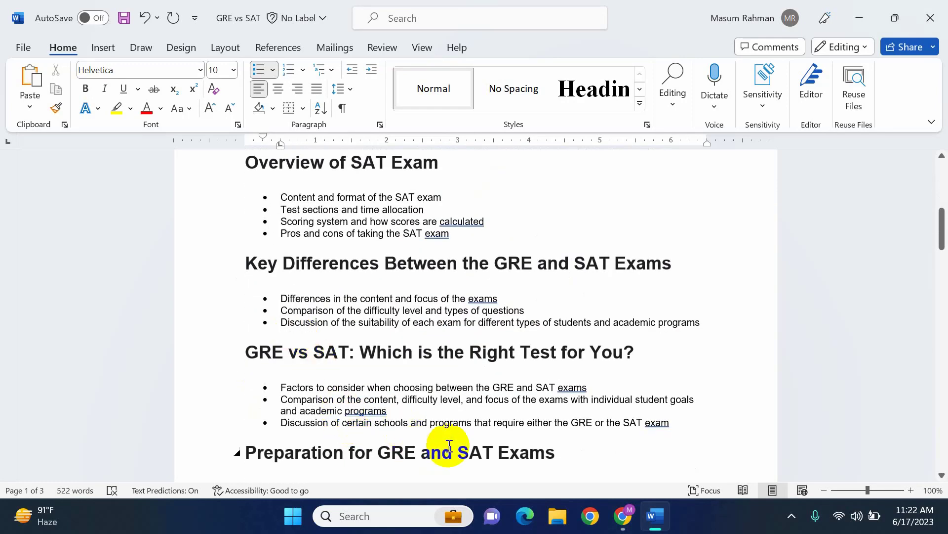
pyautogui.scroll(-5, 603, 363)
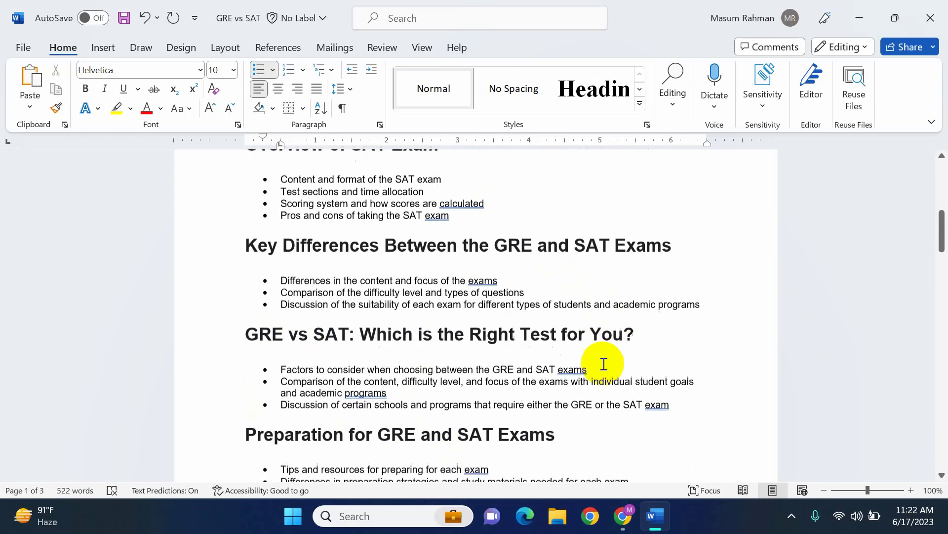
pyautogui.scroll(-14, 492, 356)
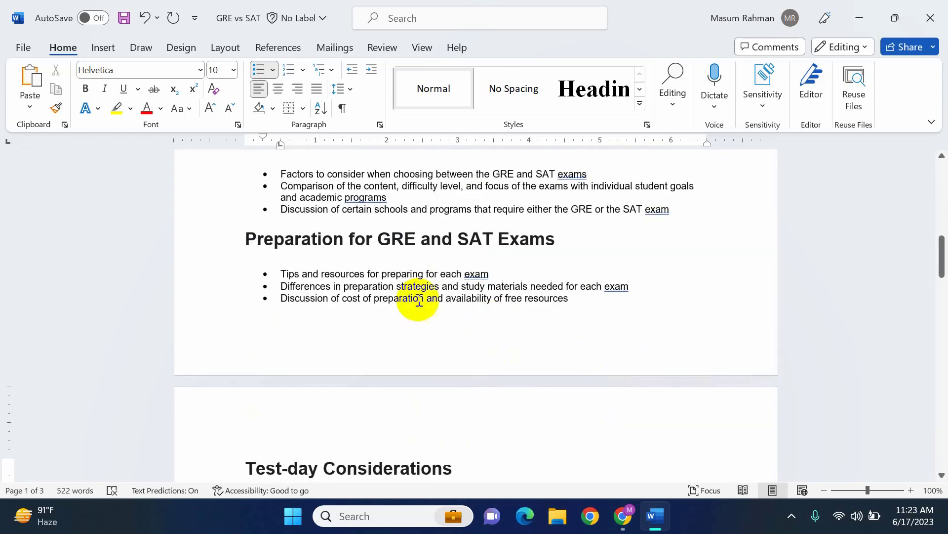
pyautogui.scroll(-10, 532, 328)
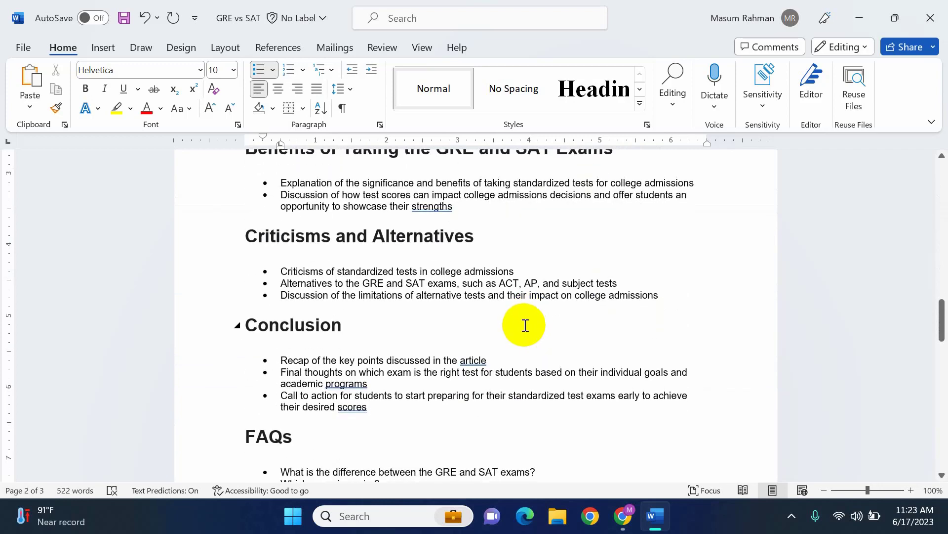
pyautogui.scroll(6, 524, 322)
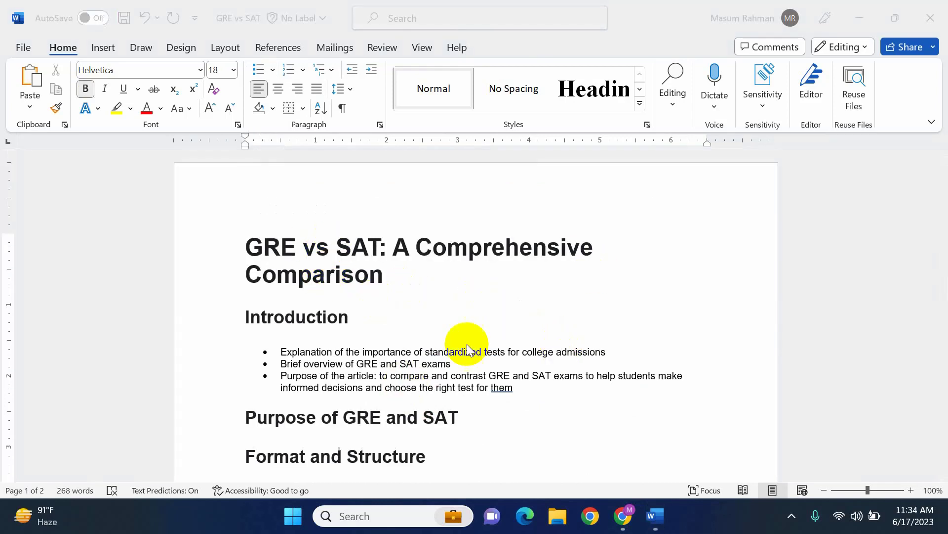
# Review the revised outline in the Word document, from the title through the section headings and Conclusion to the FAQs
pyautogui.scroll(-3, 470, 402)
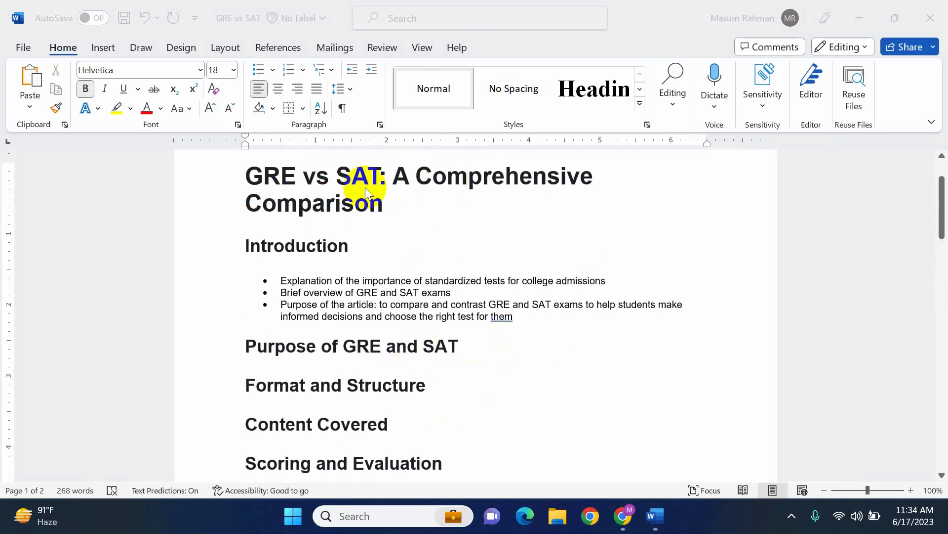
pyautogui.scroll(-15, 274, 286)
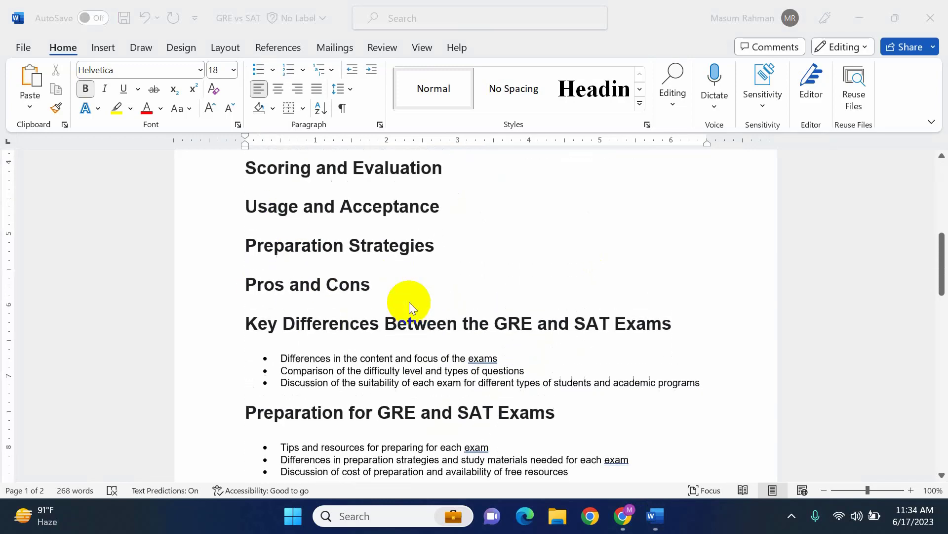
pyautogui.scroll(-3, 404, 304)
pyautogui.scroll(13, 398, 307)
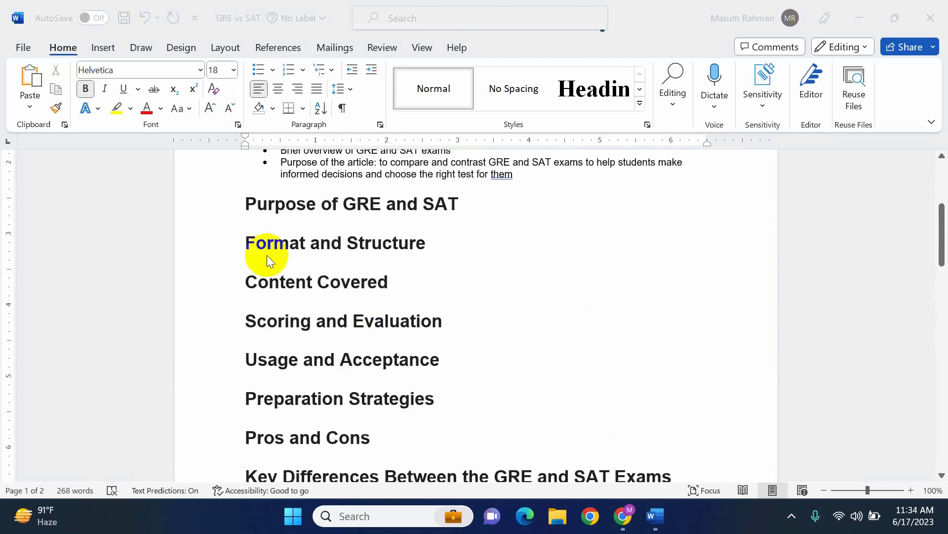
pyautogui.scroll(-17, 411, 313)
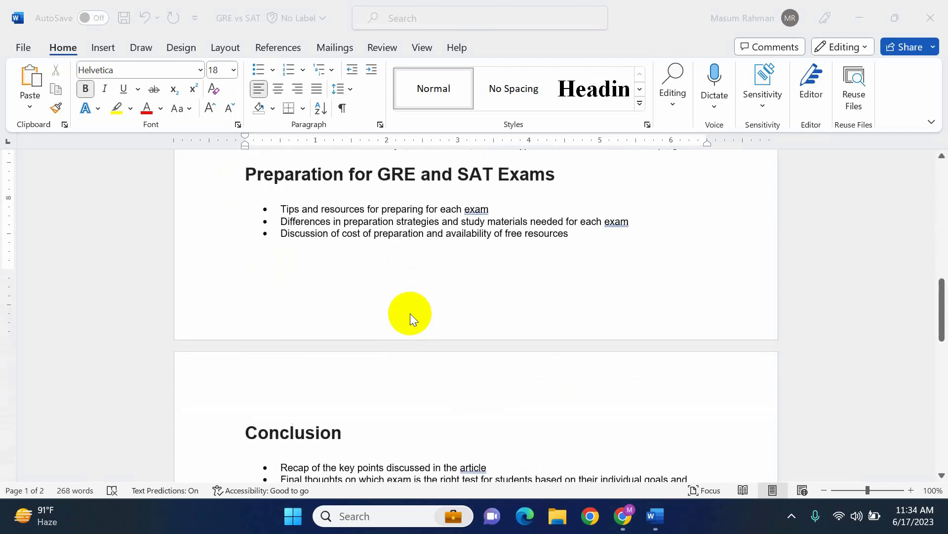
pyautogui.scroll(-3, 393, 295)
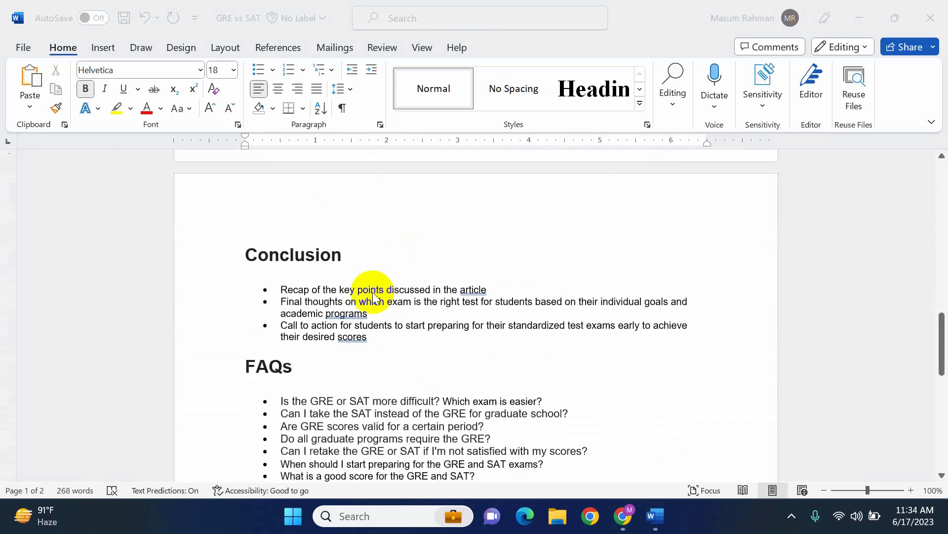
pyautogui.scroll(-3, 352, 364)
pyautogui.click(265, 331)
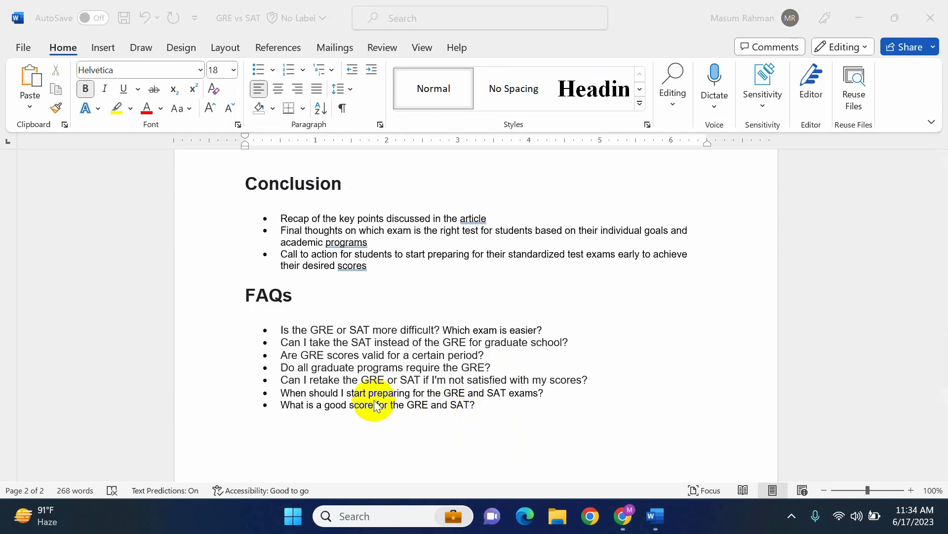
pyautogui.scroll(20, 545, 389)
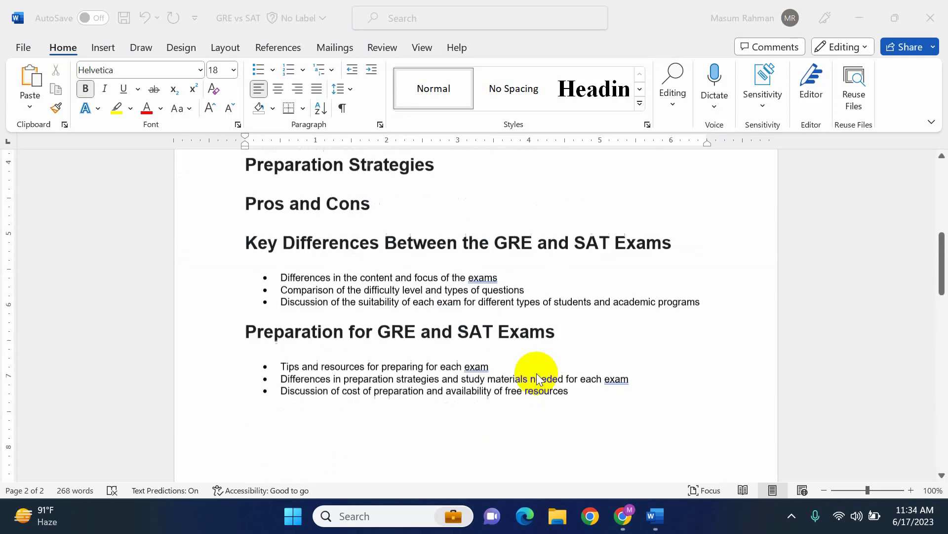
pyautogui.scroll(1, 336, 222)
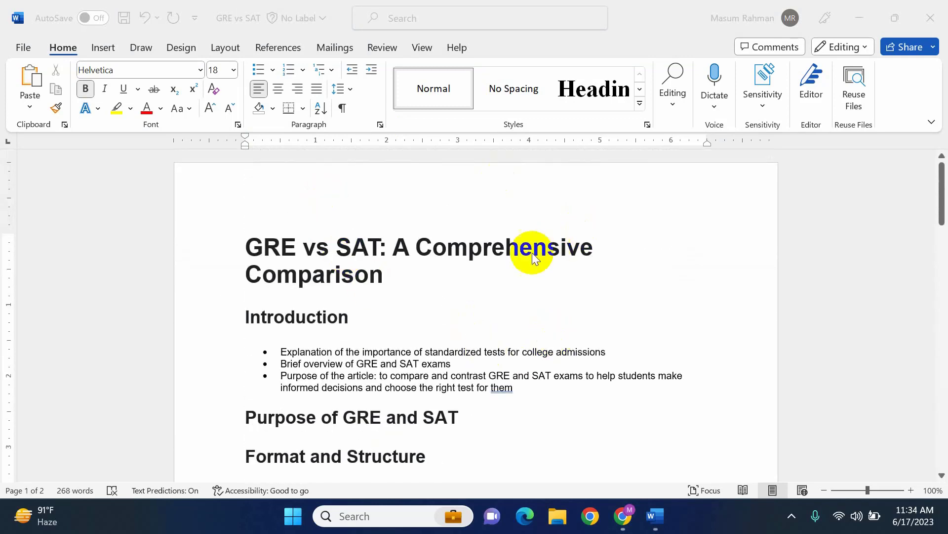
# Switch to the email brief in Gmail and check its outline headings and FAQ questions against the revised outline
pyautogui.click(613, 528)
pyautogui.click(104, 10)
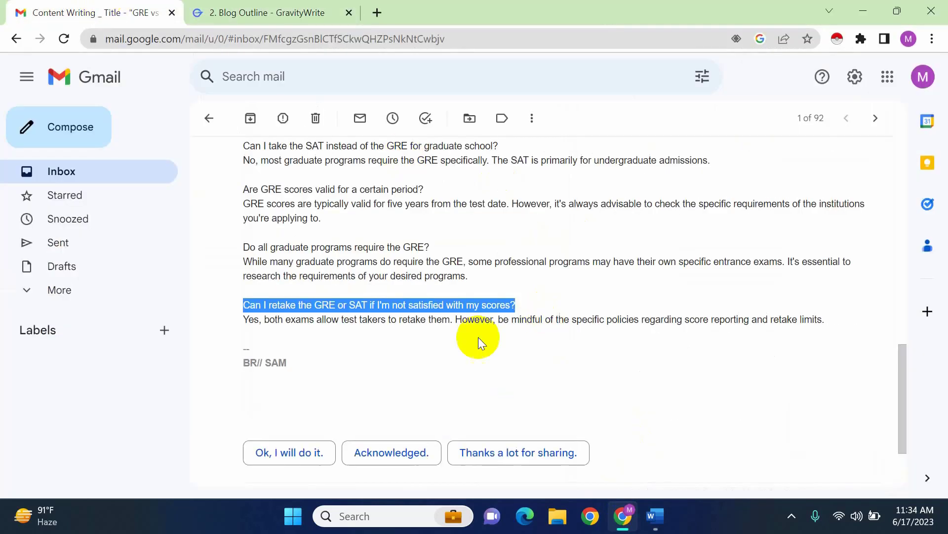
pyautogui.scroll(10, 384, 218)
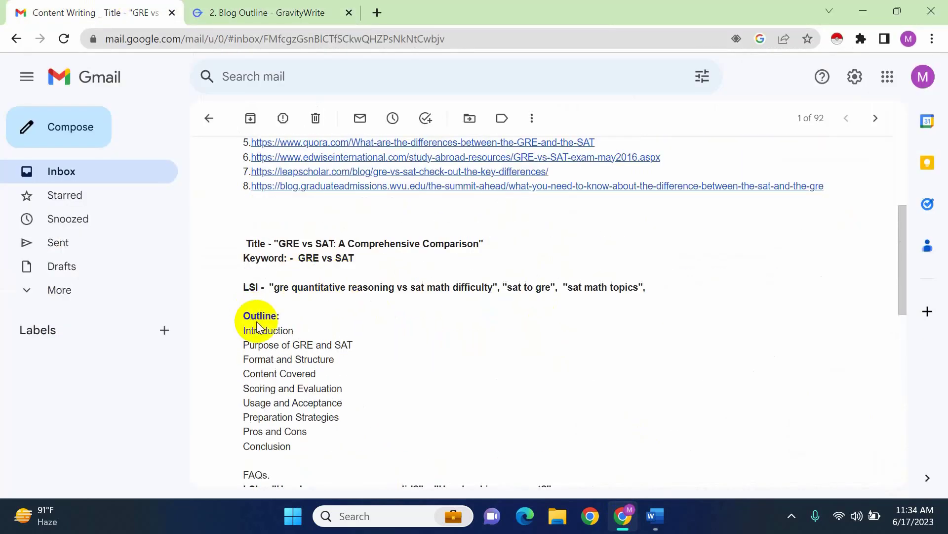
pyautogui.scroll(-10, 341, 406)
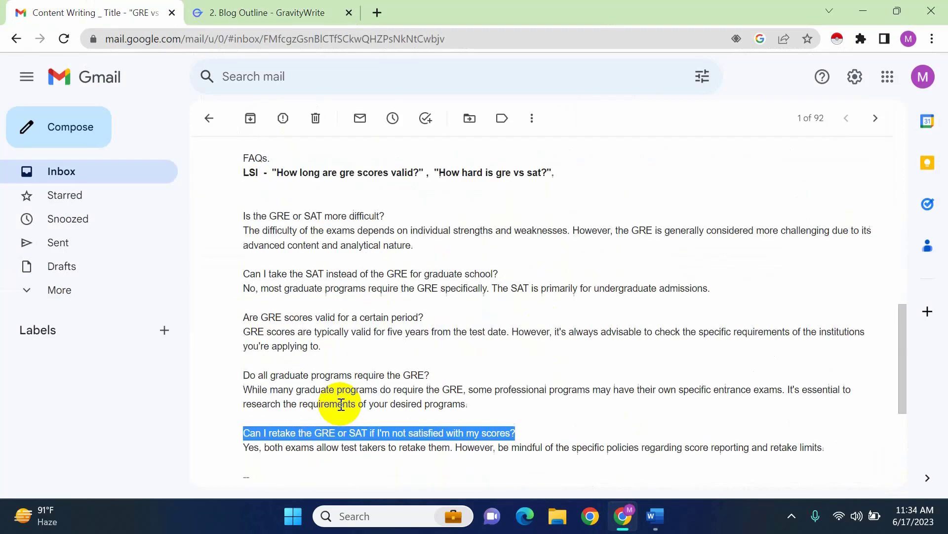
pyautogui.click(481, 346)
pyautogui.scroll(15, 445, 331)
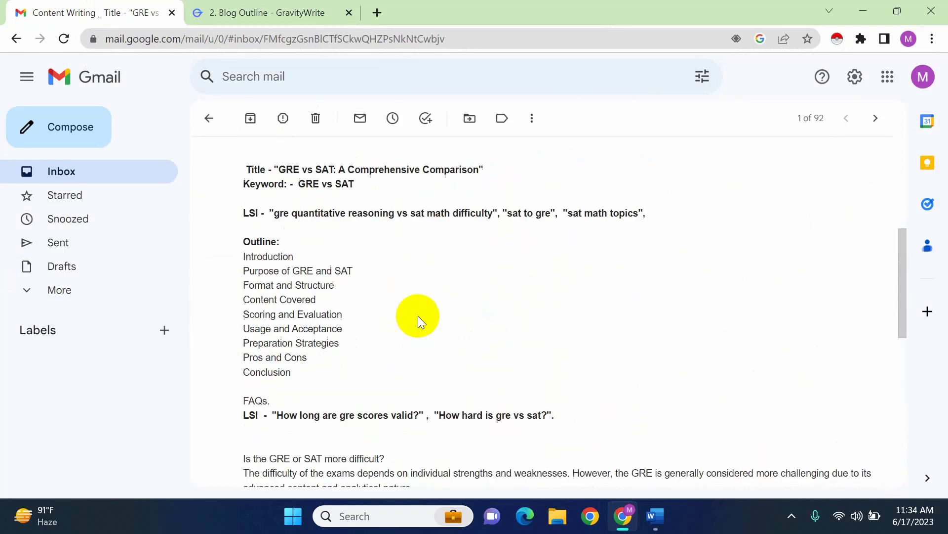
# Return to the Word document and recheck the revised headings from the Introduction to the Conclusion
pyautogui.click(655, 516)
pyautogui.scroll(-3, 440, 398)
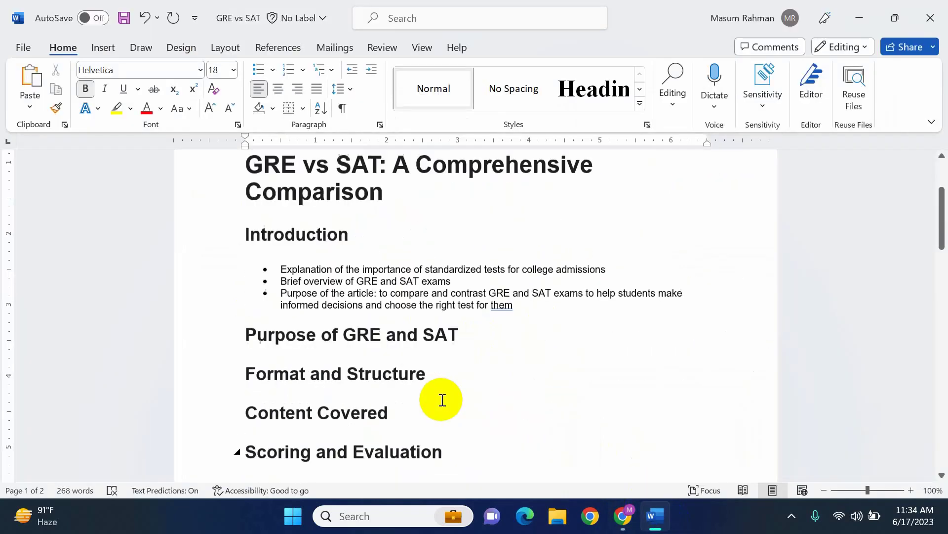
pyautogui.scroll(-7, 496, 343)
pyautogui.scroll(-8, 496, 344)
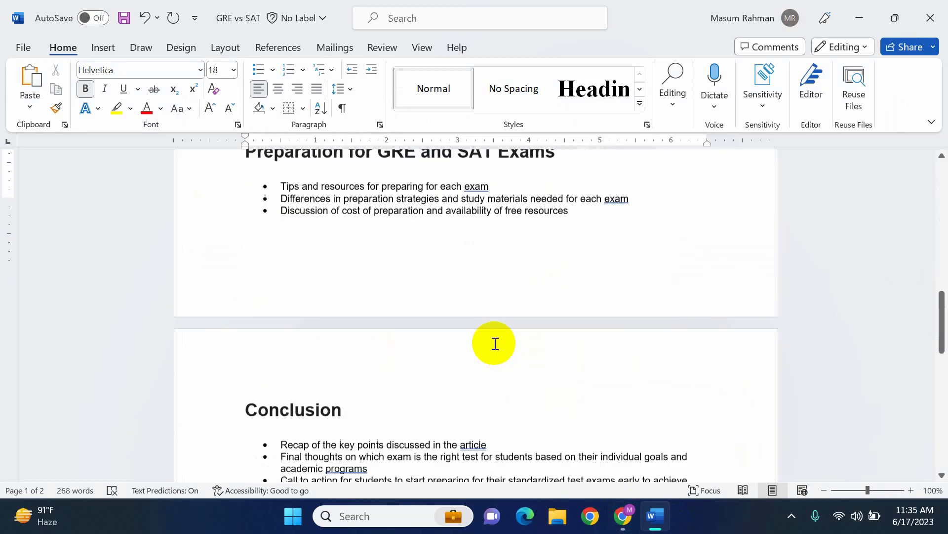
pyautogui.scroll(15, 485, 394)
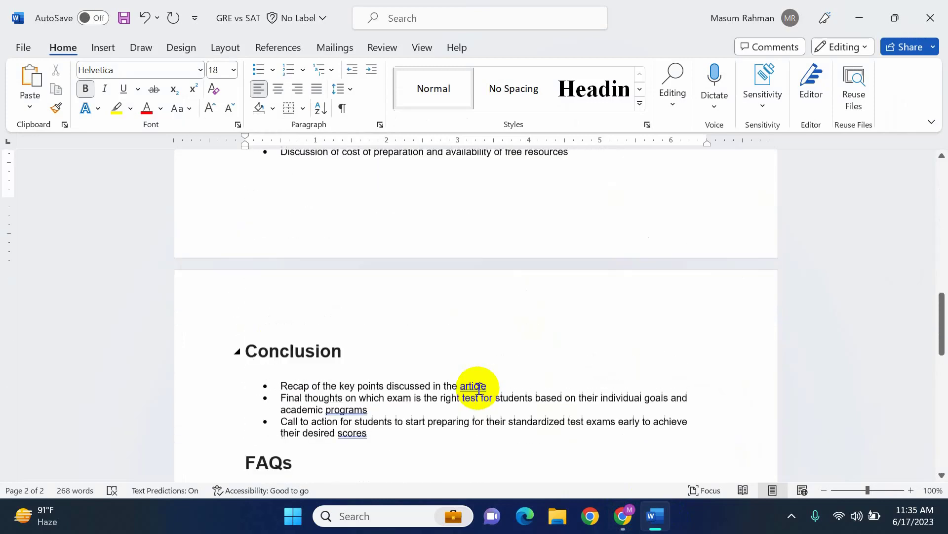
pyautogui.scroll(4, 386, 254)
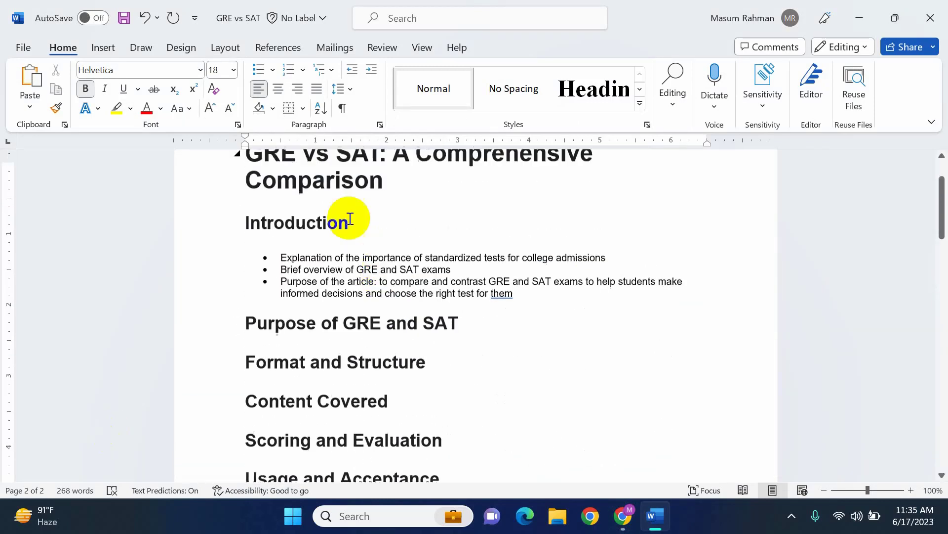
# Switch to GravityWrite in the browser and open the "3. Blog Content" tool at its blog topic entry
pyautogui.click(619, 525)
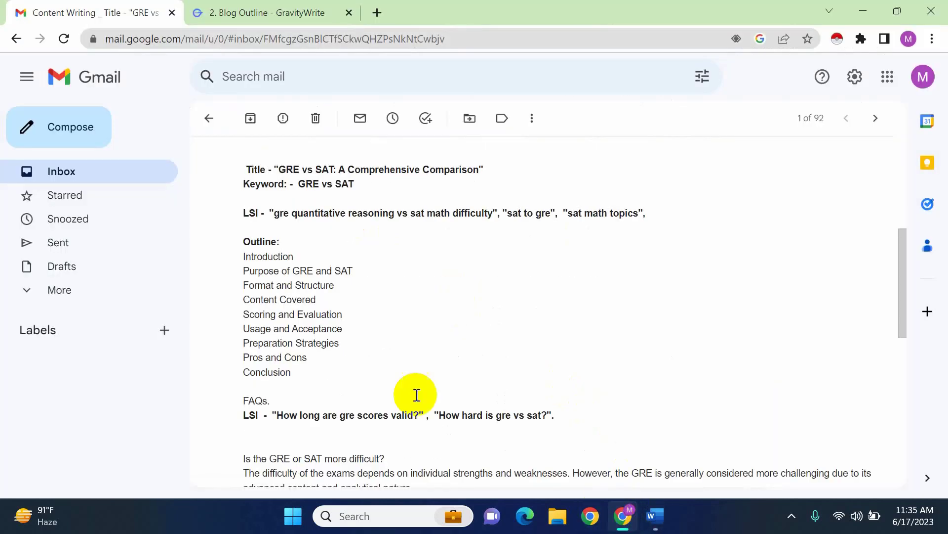
pyautogui.click(271, 12)
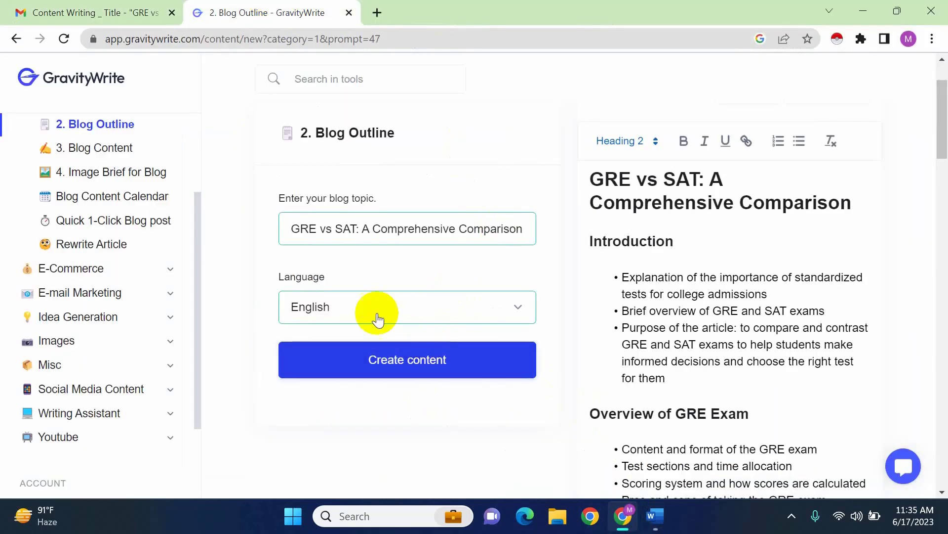
pyautogui.scroll(1, 171, 347)
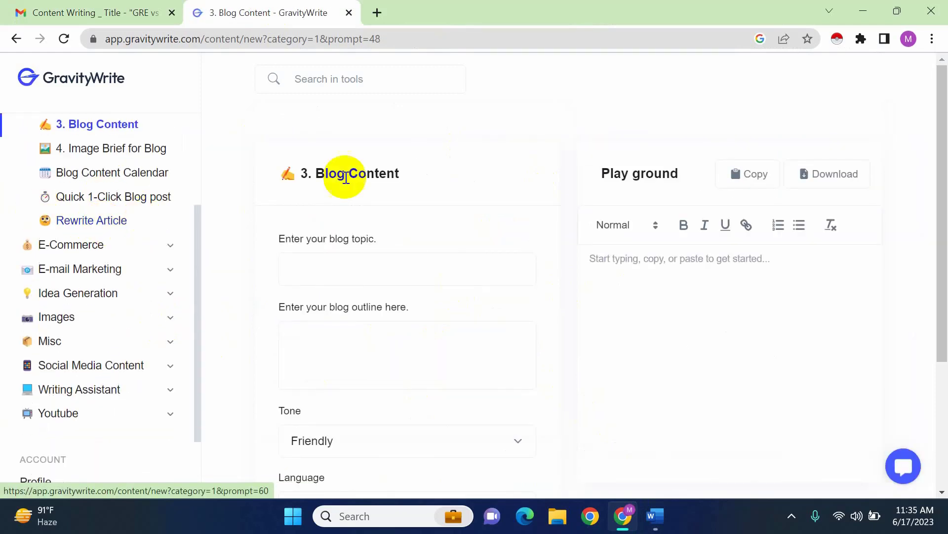
pyautogui.scroll(-2, 423, 289)
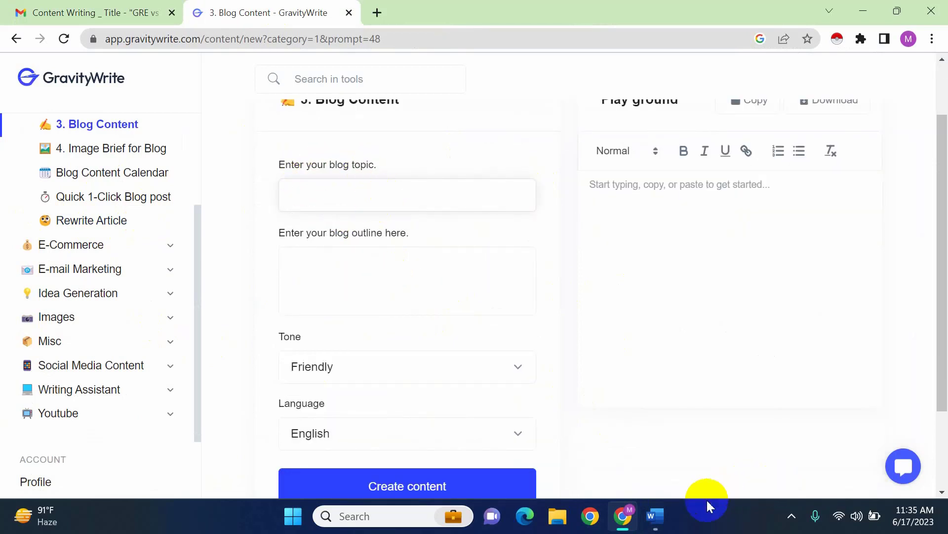
# Copy the title "GRE vs SAT: A Comprehensive Comparison" from the Word document and paste it as the blog topic in GravityWrite
pyautogui.click(657, 514)
pyautogui.moveTo(386, 213); pyautogui.dragTo(249, 165)
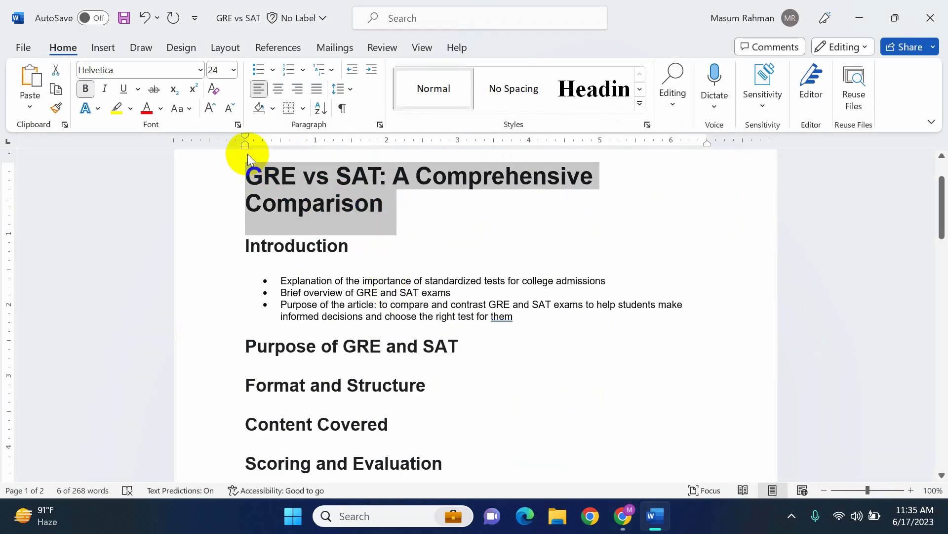
pyautogui.rightClick(308, 179)
pyautogui.click(375, 209)
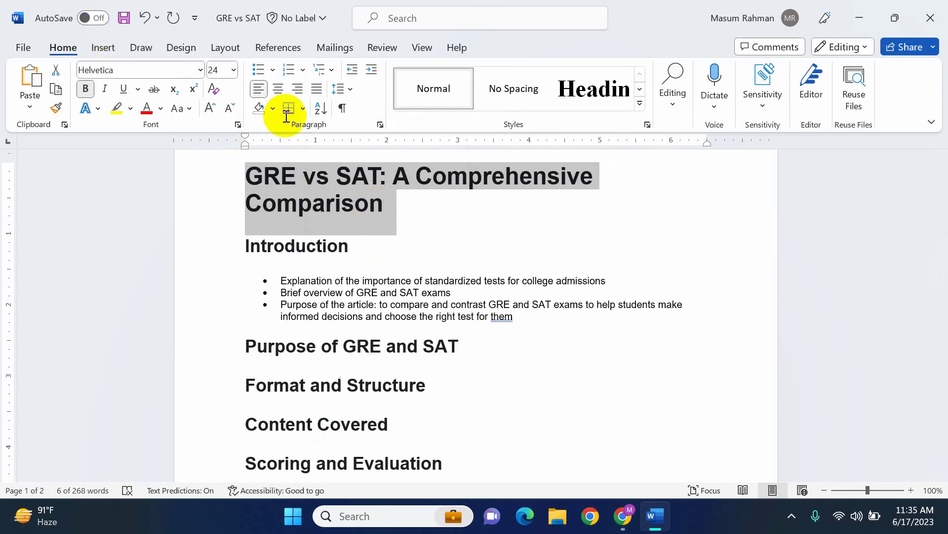
pyautogui.click(622, 515)
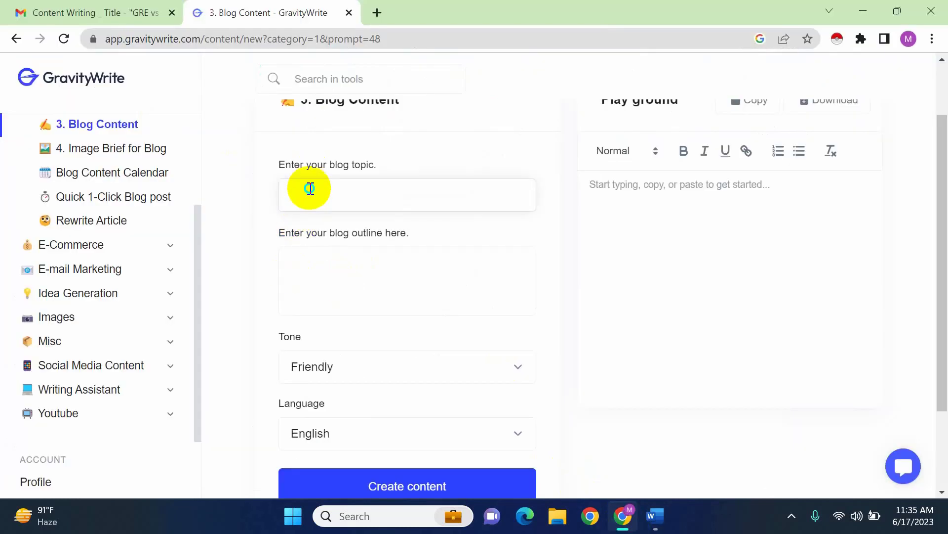
pyautogui.rightClick(309, 189)
pyautogui.click(350, 310)
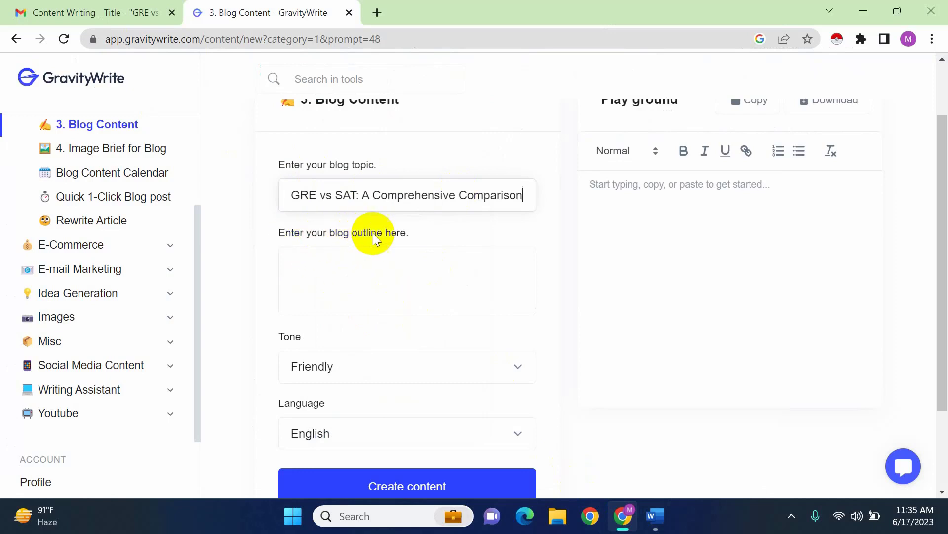
# Copy the outline from Introduction through FAQs in the Word document and paste it as the blog outline in GravityWrite
pyautogui.click(403, 277)
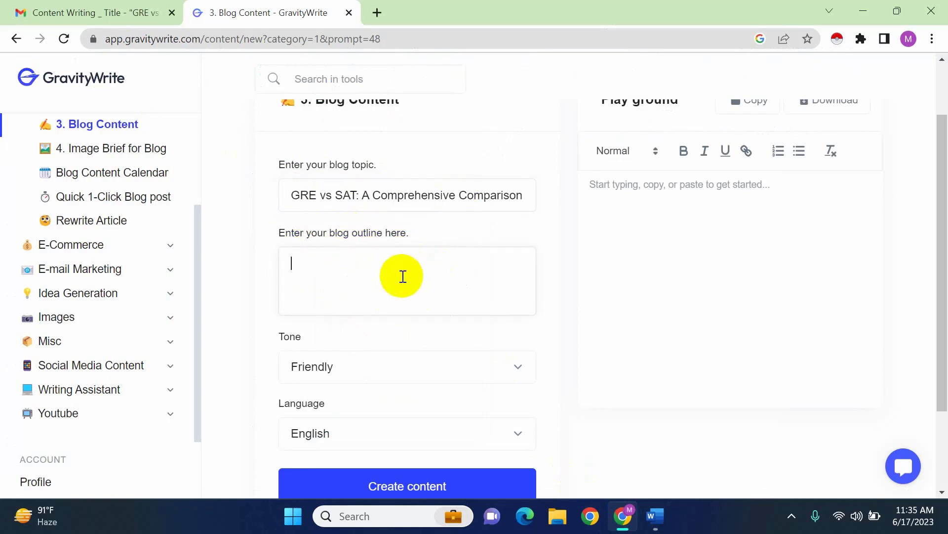
pyautogui.click(653, 516)
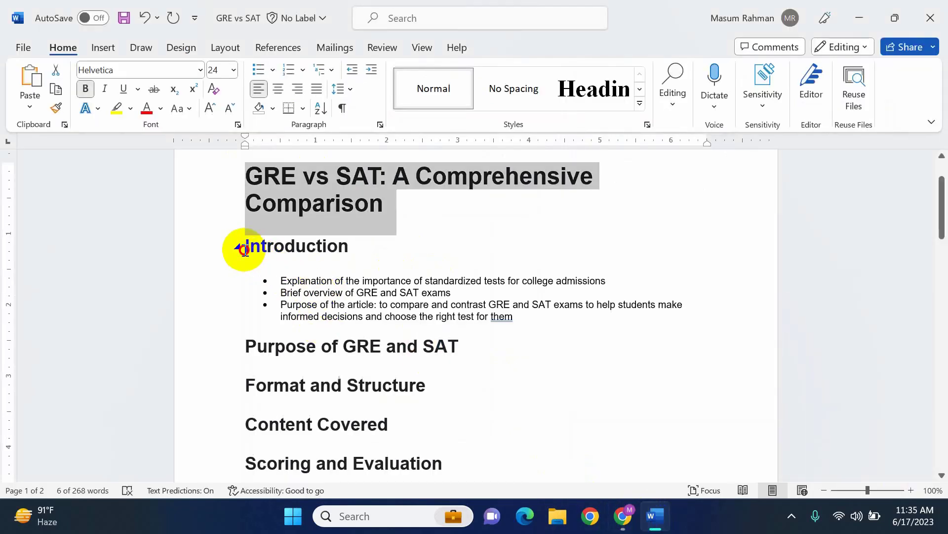
pyautogui.moveTo(244, 249); pyautogui.dragTo(483, 391)
pyautogui.rightClick(411, 347)
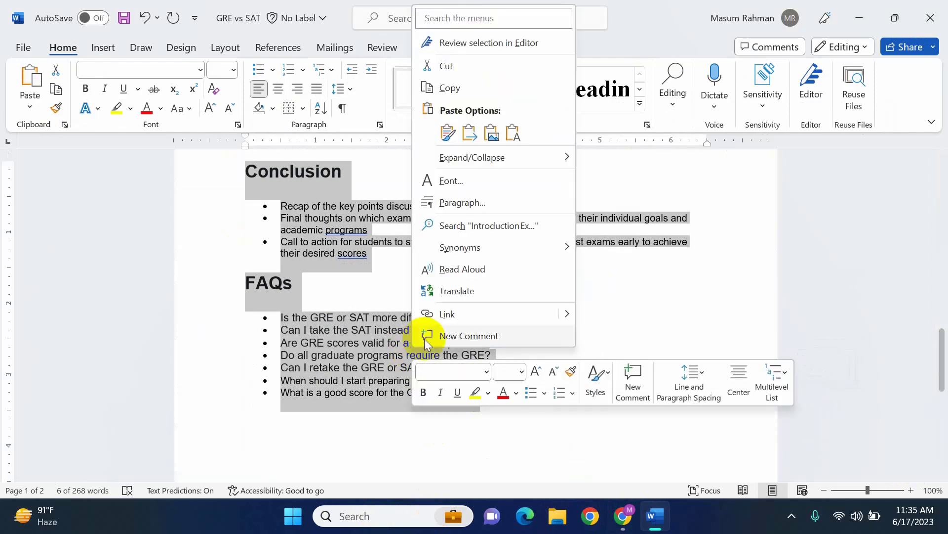
pyautogui.click(462, 89)
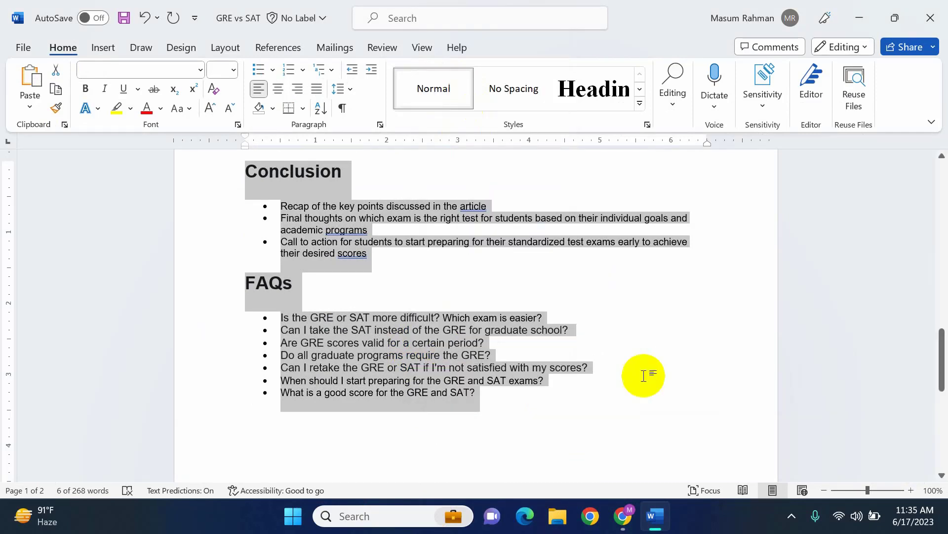
pyautogui.click(623, 516)
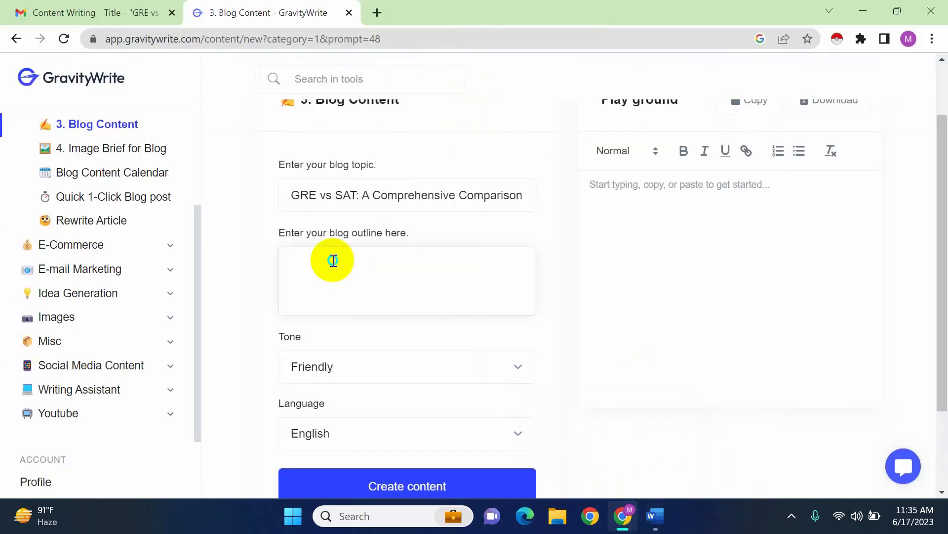
pyautogui.rightClick(332, 261)
pyautogui.click(393, 167)
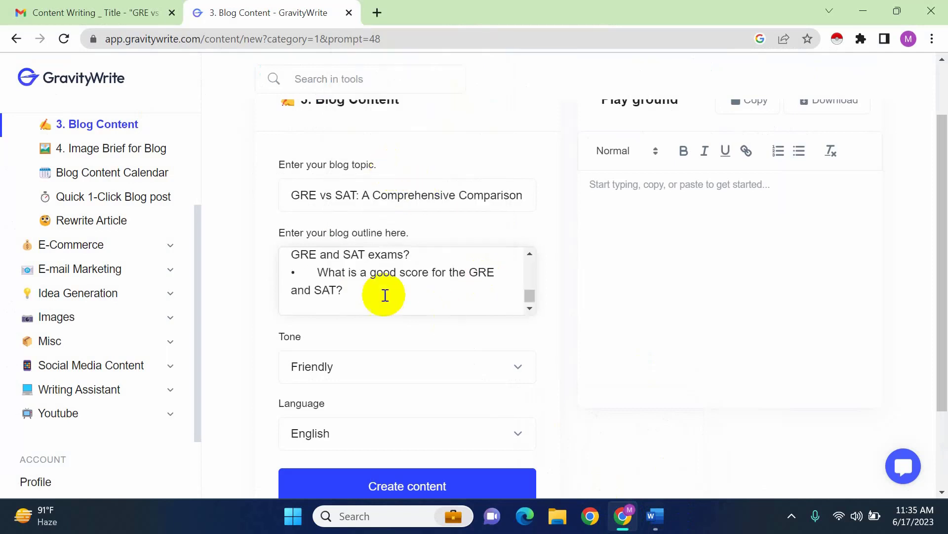
pyautogui.moveTo(529, 297)
pyautogui.mouseDown()
pyautogui.moveTo(527, 250)
pyautogui.moveTo(526, 311)
pyautogui.mouseUp()
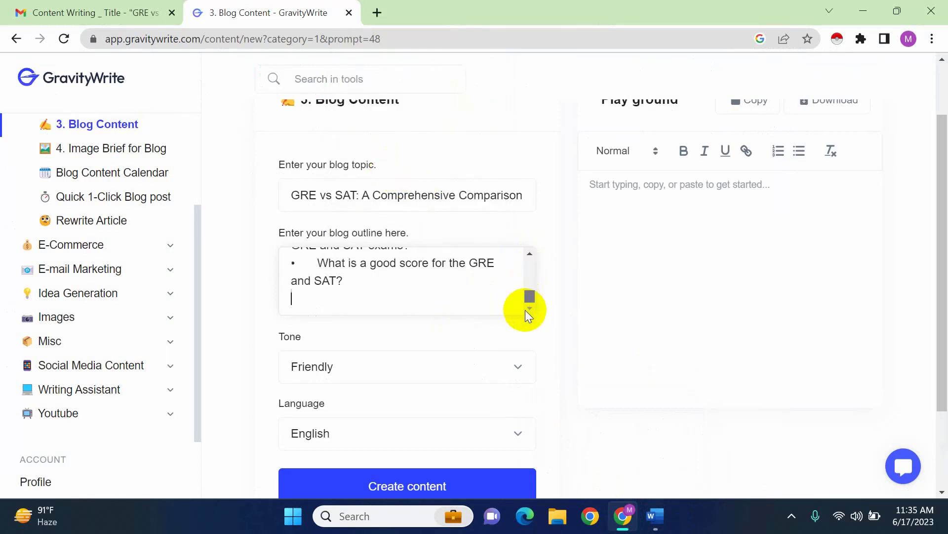
# Set the blog content's tone to Professional
pyautogui.scroll(-2, 256, 396)
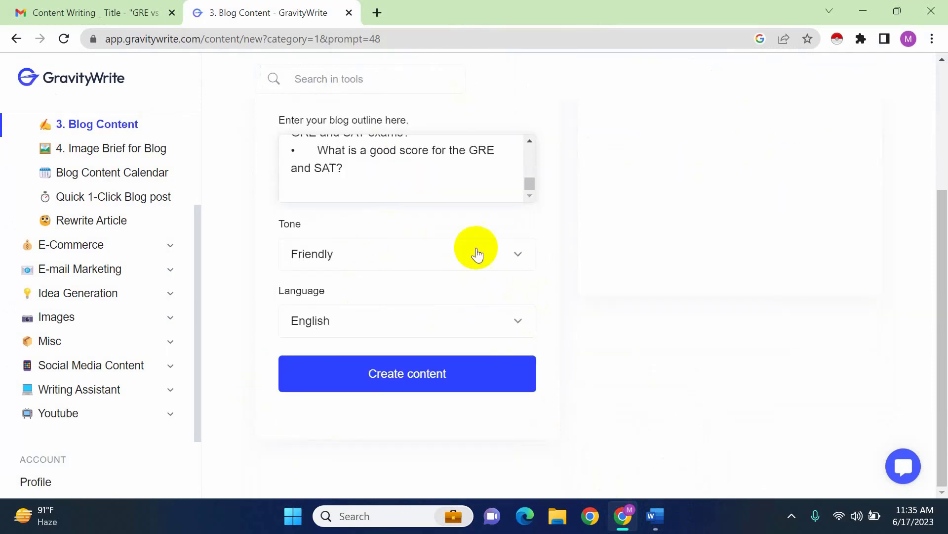
pyautogui.click(509, 255)
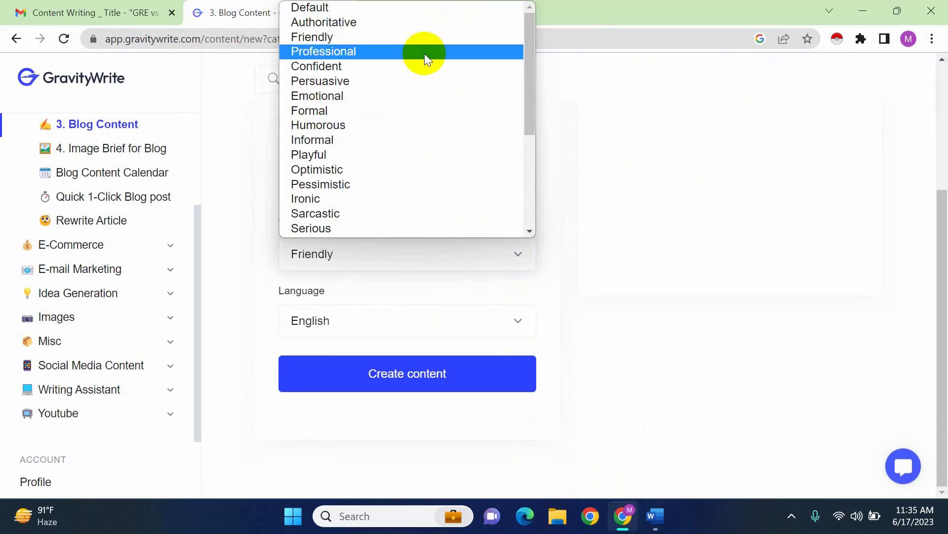
pyautogui.click(357, 51)
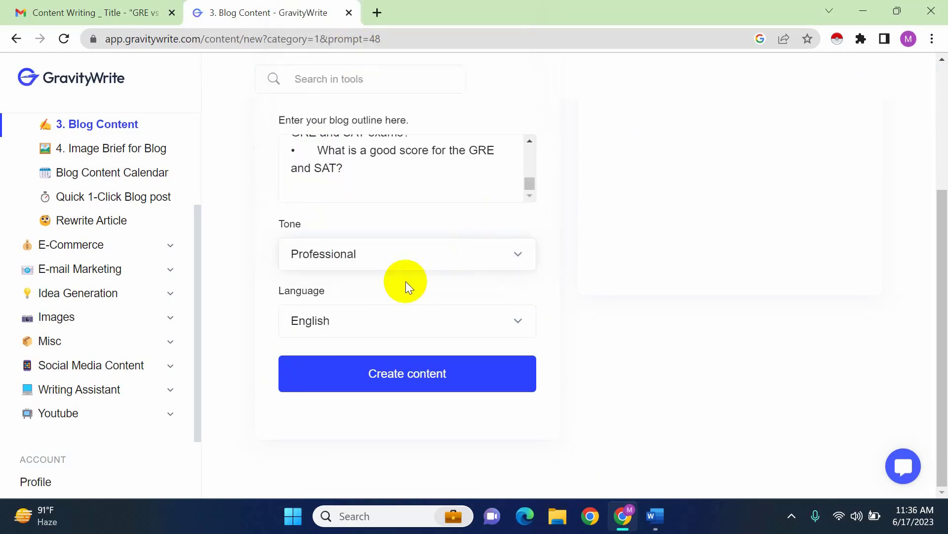
# Look through the available tones and set the blog content's tone to Friendly
pyautogui.scroll(1, 519, 318)
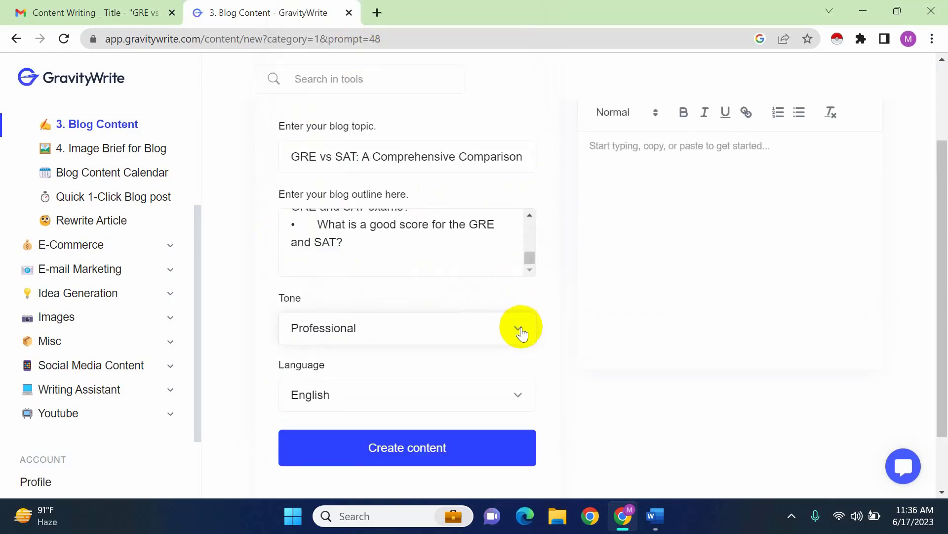
pyautogui.click(520, 330)
pyautogui.scroll(-2, 456, 238)
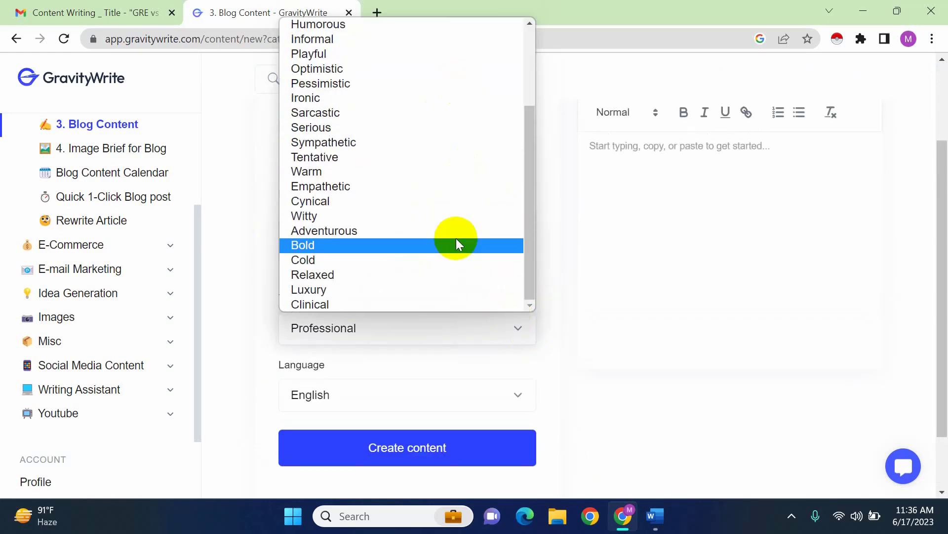
pyautogui.scroll(3, 456, 238)
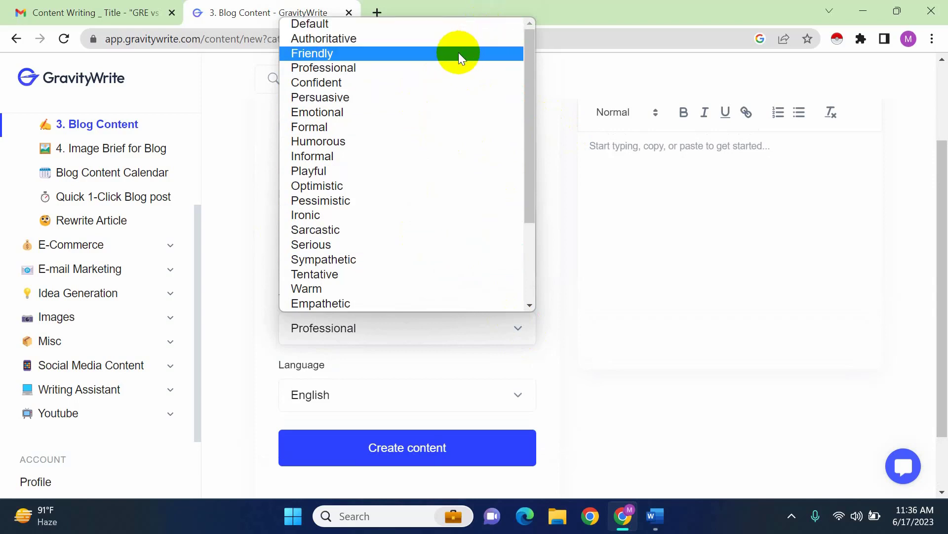
pyautogui.click(404, 53)
# Check the filled-in topic and outline, and generate the blog content in English
pyautogui.scroll(2, 400, 306)
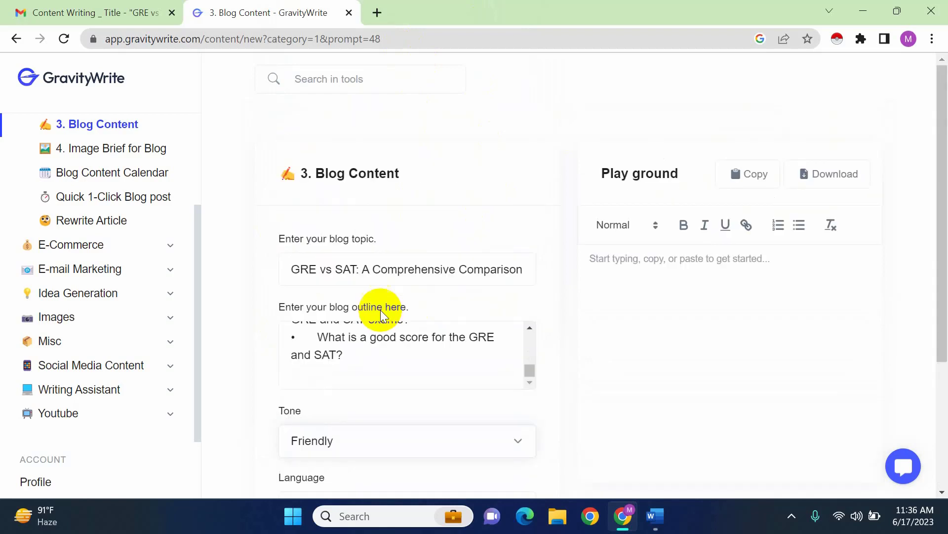
pyautogui.scroll(-1, 297, 284)
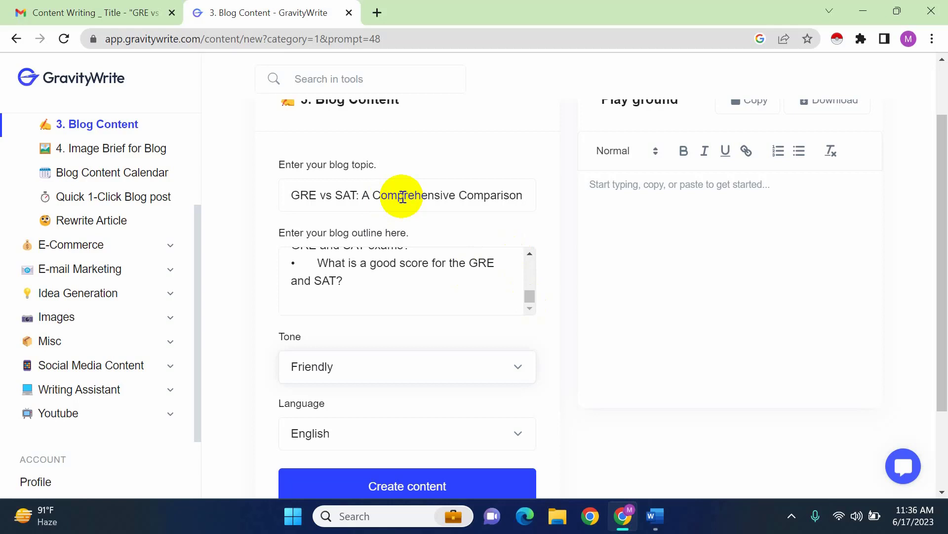
pyautogui.scroll(-1, 290, 420)
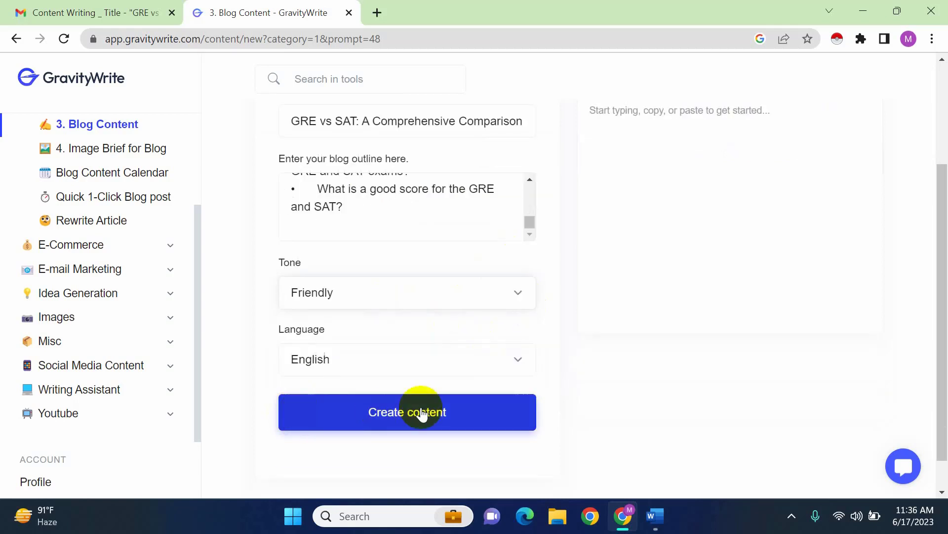
pyautogui.click(422, 414)
# Read through the generated draft section by section, from the title to the Conclusion
pyautogui.scroll(2, 550, 325)
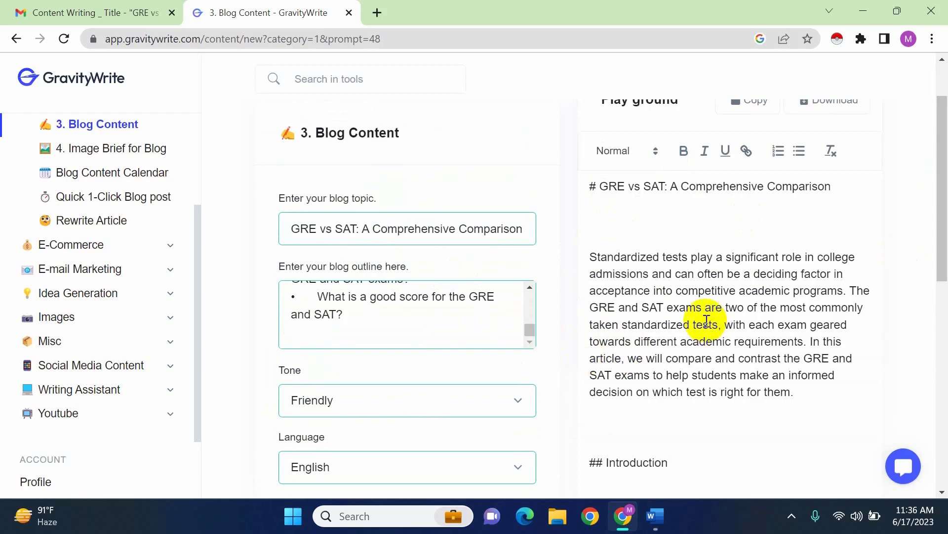
pyautogui.scroll(-5, 811, 360)
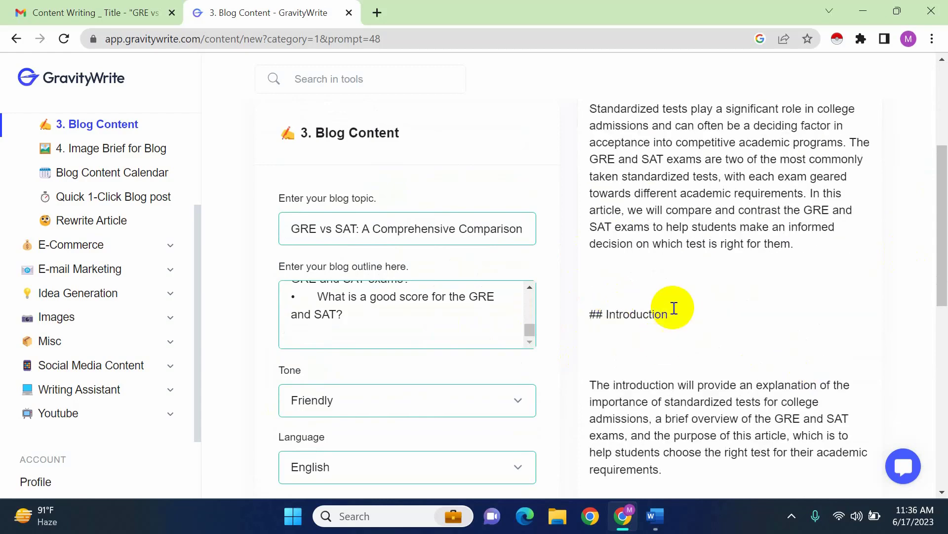
pyautogui.scroll(-4, 780, 387)
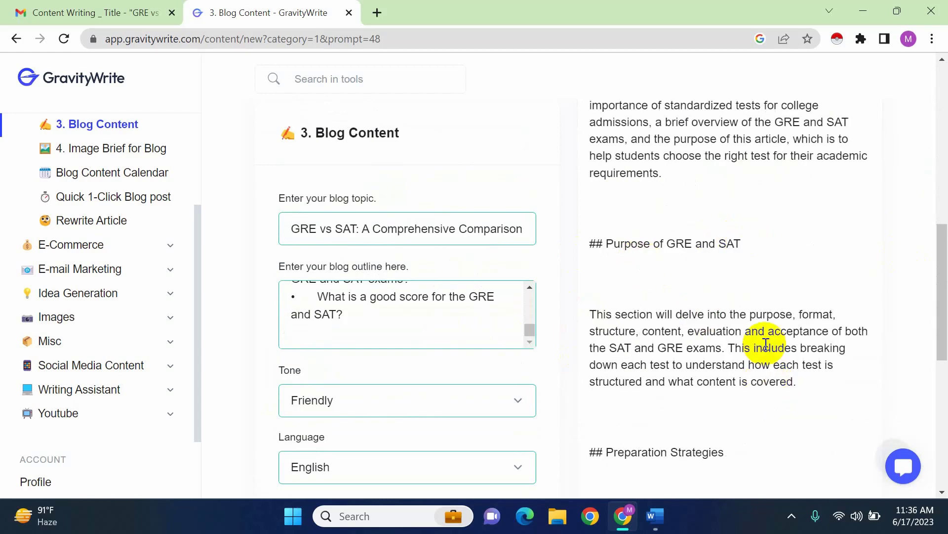
pyautogui.scroll(-3, 765, 343)
pyautogui.scroll(-3, 785, 346)
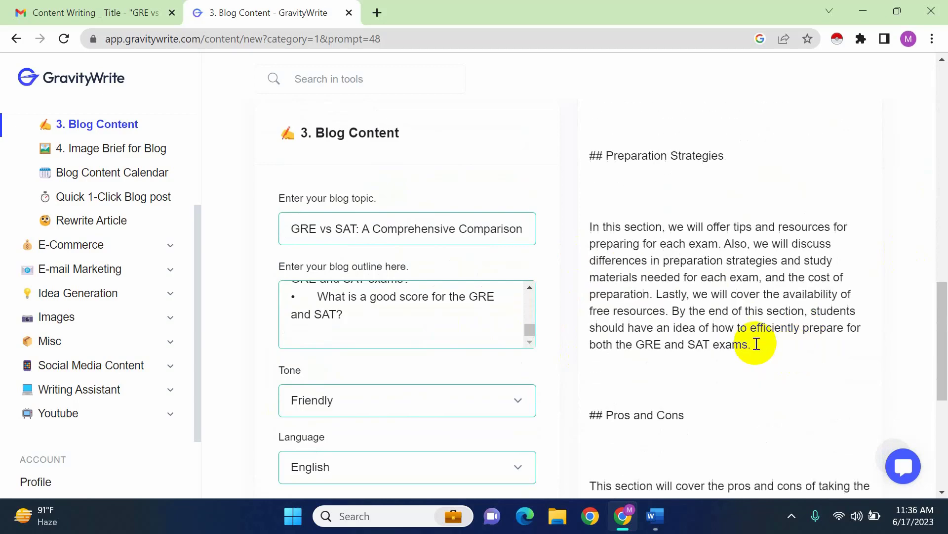
pyautogui.scroll(-3, 716, 356)
pyautogui.scroll(-3, 680, 271)
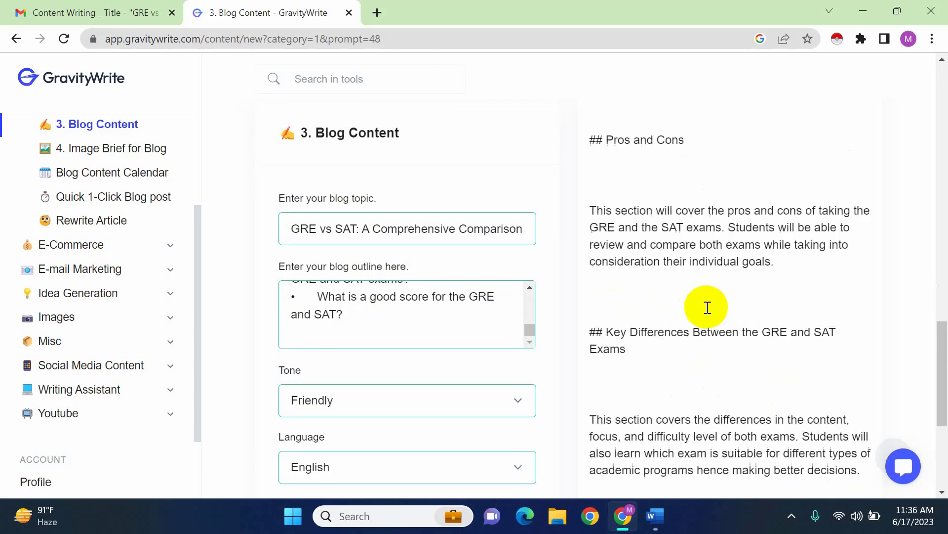
pyautogui.scroll(-4, 730, 356)
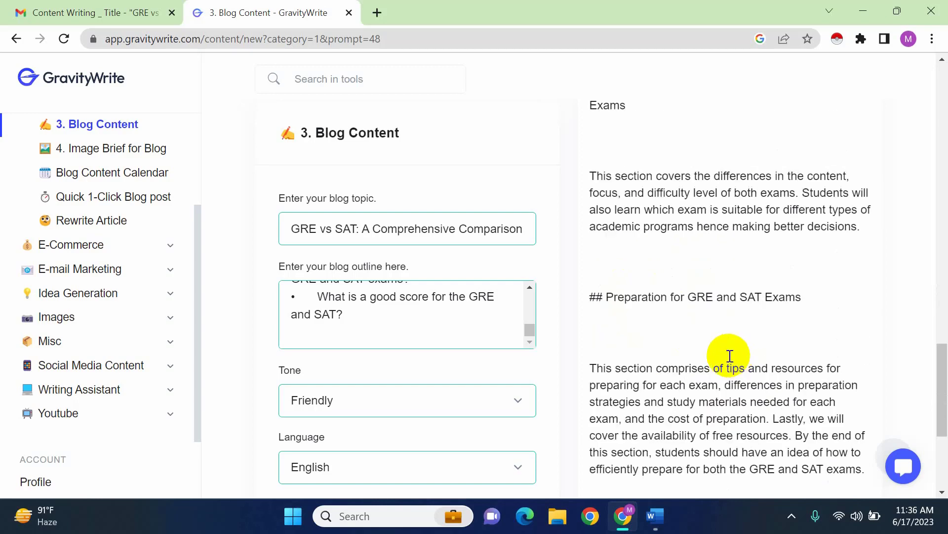
pyautogui.scroll(-5, 736, 336)
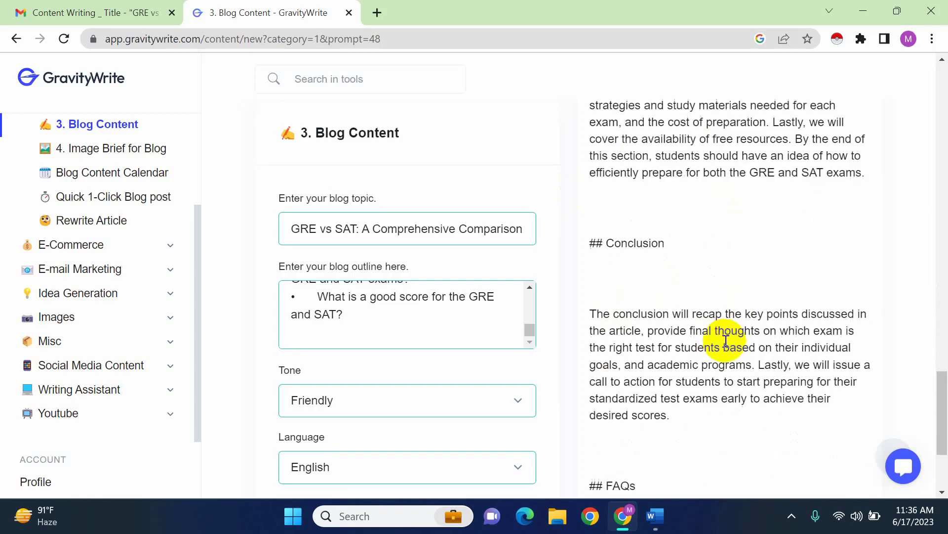
pyautogui.scroll(10, 707, 332)
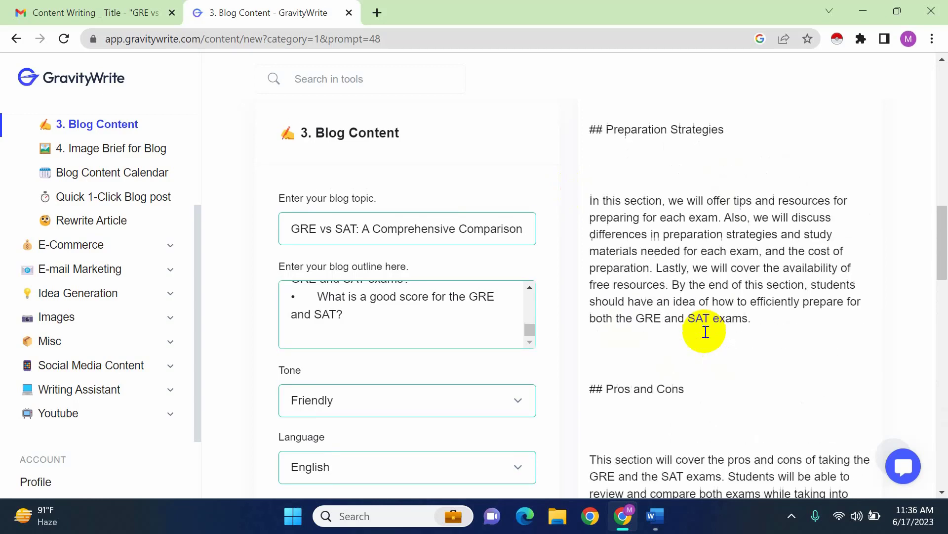
pyautogui.scroll(3, 706, 332)
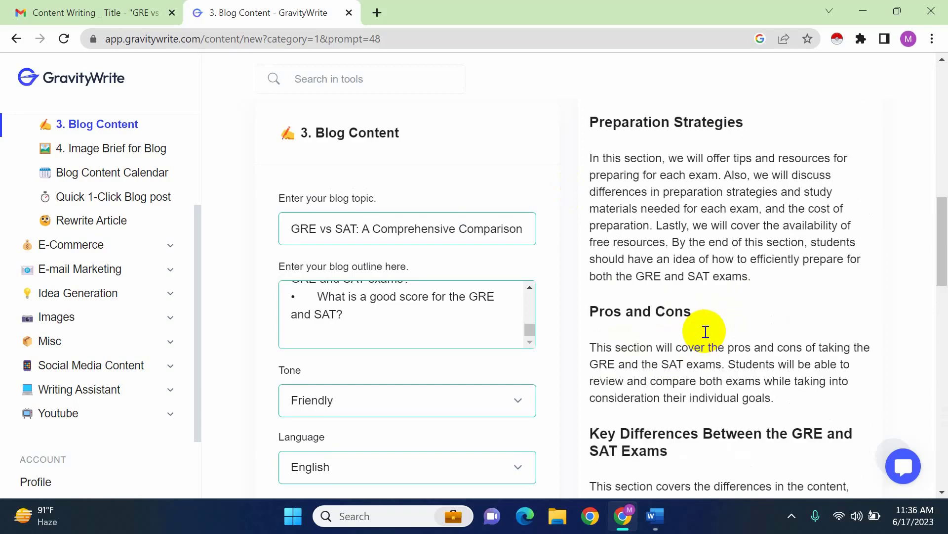
pyautogui.scroll(-3, 698, 328)
pyautogui.scroll(5, 698, 328)
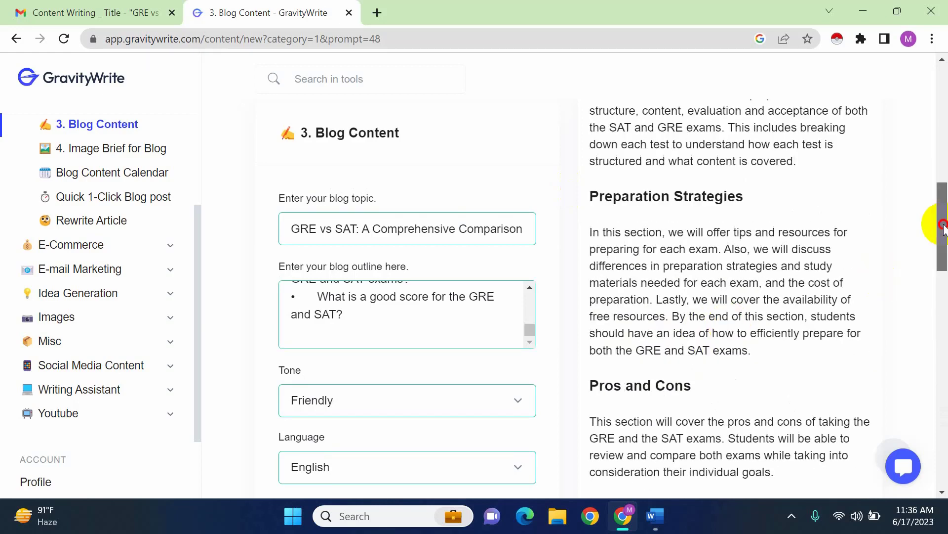
# Review the formatted article again from the Introduction to the FAQs and closing paragraph, checking how fully each section is written
pyautogui.moveTo(943, 227); pyautogui.dragTo(943, 101)
pyautogui.scroll(-15, 710, 444)
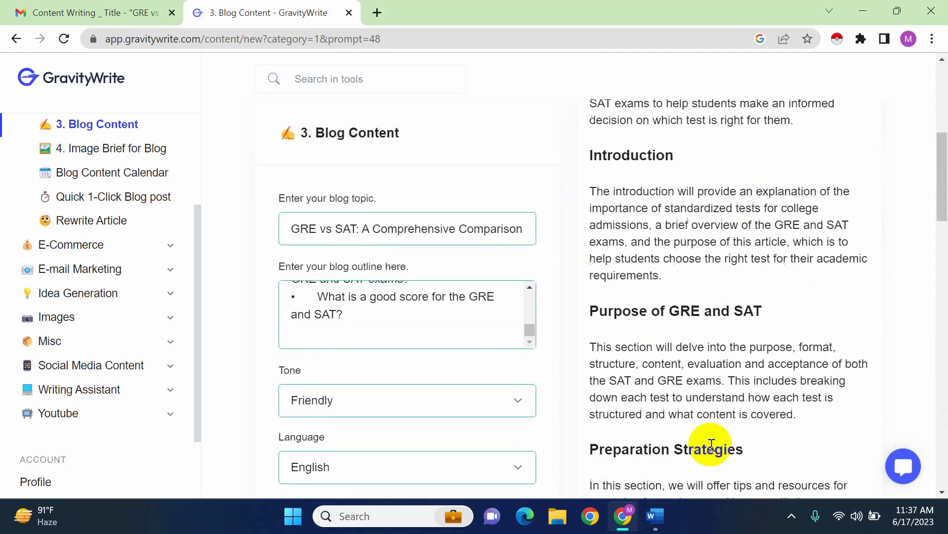
pyautogui.scroll(-6, 733, 438)
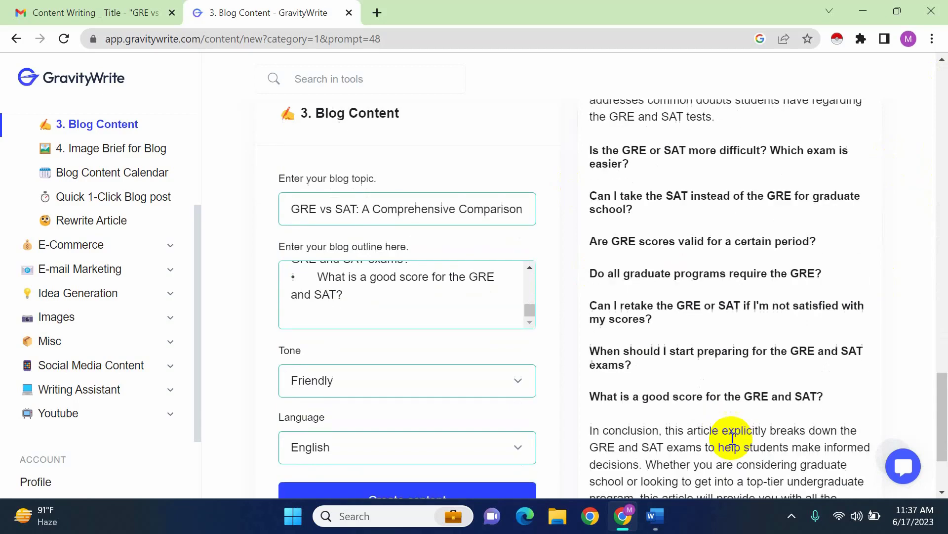
pyautogui.scroll(5, 730, 438)
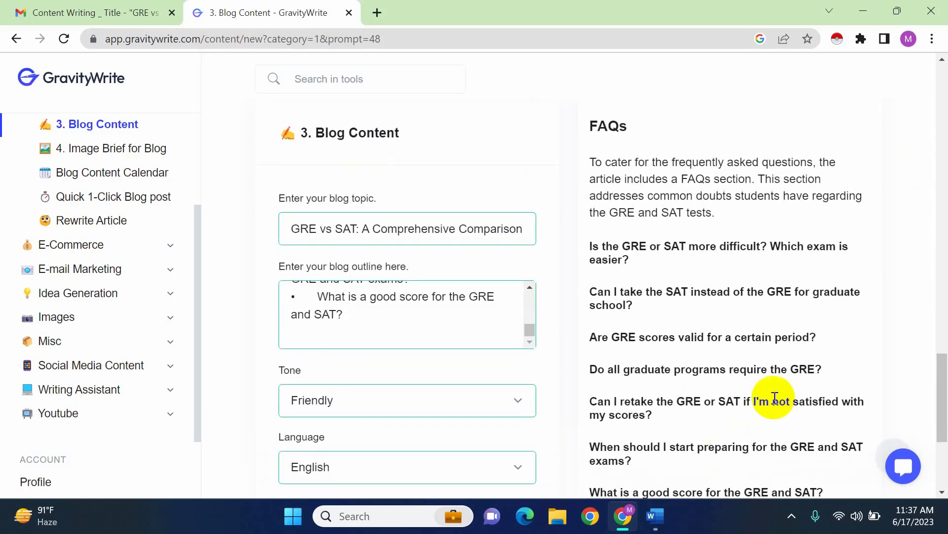
pyautogui.scroll(3, 781, 395)
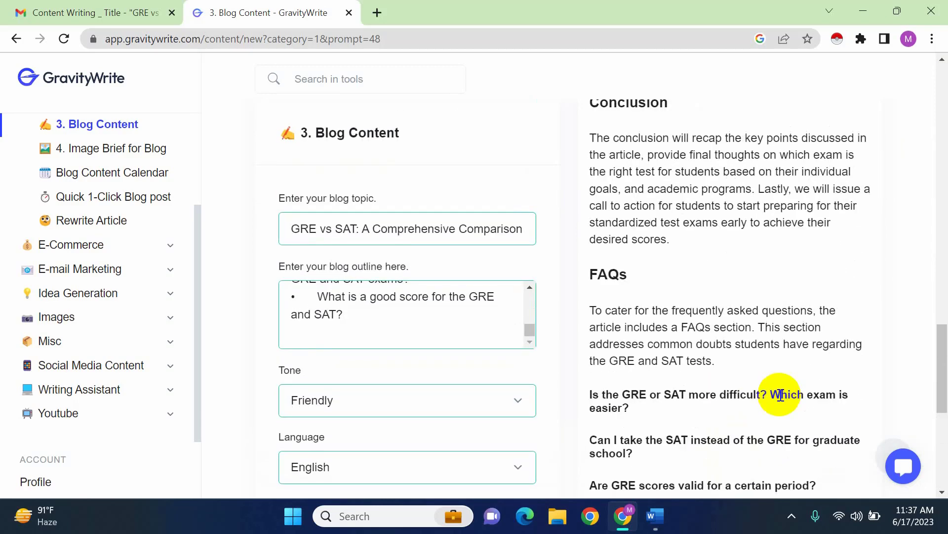
pyautogui.scroll(-6, 780, 395)
pyautogui.scroll(-2, 780, 396)
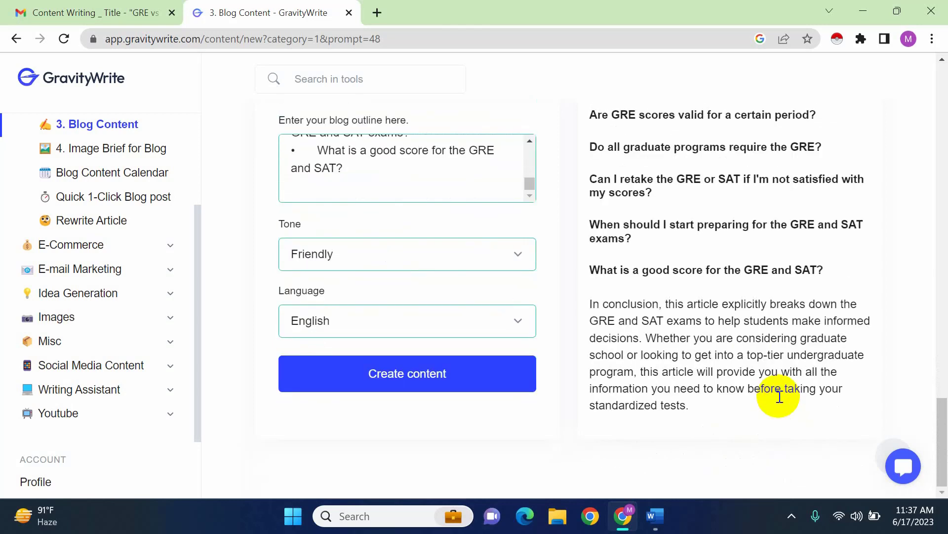
pyautogui.scroll(5, 780, 397)
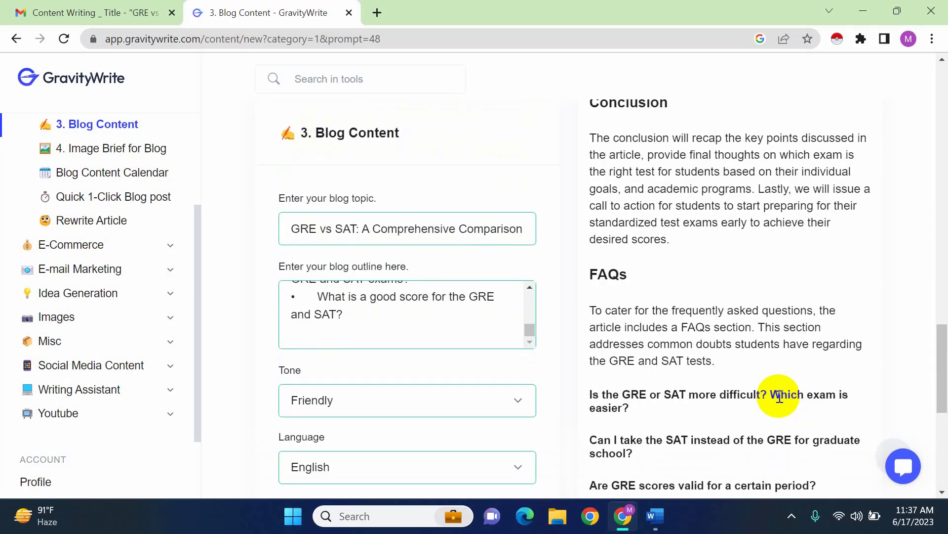
pyautogui.scroll(8, 779, 397)
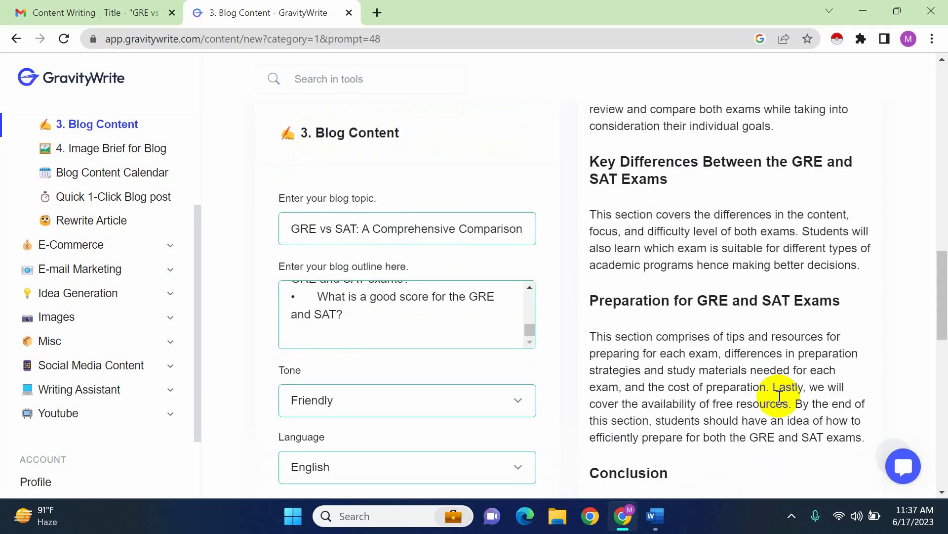
pyautogui.scroll(10, 779, 397)
pyautogui.scroll(-3, 779, 397)
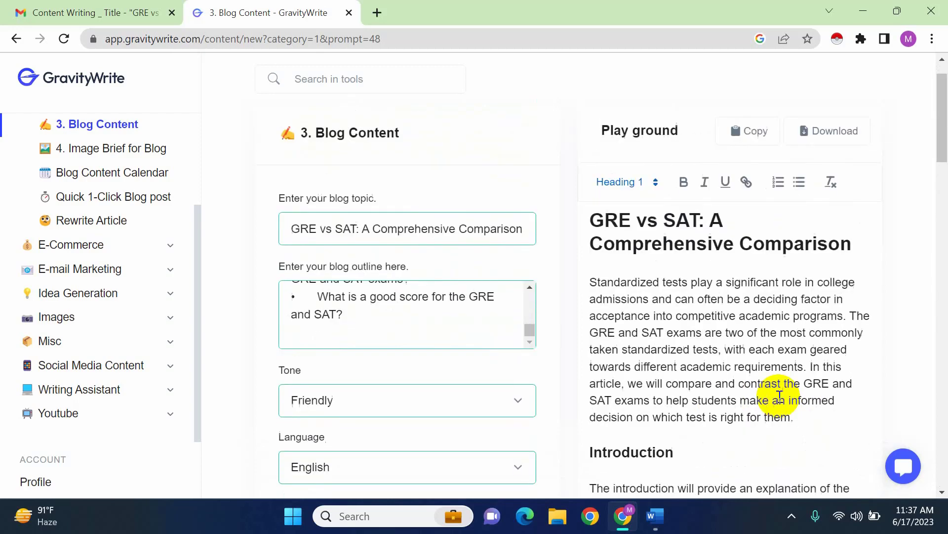
pyautogui.scroll(-3, 780, 396)
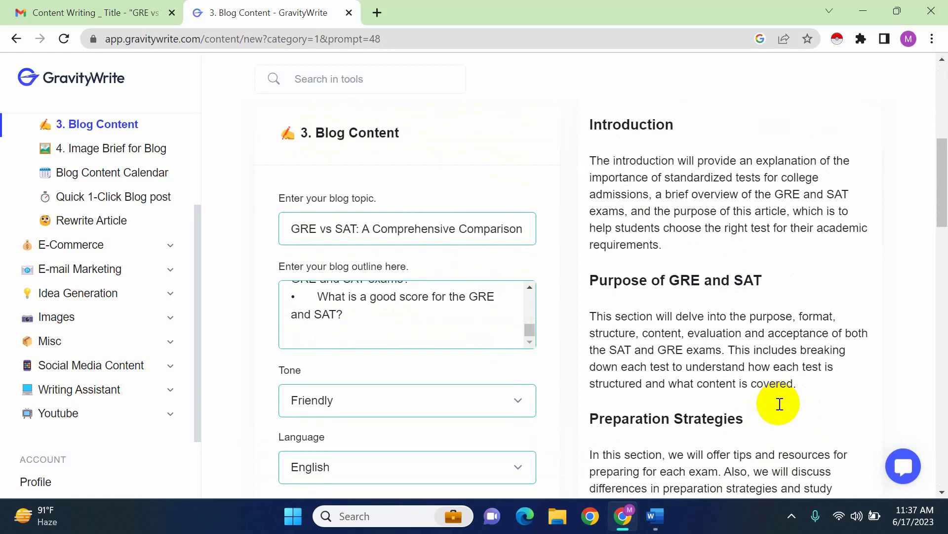
# Look over the generated draft's Introduction, Purpose of GRE and SAT, and Preparation Strategies sections once more
pyautogui.scroll(-3, 780, 404)
pyautogui.scroll(3, 780, 404)
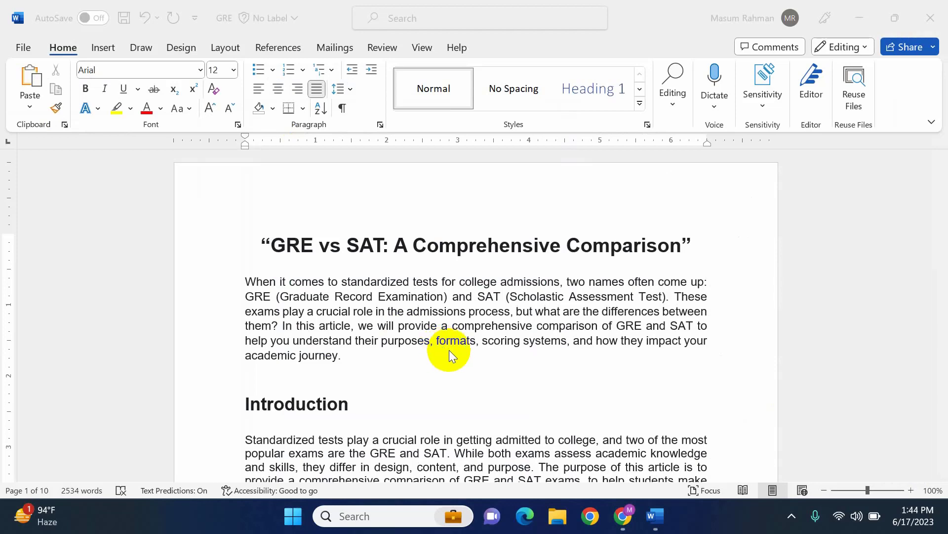
pyautogui.scroll(-3, 449, 350)
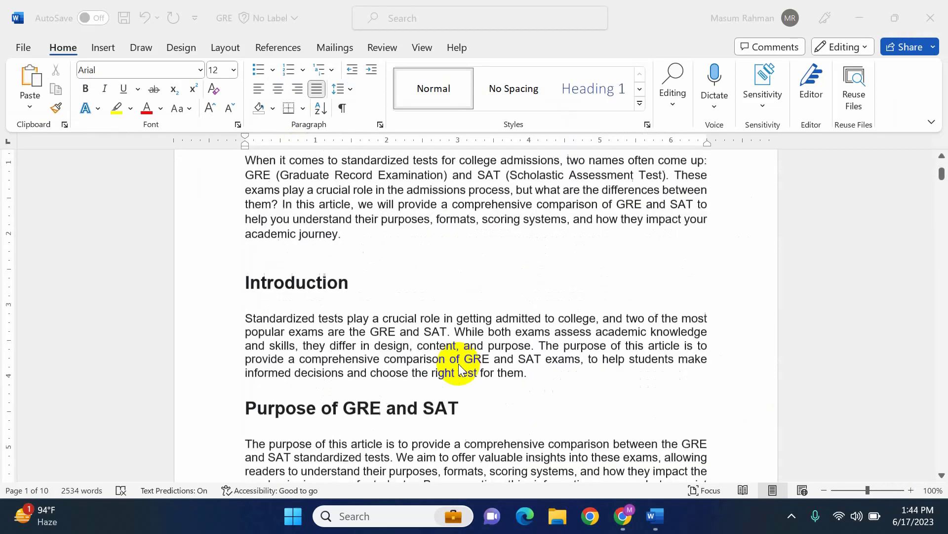
# Switch to the GRE document in Word and skim the expanded article from its introduction to the GRE and SAT format descriptions
pyautogui.scroll(1, 459, 367)
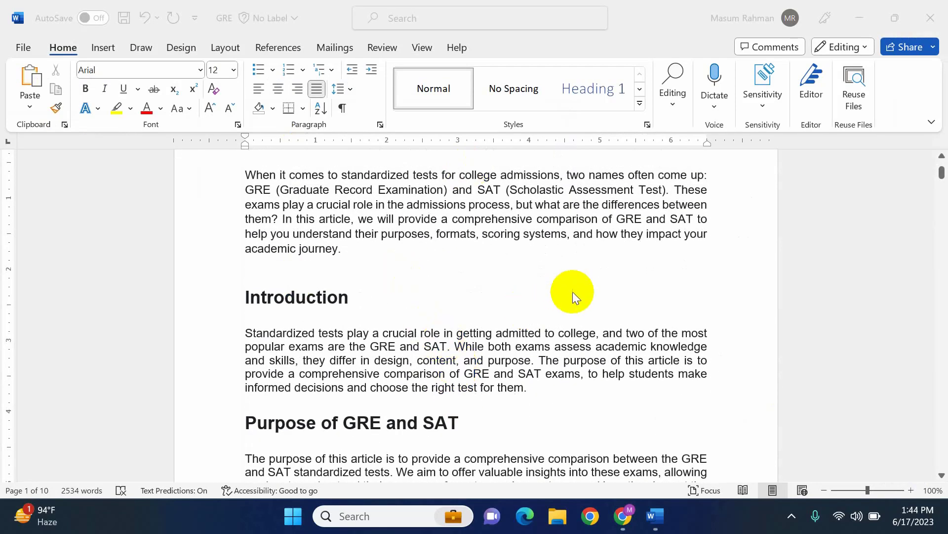
pyautogui.scroll(-5, 574, 292)
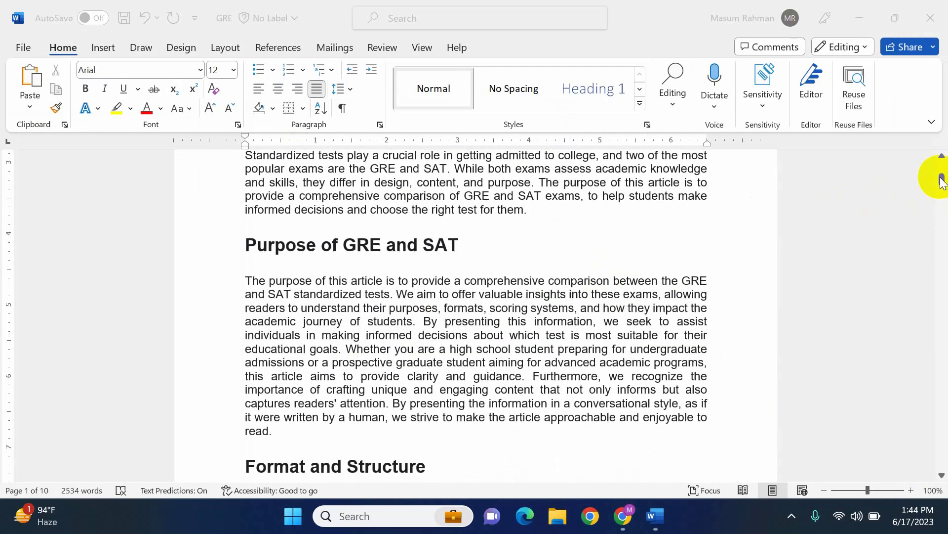
pyautogui.scroll(-10, 516, 334)
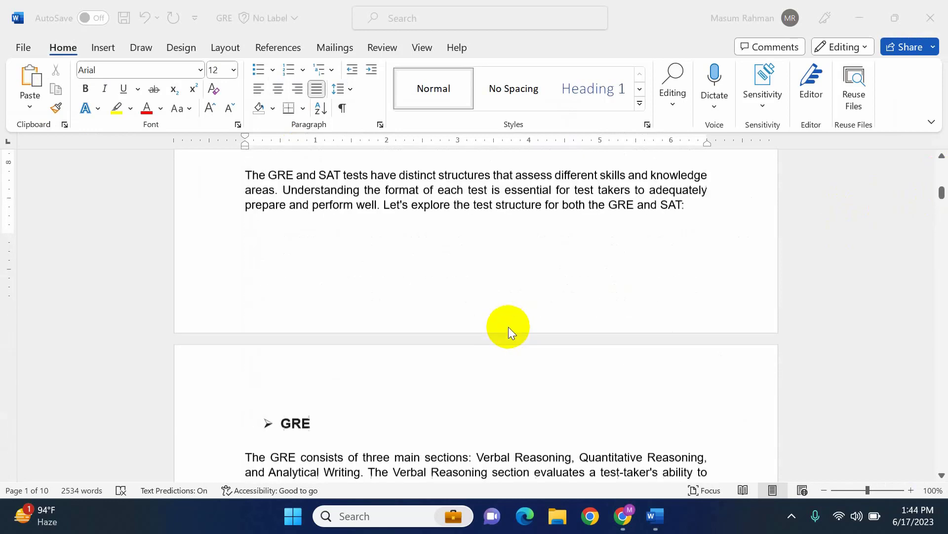
pyautogui.scroll(-4, 509, 326)
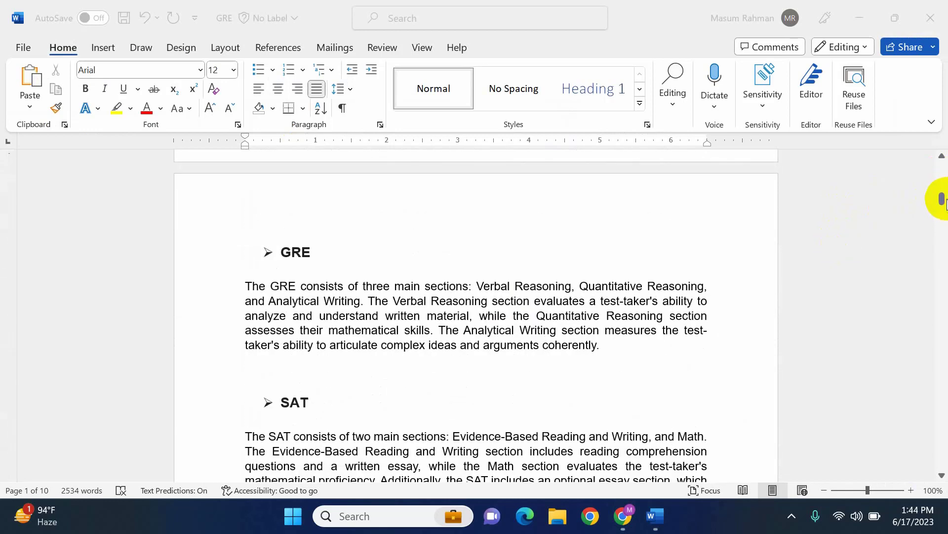
pyautogui.moveTo(942, 199); pyautogui.dragTo(940, 165)
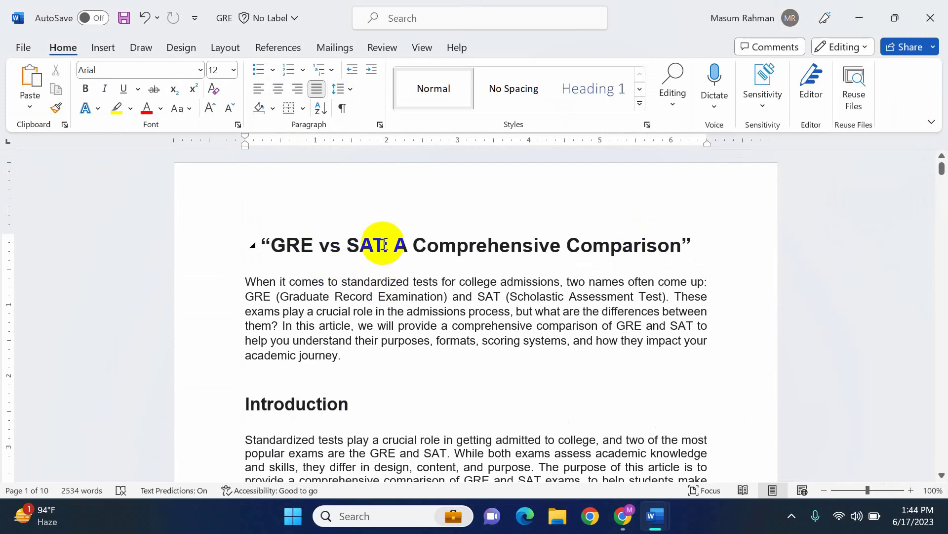
# Review the expanded article from the title through Content Covered and Scoring and Evaluation to the answered FAQs
pyautogui.scroll(-8, 296, 314)
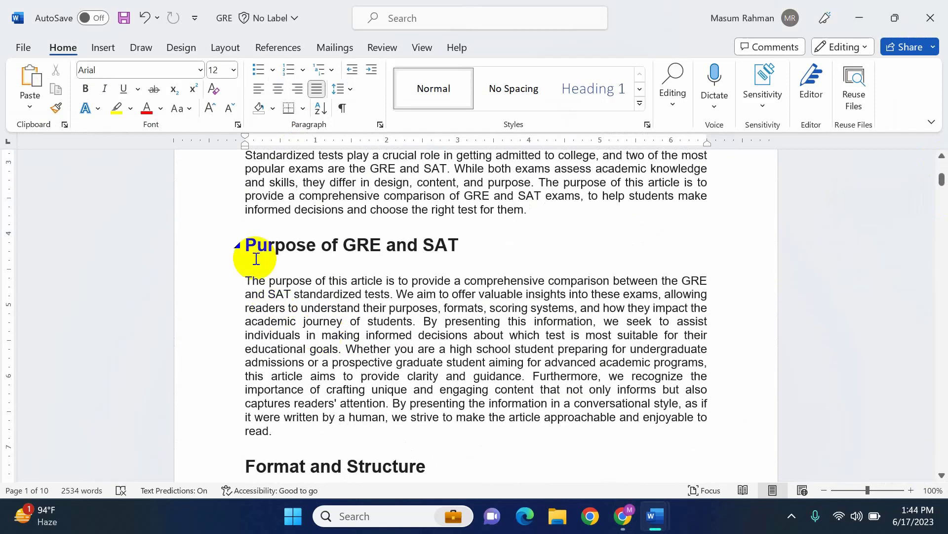
pyautogui.scroll(-12, 515, 380)
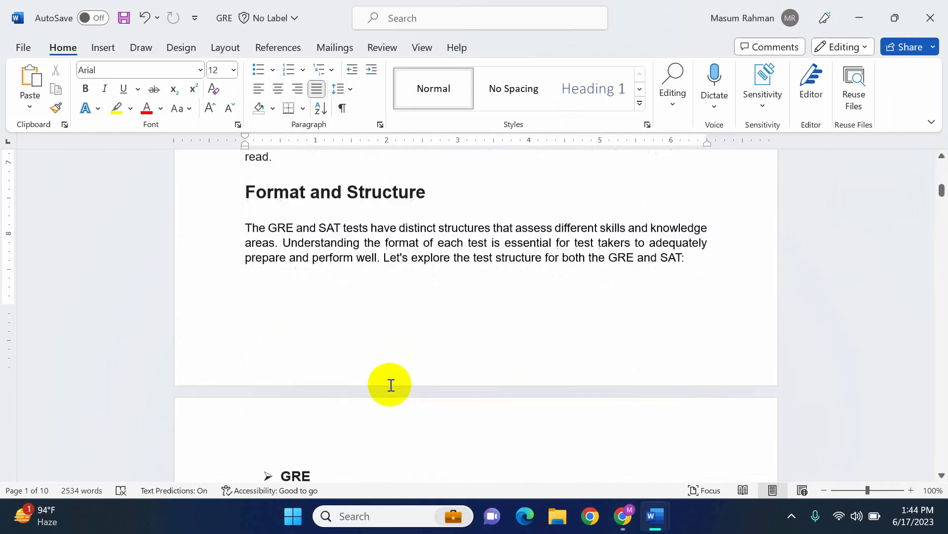
pyautogui.scroll(-10, 390, 384)
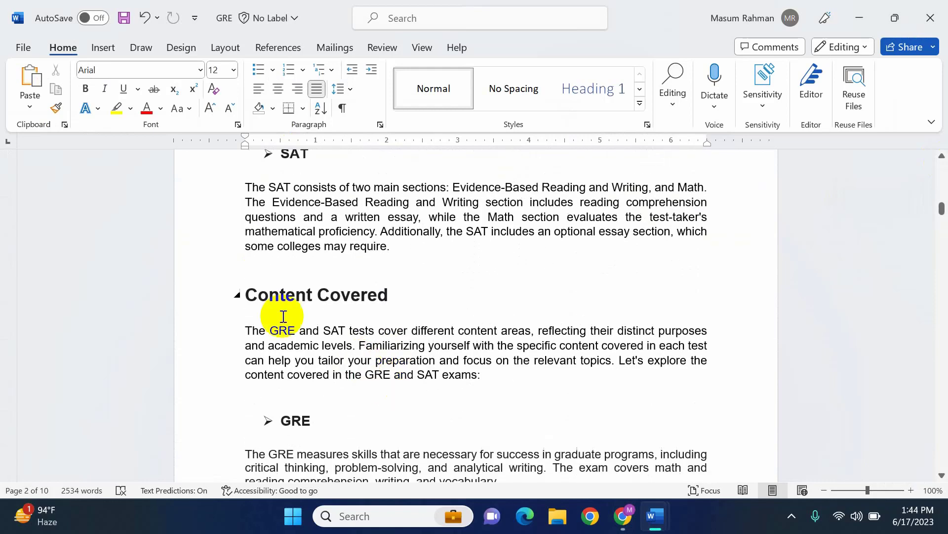
pyautogui.scroll(-15, 427, 386)
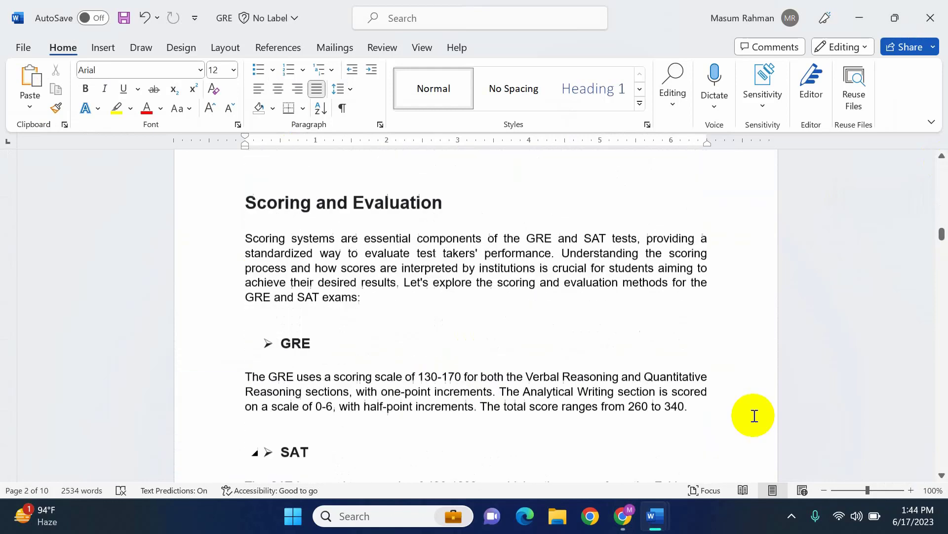
pyautogui.moveTo(942, 242); pyautogui.dragTo(931, 441)
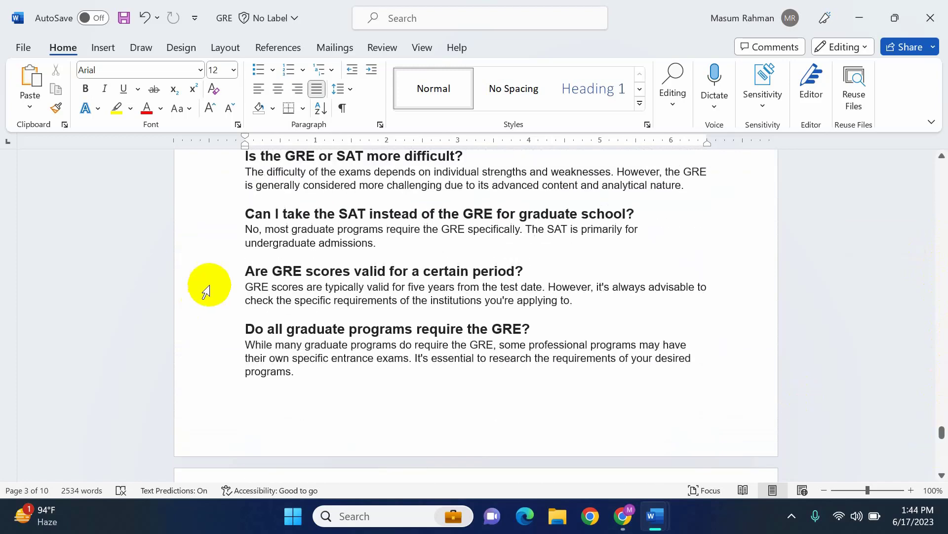
pyautogui.scroll(3, 206, 279)
pyautogui.scroll(-4, 381, 333)
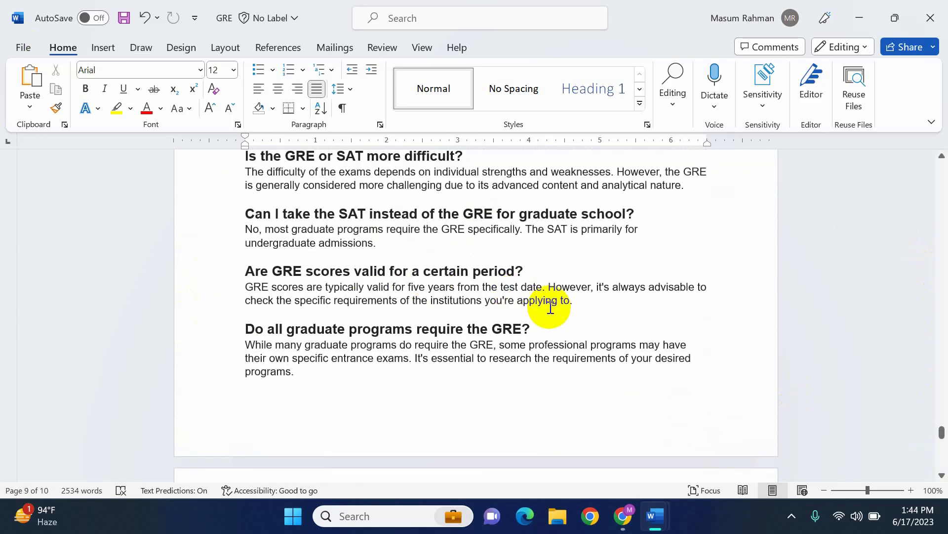
pyautogui.scroll(4, 518, 245)
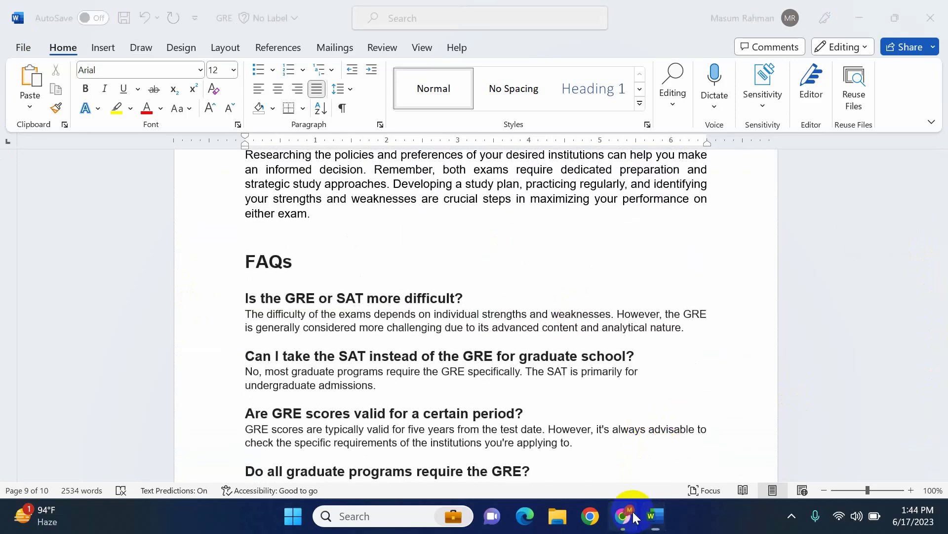
# Switch to GravityWrite in Chrome and read the Professional-tone draft from the Introduction to Key Differences Between the GRE and SAT Exams
pyautogui.click(622, 515)
pyautogui.scroll(-8, 730, 371)
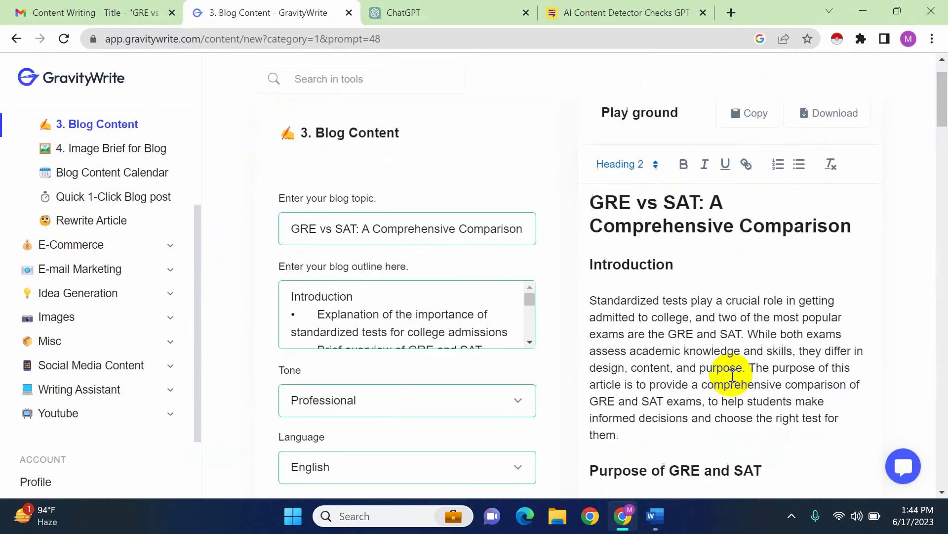
pyautogui.scroll(6, 730, 376)
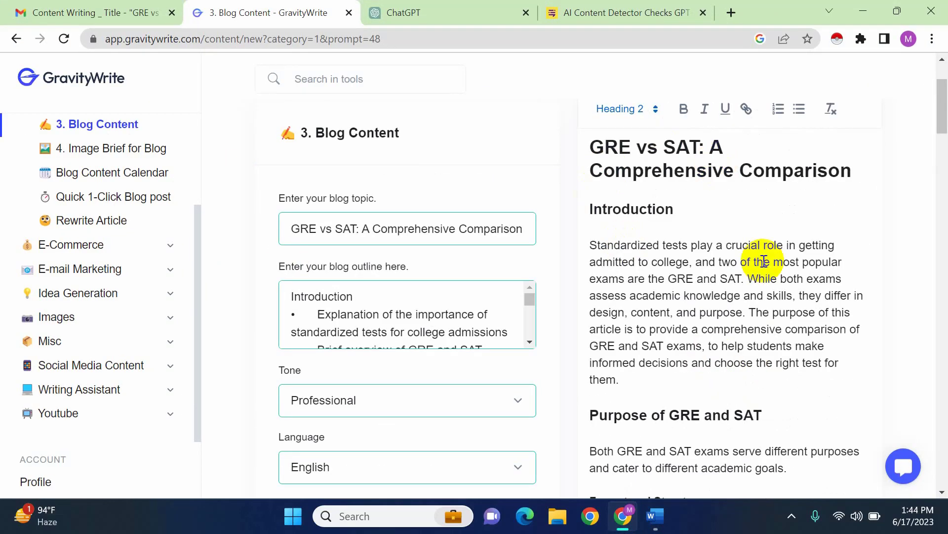
pyautogui.scroll(-15, 764, 260)
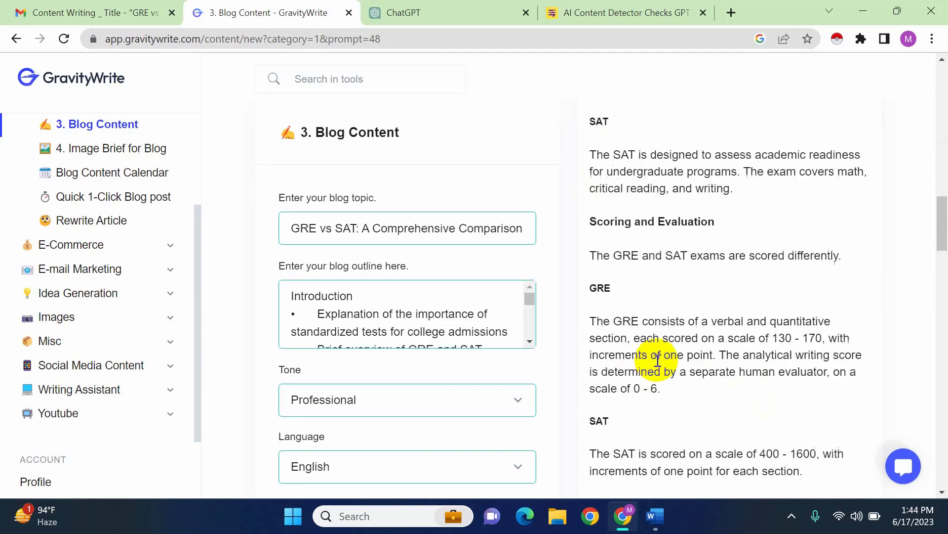
pyautogui.scroll(-13, 658, 361)
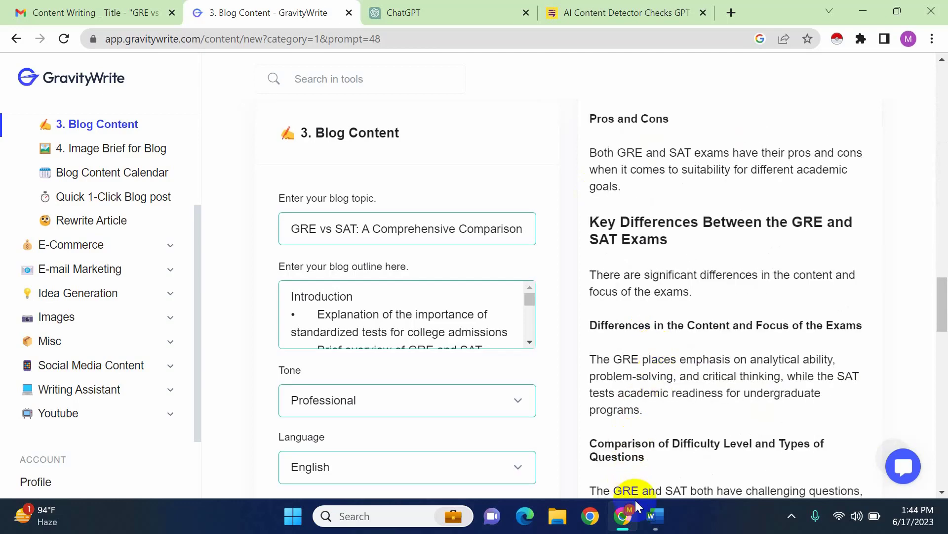
# Return to the GRE document in Word and compare its Conclusion and FAQs with the generated draft
pyautogui.moveTo(654, 527)
pyautogui.click(796, 438)
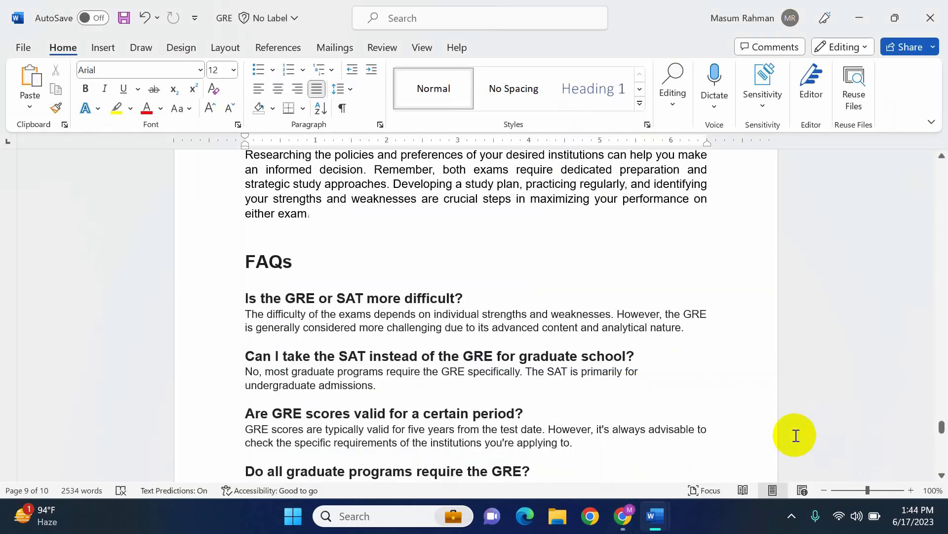
pyautogui.scroll(-2, 444, 360)
pyautogui.scroll(2, 440, 355)
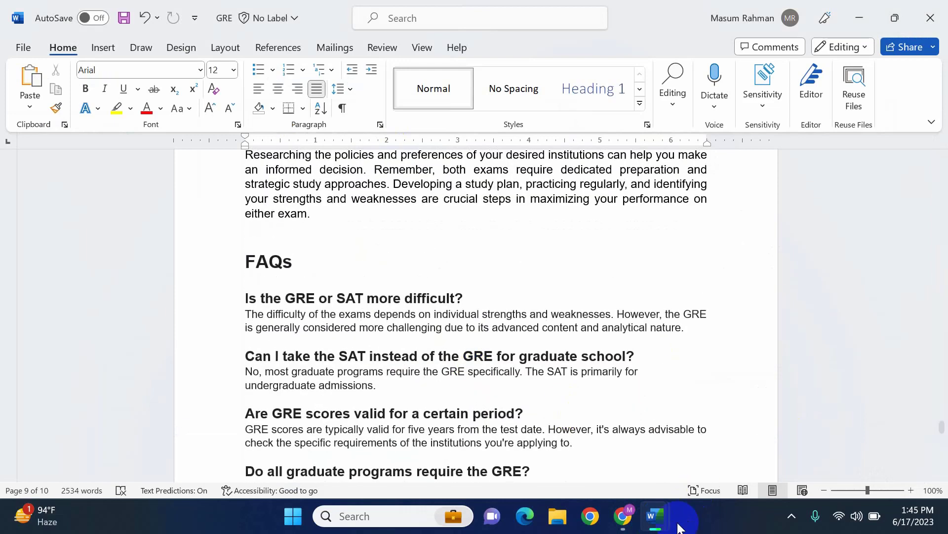
# Switch to the GRE vs SAT document and check the Preparation Strategies, Conclusion and FAQs points of the outline
pyautogui.moveTo(662, 527)
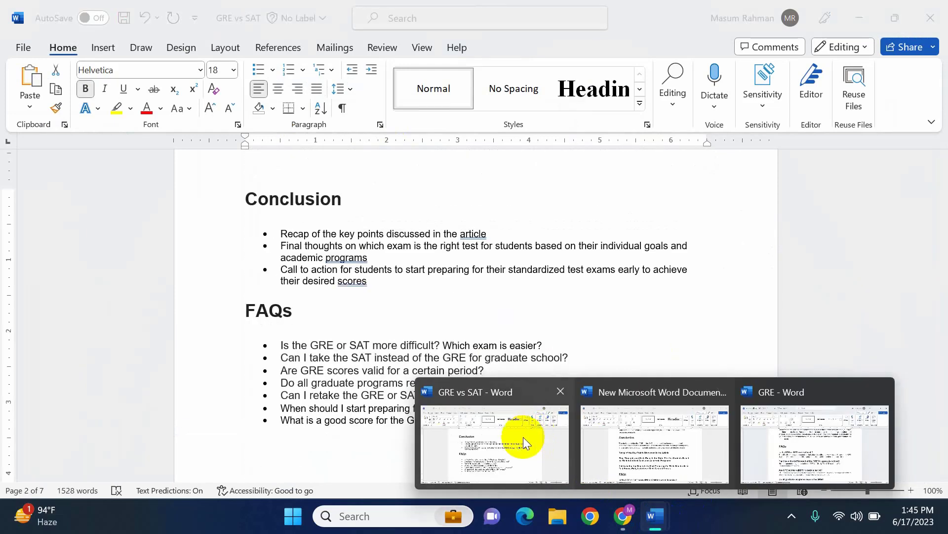
pyautogui.click(523, 437)
pyautogui.scroll(3, 451, 334)
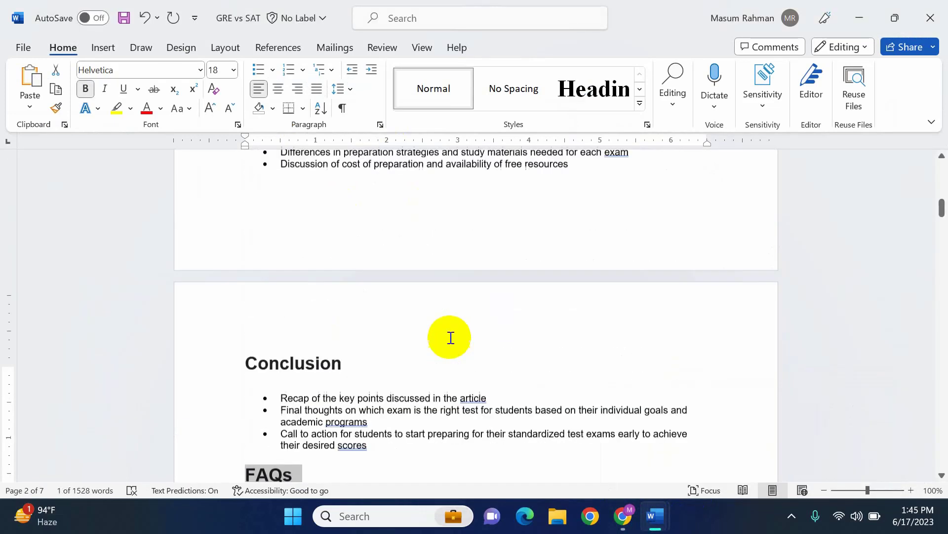
pyautogui.scroll(-4, 451, 338)
pyautogui.scroll(1, 413, 399)
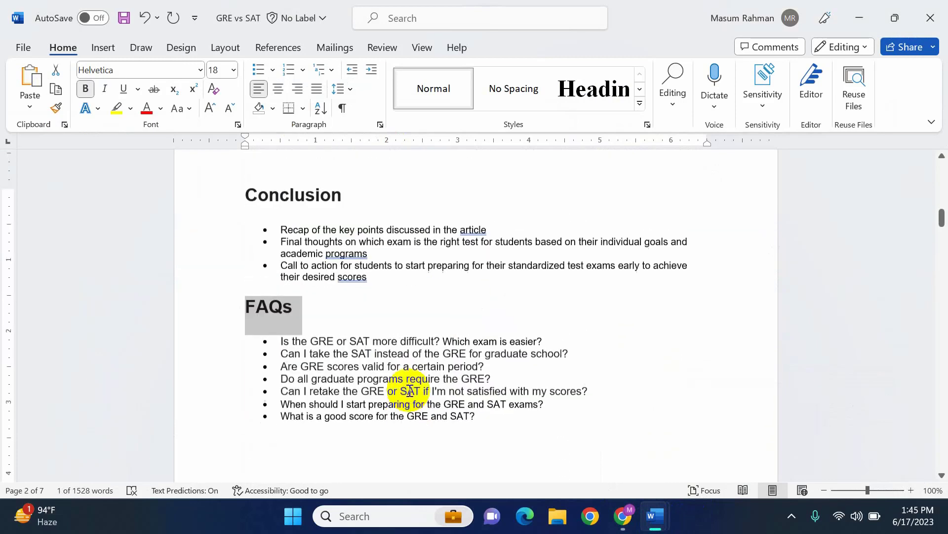
pyautogui.scroll(3, 402, 381)
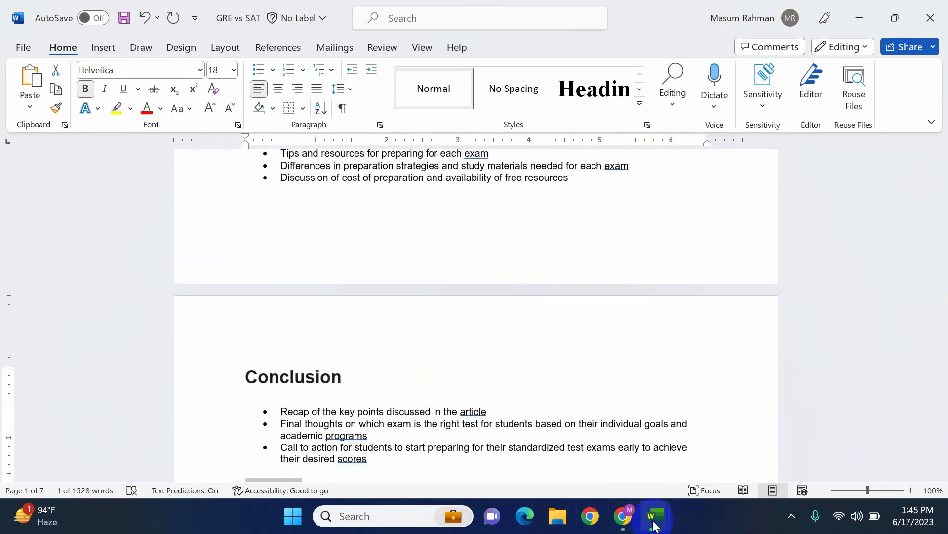
# Switch to the New Microsoft Word Document file and look through its raw draft from the Conclusion and FAQs back to the title
pyautogui.click(653, 526)
pyautogui.click(696, 434)
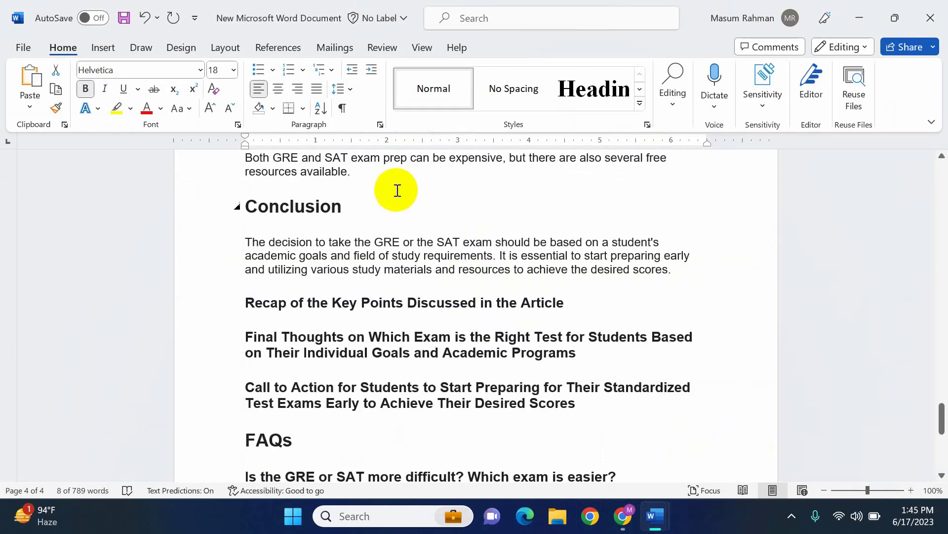
pyautogui.scroll(-3, 505, 354)
pyautogui.scroll(2, 505, 354)
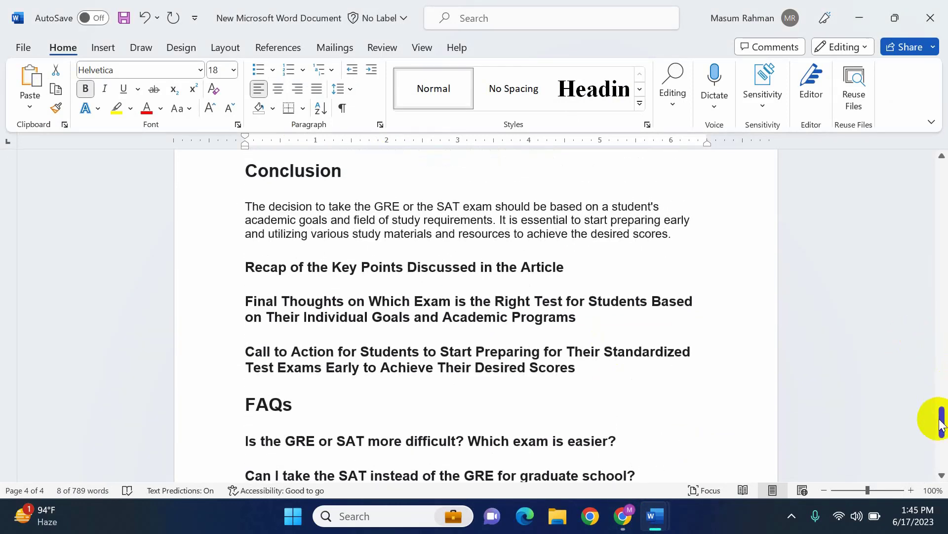
pyautogui.moveTo(941, 424); pyautogui.dragTo(941, 181)
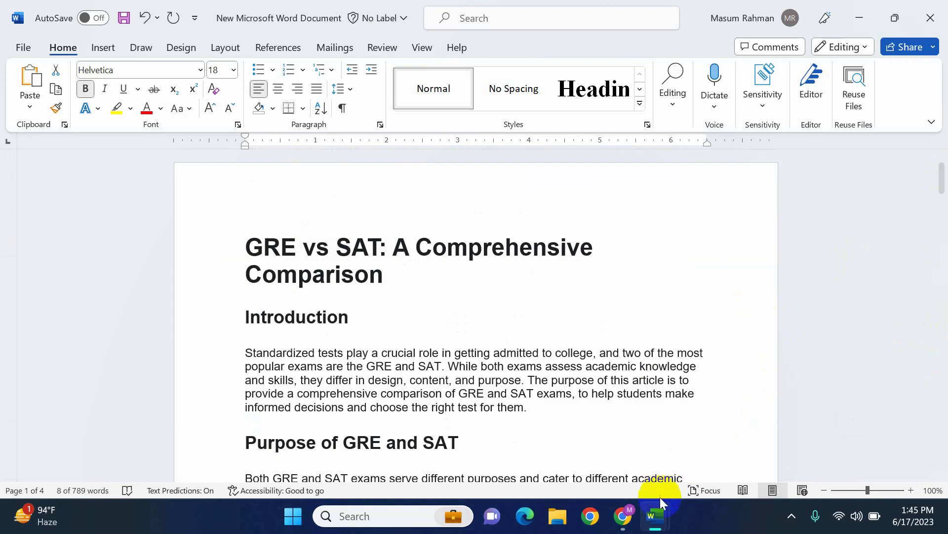
# Switch back to the GRE document and examine how the FAQ questions are answered
pyautogui.click(655, 516)
pyautogui.click(811, 465)
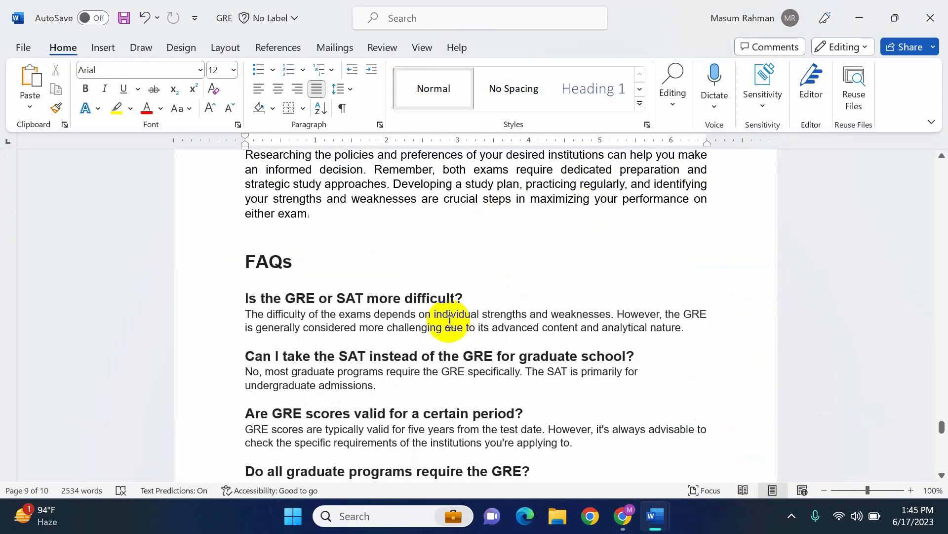
pyautogui.scroll(-1, 450, 322)
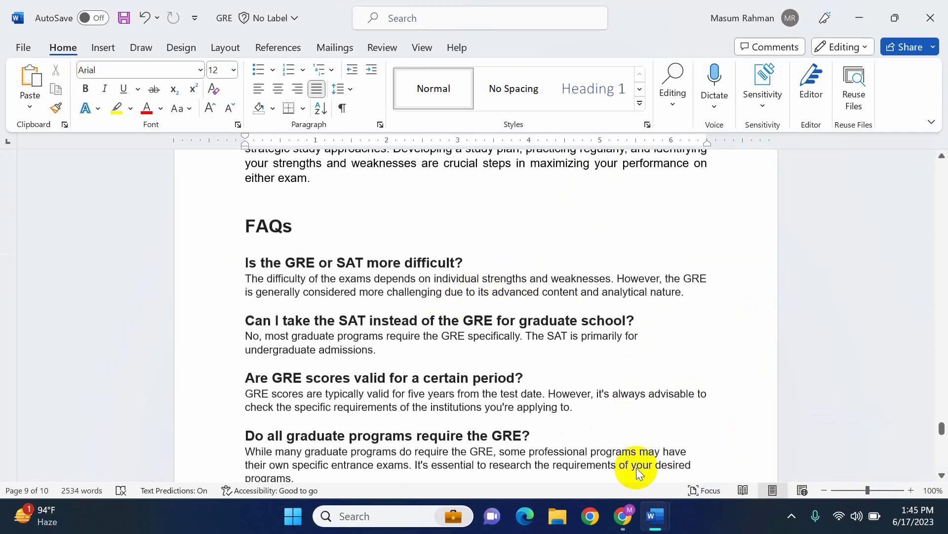
# Switch to Chrome, look at the ChatGPT start page, and return to the GravityWrite blog content
pyautogui.click(622, 526)
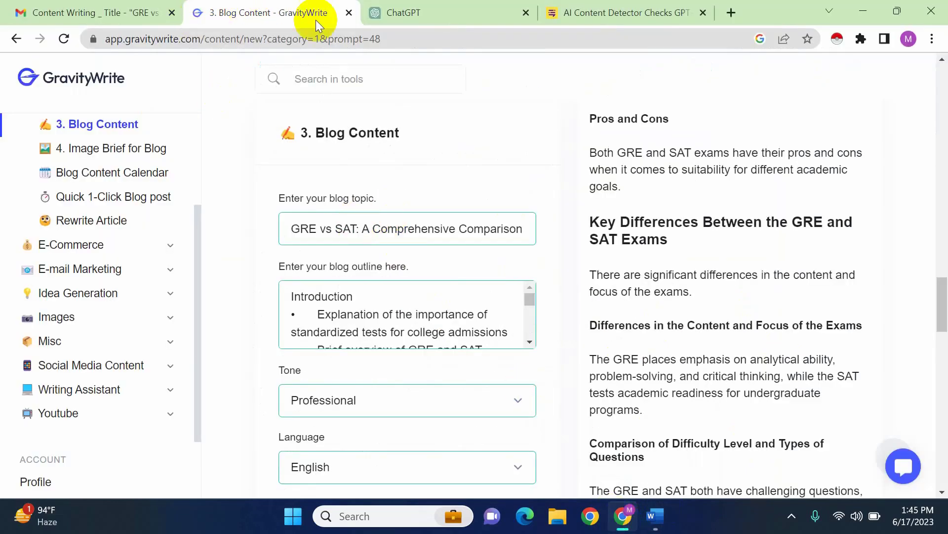
pyautogui.click(402, 12)
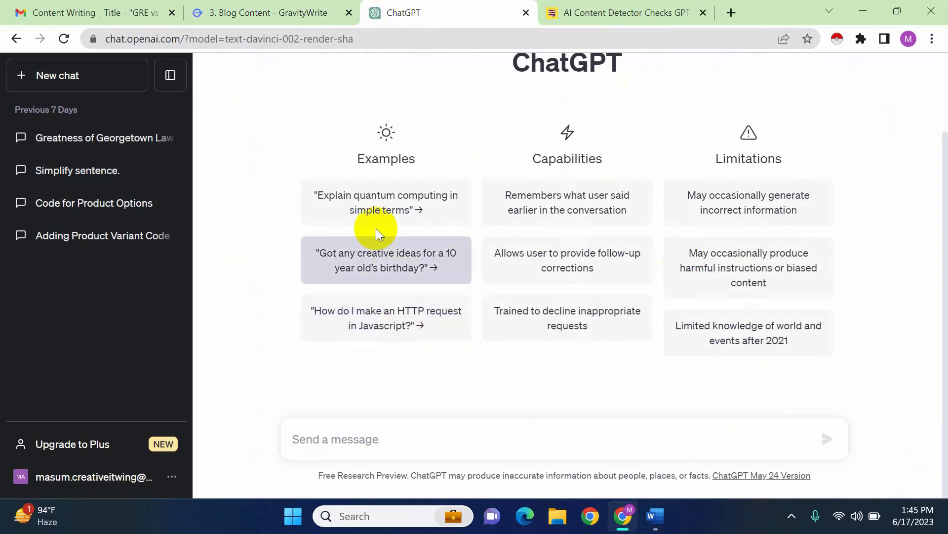
pyautogui.click(327, 6)
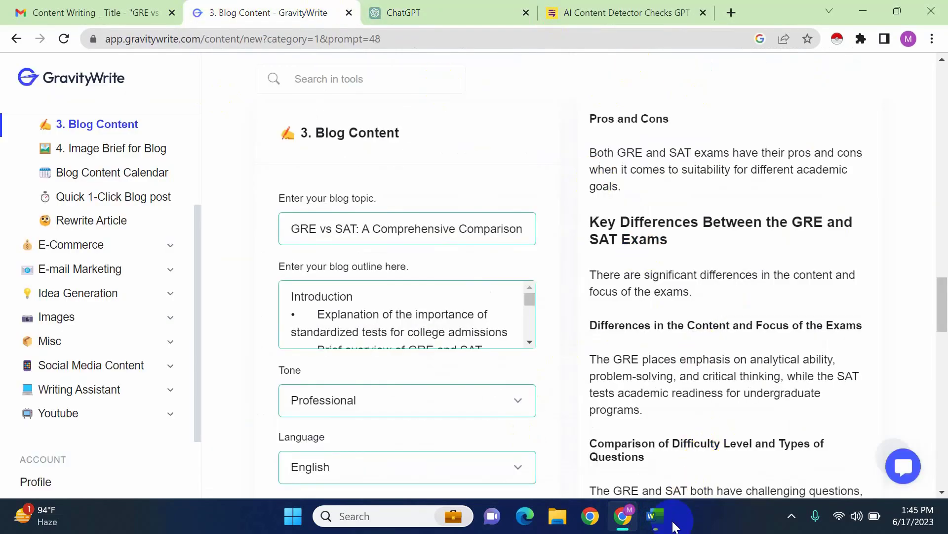
# Reopen the GRE document in Word and review its FAQs, then the article from the title through Format and Structure
pyautogui.moveTo(675, 527)
pyautogui.click(795, 465)
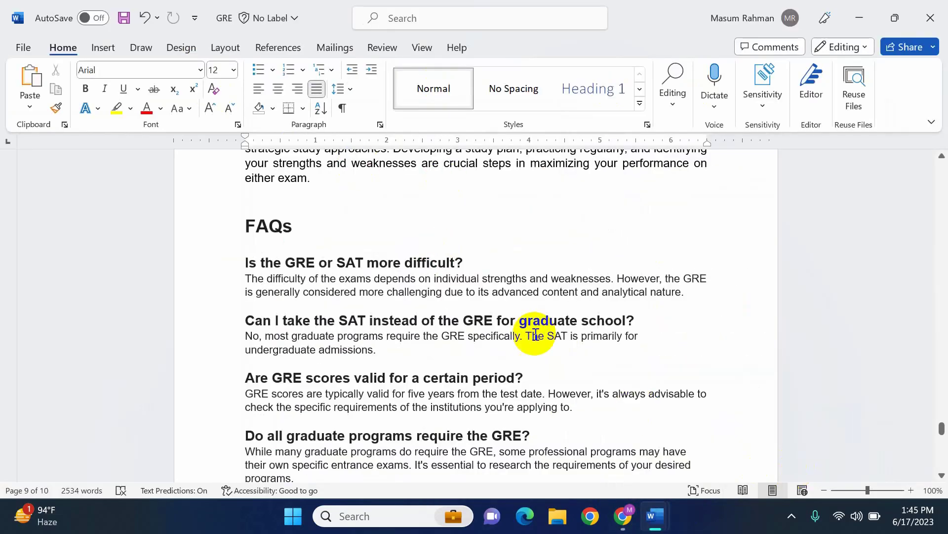
pyautogui.scroll(-3, 535, 334)
pyautogui.scroll(2, 535, 333)
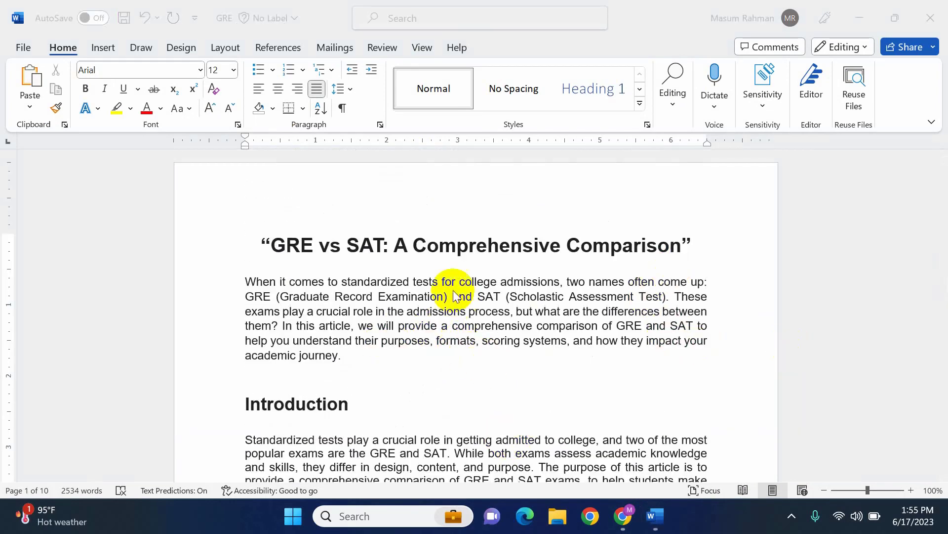
pyautogui.scroll(-6, 529, 364)
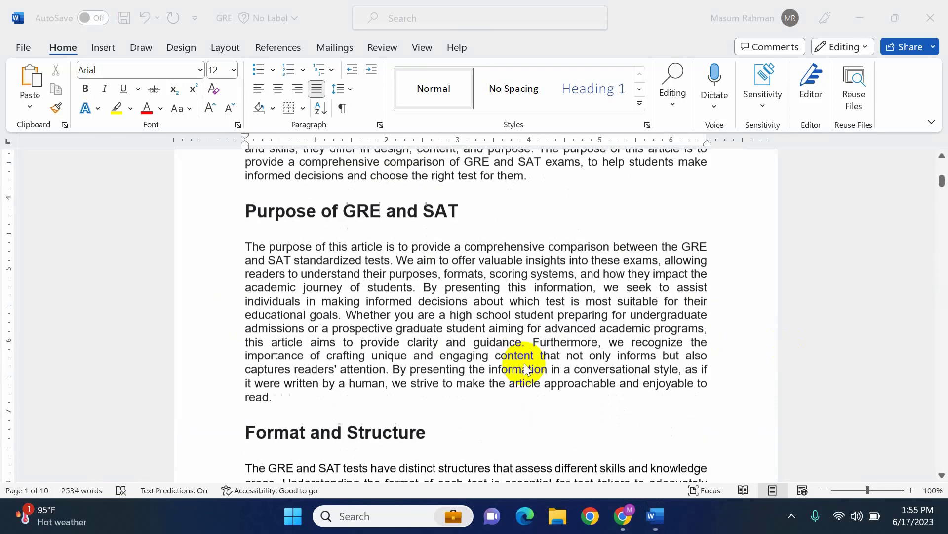
pyautogui.scroll(-8, 357, 287)
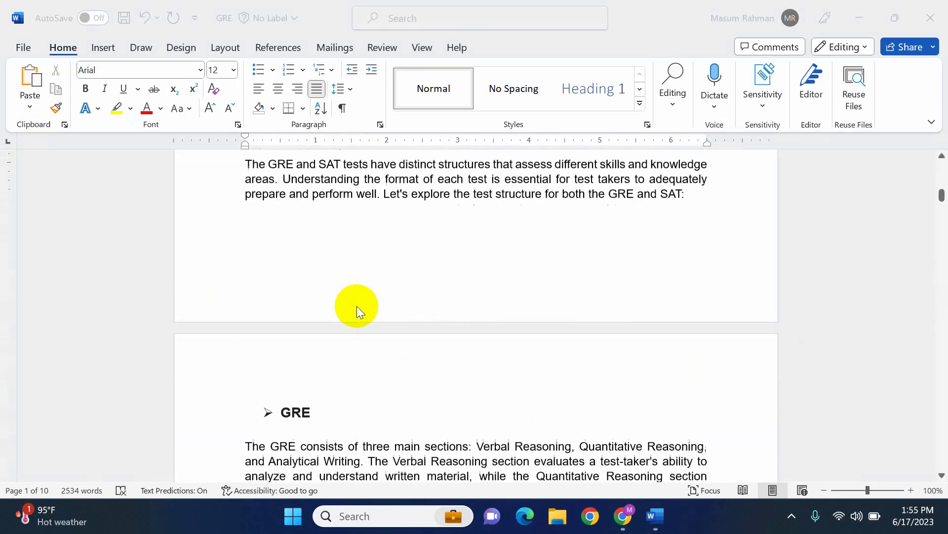
# Review the Introduction through Format and Structure sections of the GRE article, and switch to the New Microsoft Word Document draft
pyautogui.scroll(-2, 356, 305)
pyautogui.scroll(9, 356, 304)
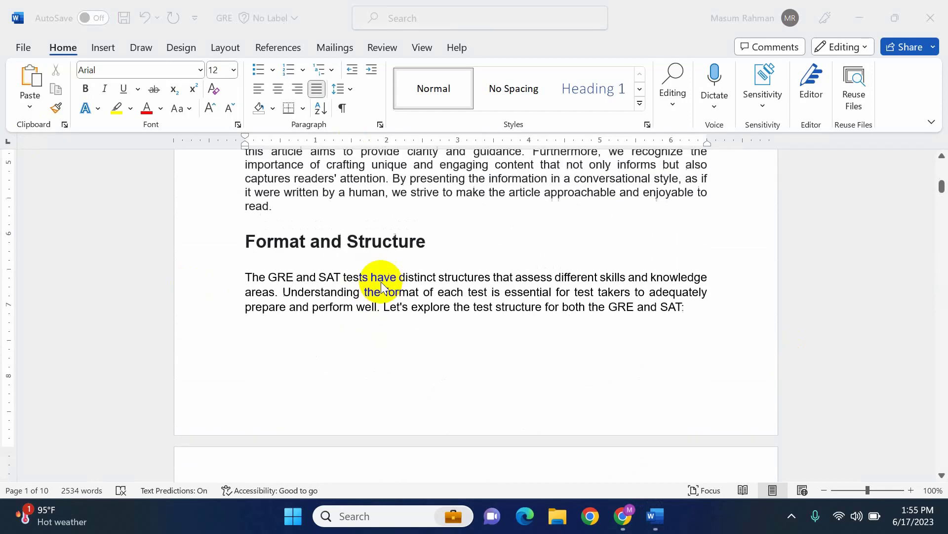
pyautogui.scroll(2, 381, 282)
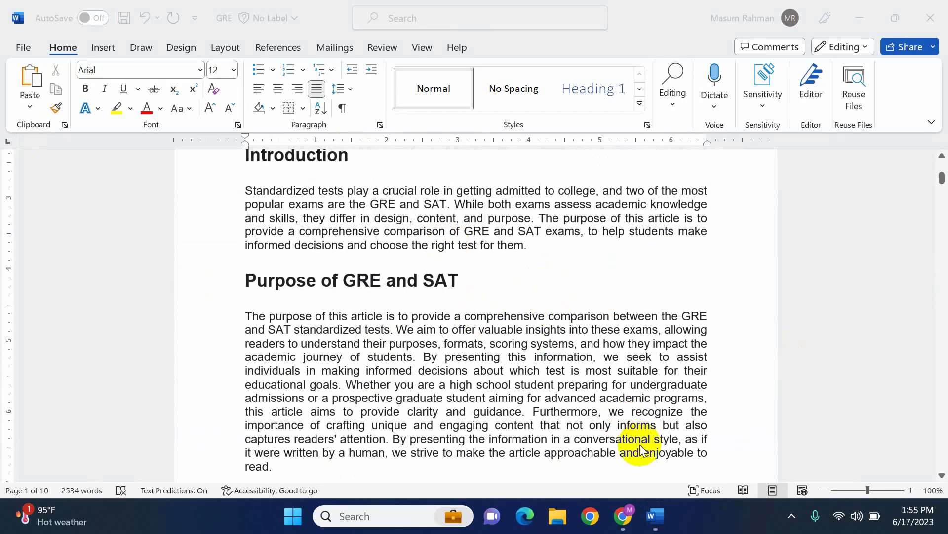
pyautogui.moveTo(657, 520)
pyautogui.click(660, 456)
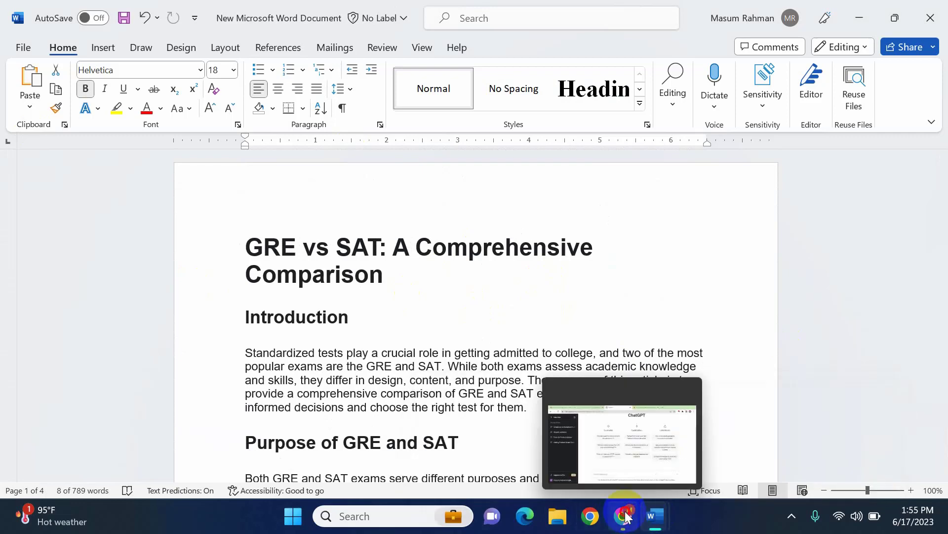
# Switch to Chrome and look over the GravityWrite blog content and the ChatGPT start page
pyautogui.click(623, 430)
pyautogui.click(232, 7)
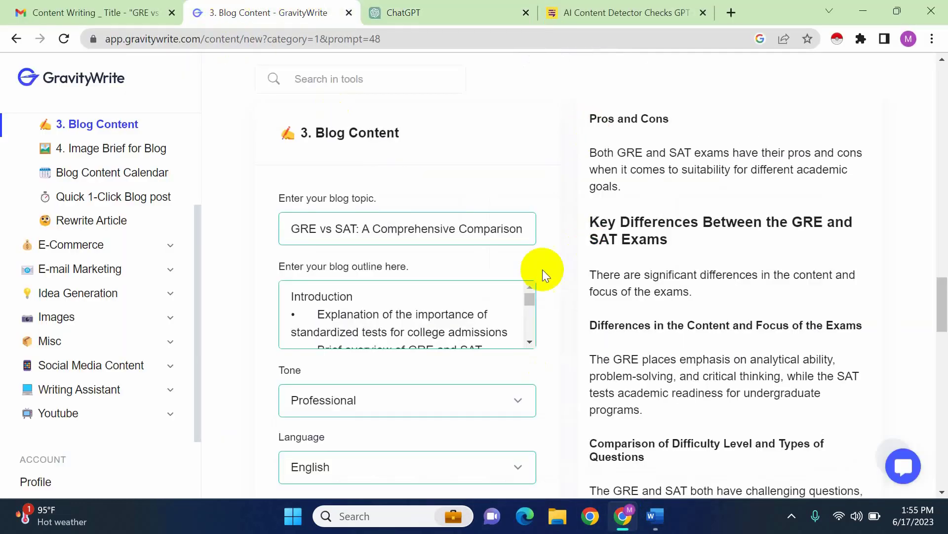
pyautogui.scroll(-7, 740, 342)
pyautogui.scroll(7, 731, 338)
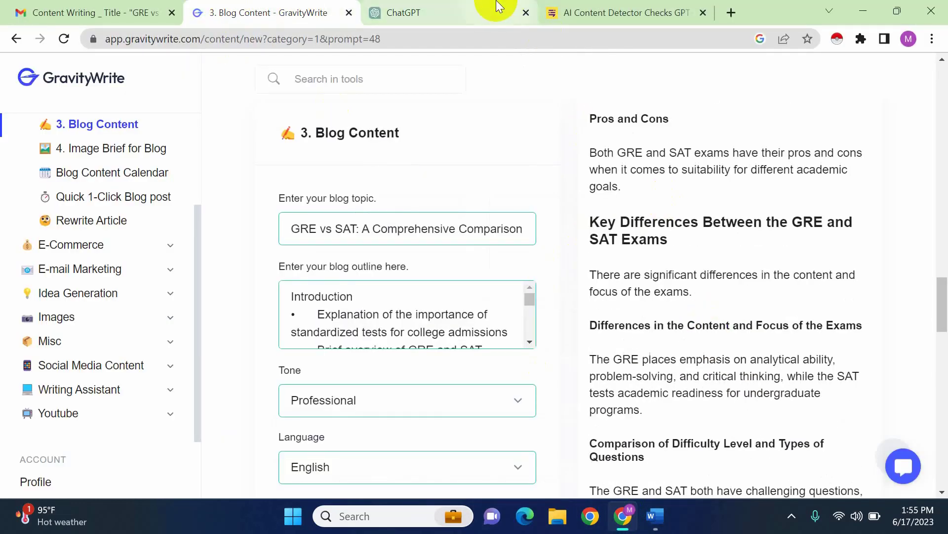
pyautogui.click(498, 9)
pyautogui.click(470, 439)
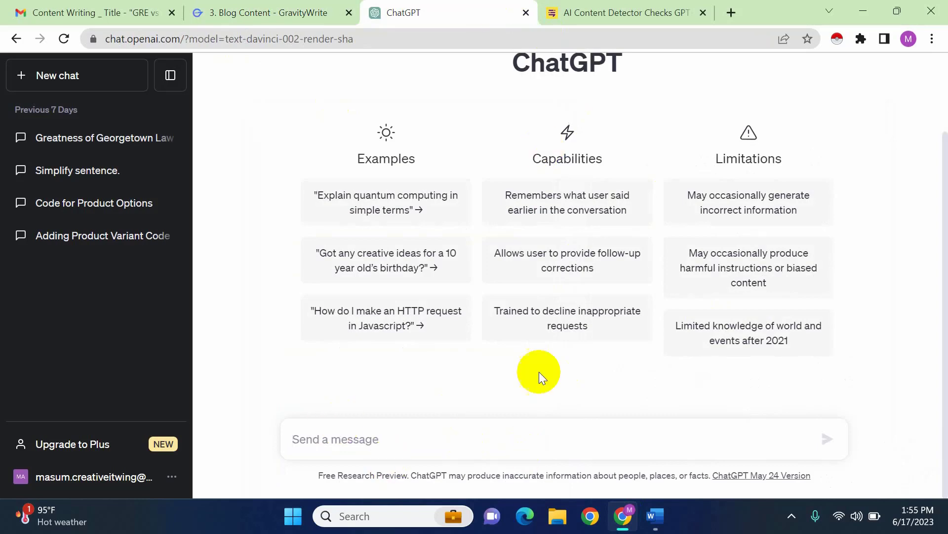
# Reopen the GRE document in Word and read on from the Purpose section through Format and Structure
pyautogui.moveTo(653, 518)
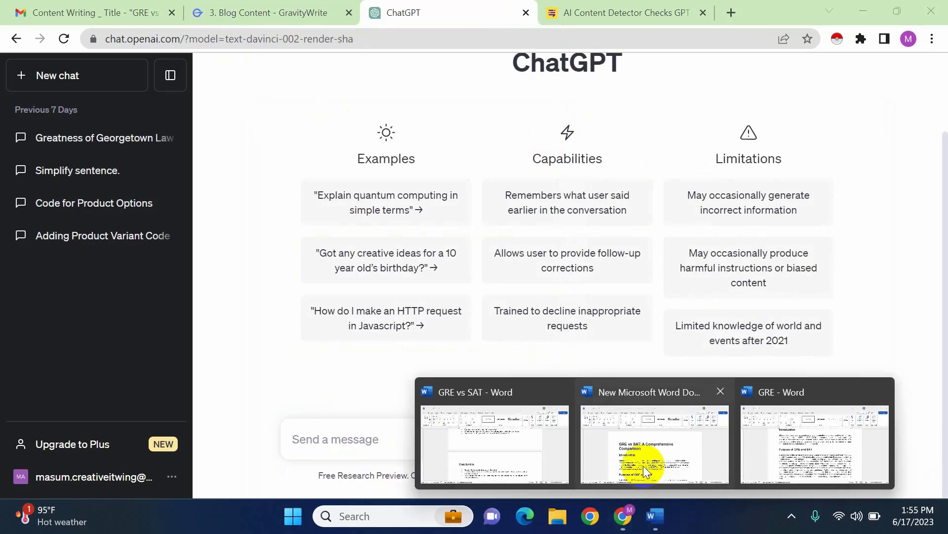
pyautogui.click(748, 442)
pyautogui.scroll(-5, 449, 388)
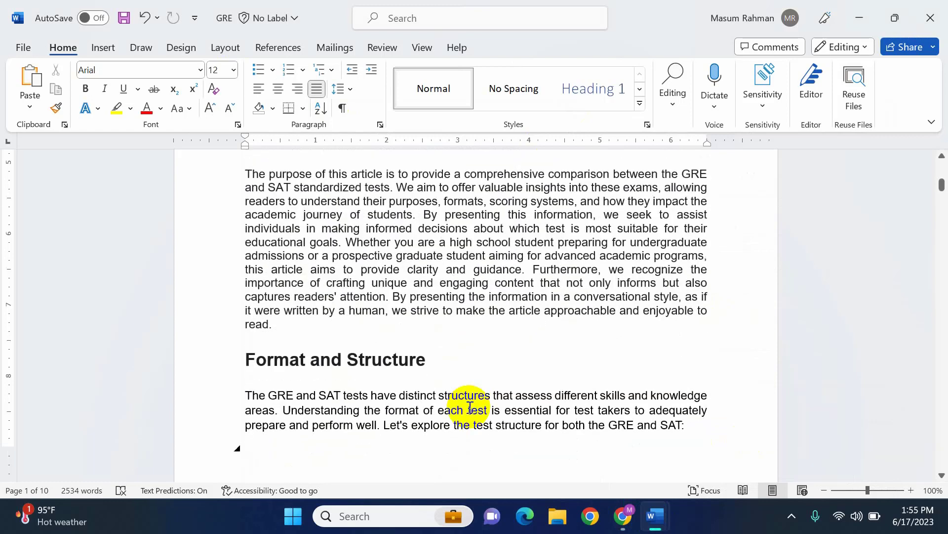
pyautogui.scroll(-4, 474, 346)
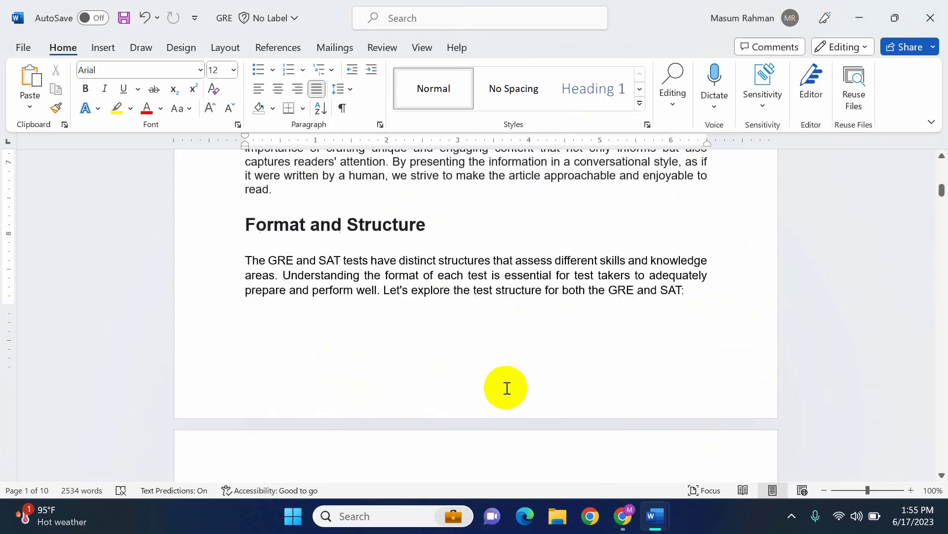
# Switch to Chrome and review the Gmail content brief, including its reference links, keywords, outline and FAQs
pyautogui.click(624, 516)
pyautogui.click(87, 6)
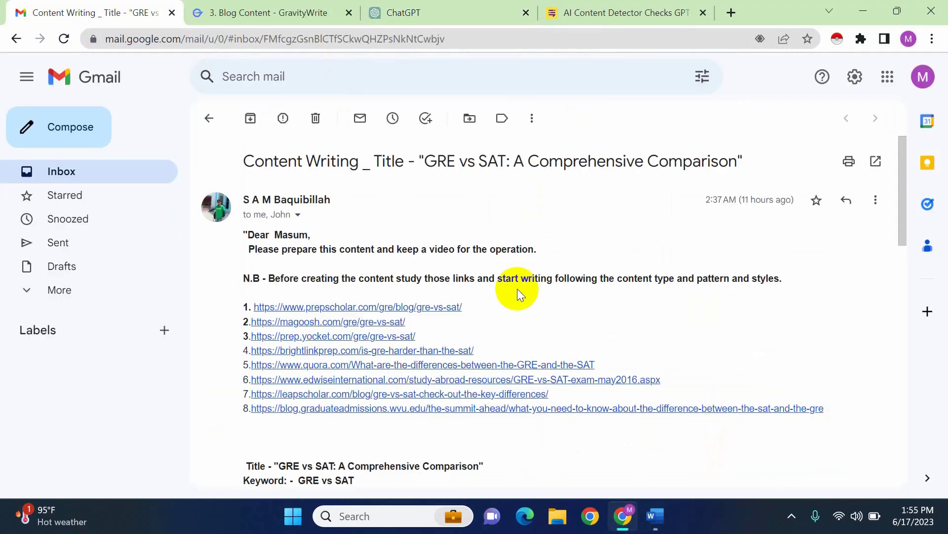
pyautogui.scroll(-8, 445, 381)
pyautogui.scroll(3, 297, 277)
pyautogui.scroll(3, 340, 331)
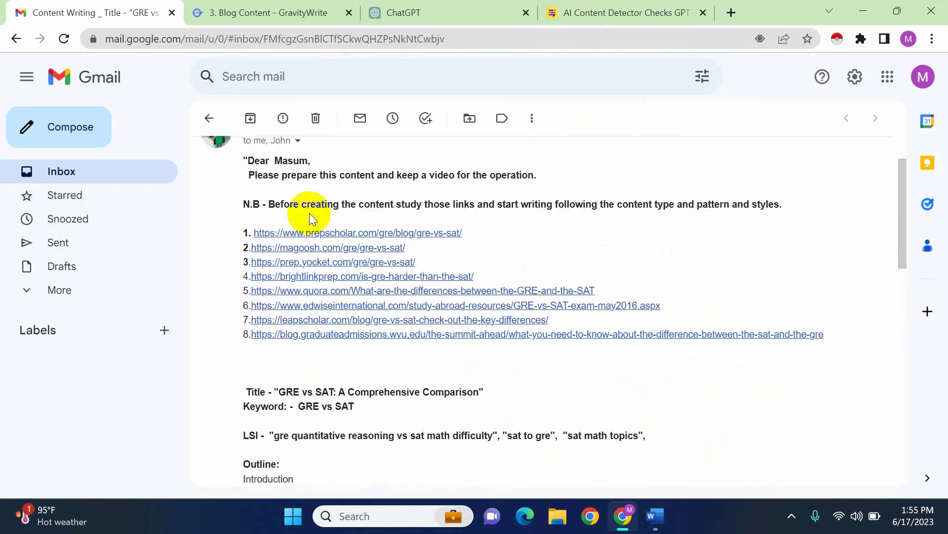
pyautogui.scroll(-6, 440, 348)
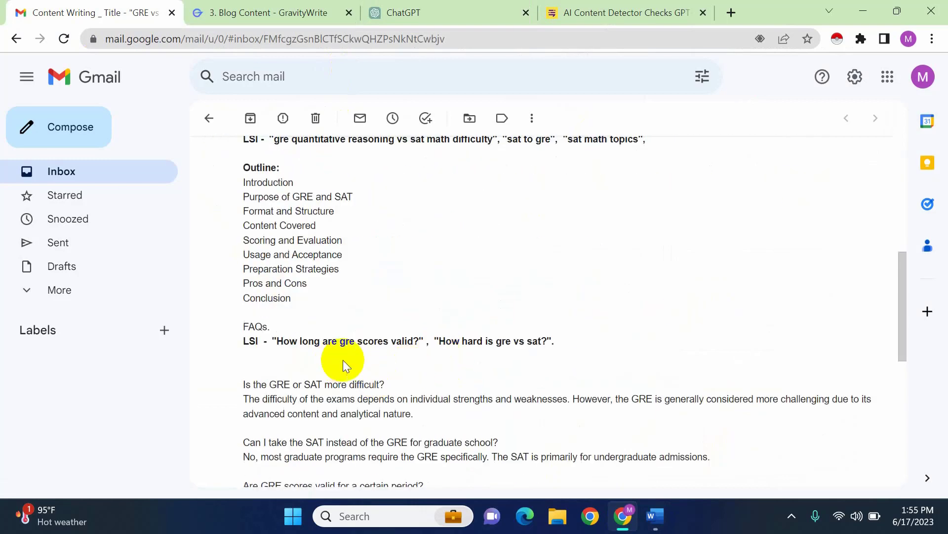
pyautogui.scroll(-3, 343, 360)
pyautogui.scroll(3, 284, 224)
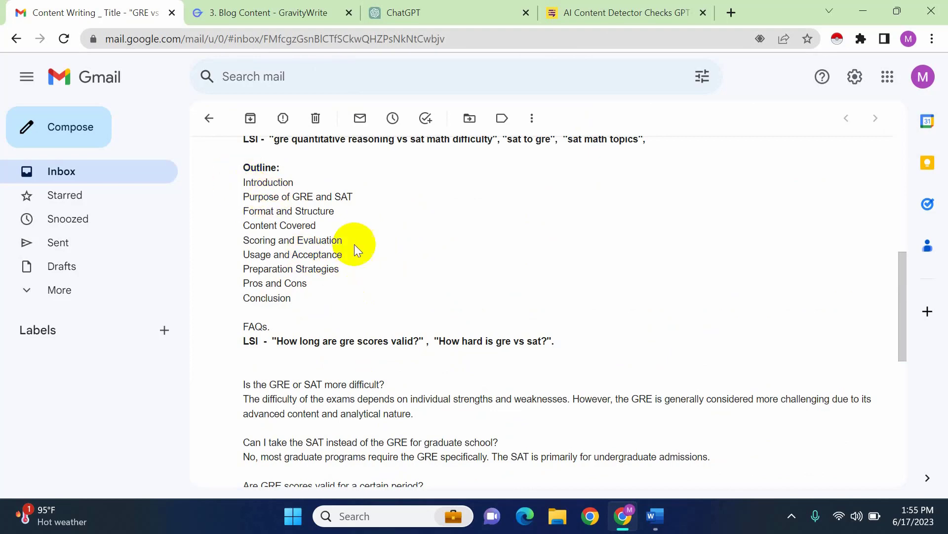
# Return to the GRE document in Word and examine its sections through Scoring and Evaluation, then the title and Introduction
pyautogui.moveTo(650, 523)
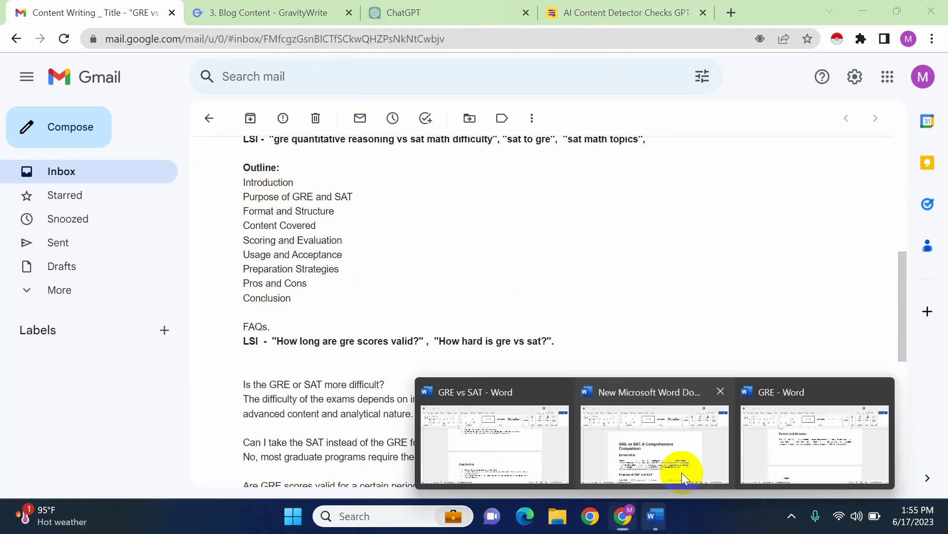
pyautogui.click(758, 443)
pyautogui.scroll(-10, 463, 355)
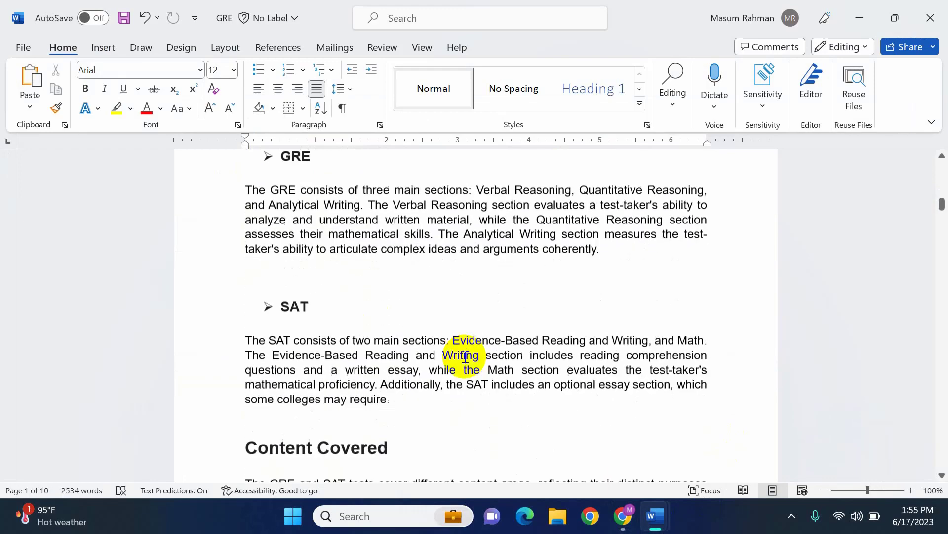
pyautogui.scroll(-8, 465, 357)
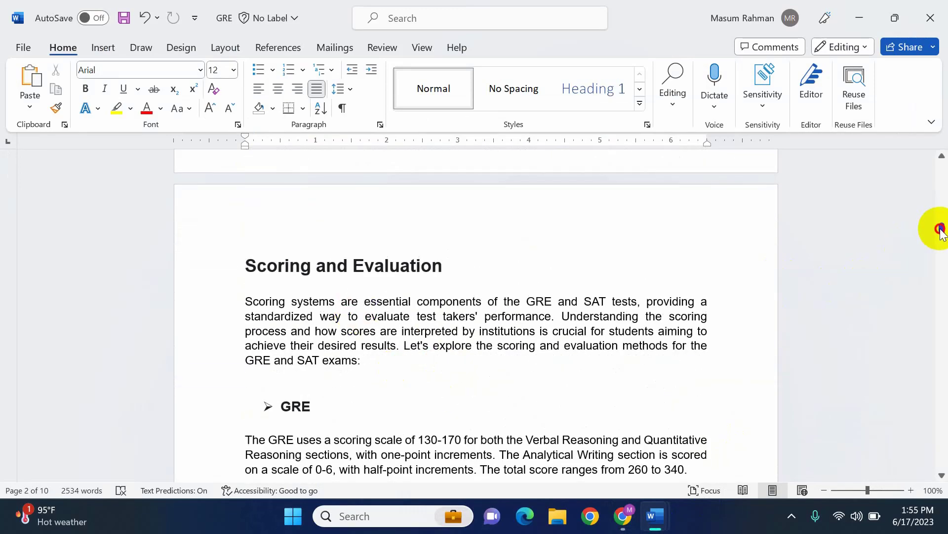
pyautogui.moveTo(940, 229); pyautogui.dragTo(938, 148)
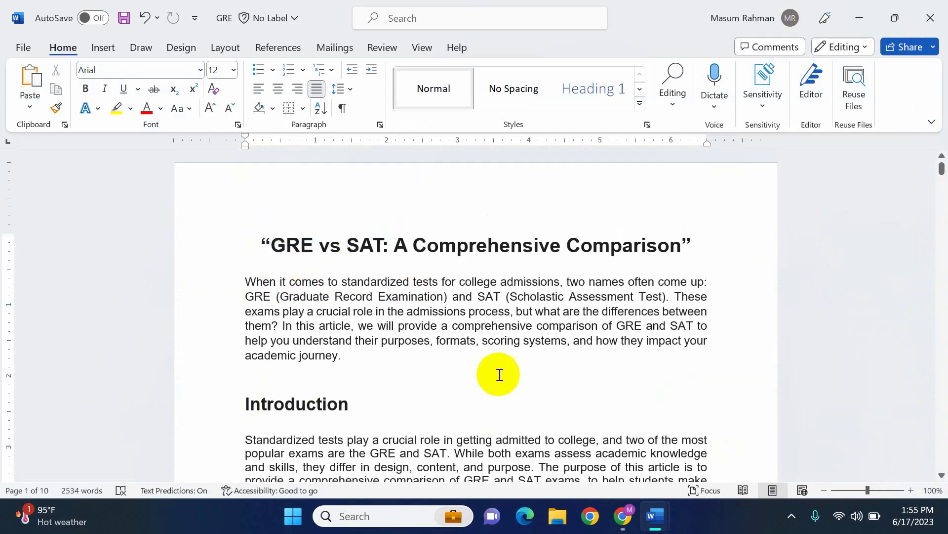
pyautogui.scroll(-5, 499, 375)
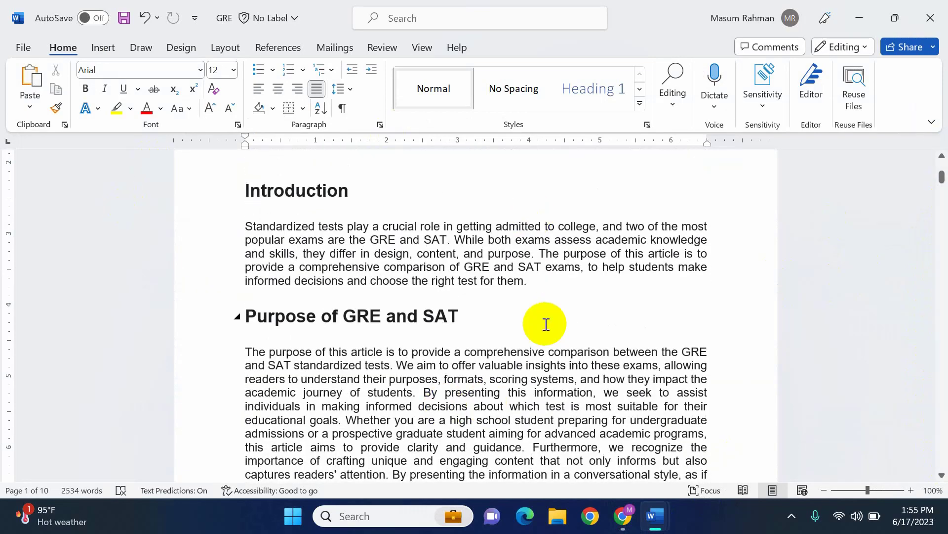
pyautogui.scroll(5, 546, 324)
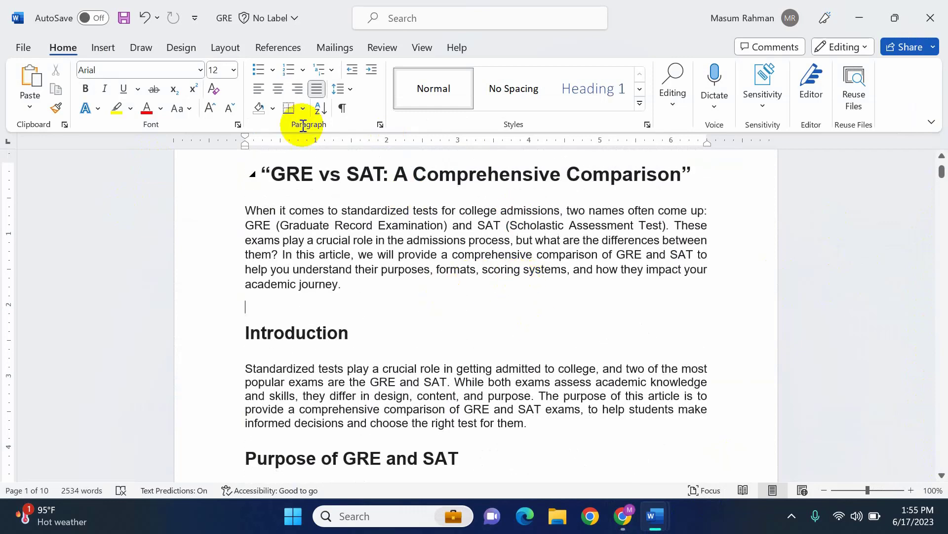
pyautogui.scroll(2, 525, 265)
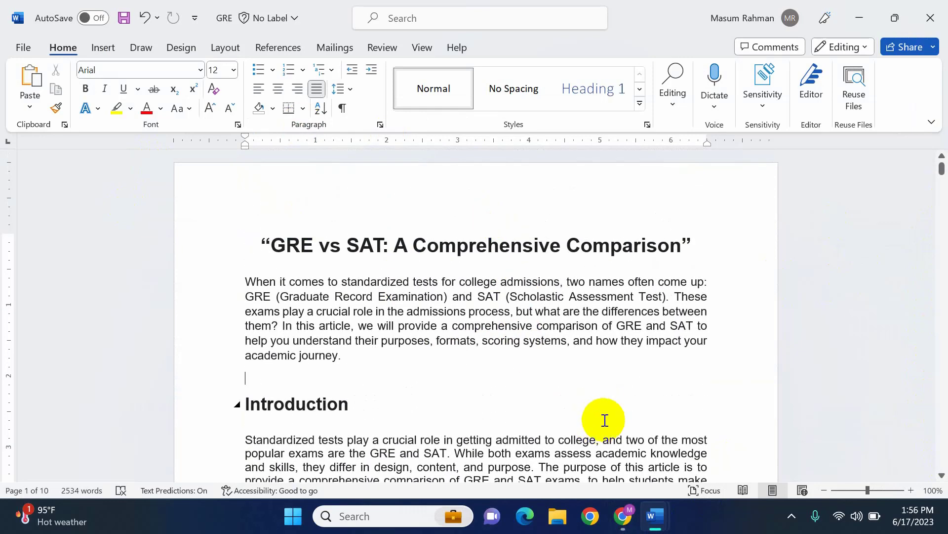
# Look at the New Microsoft Word Document draft and compare it with the title, Introduction and Purpose section of the GRE document
pyautogui.moveTo(668, 510)
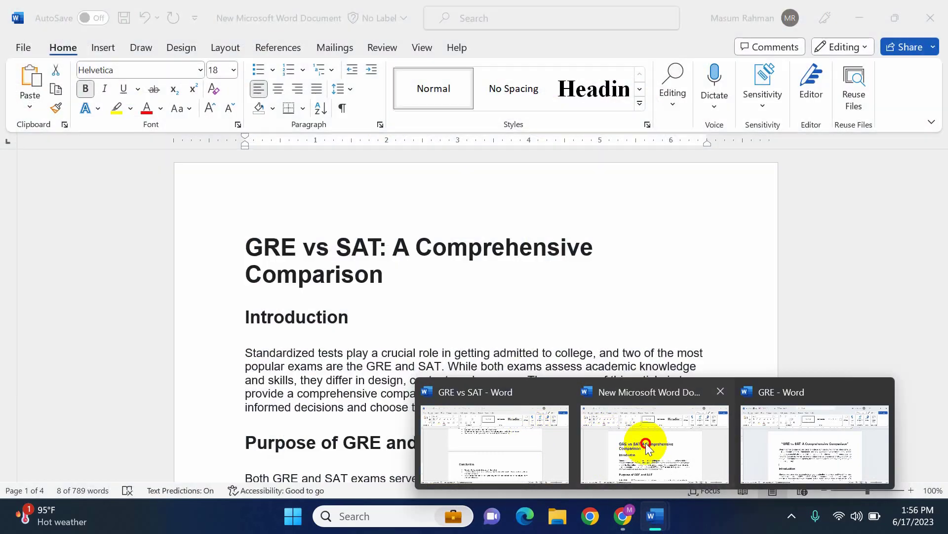
pyautogui.click(647, 445)
pyautogui.moveTo(655, 514)
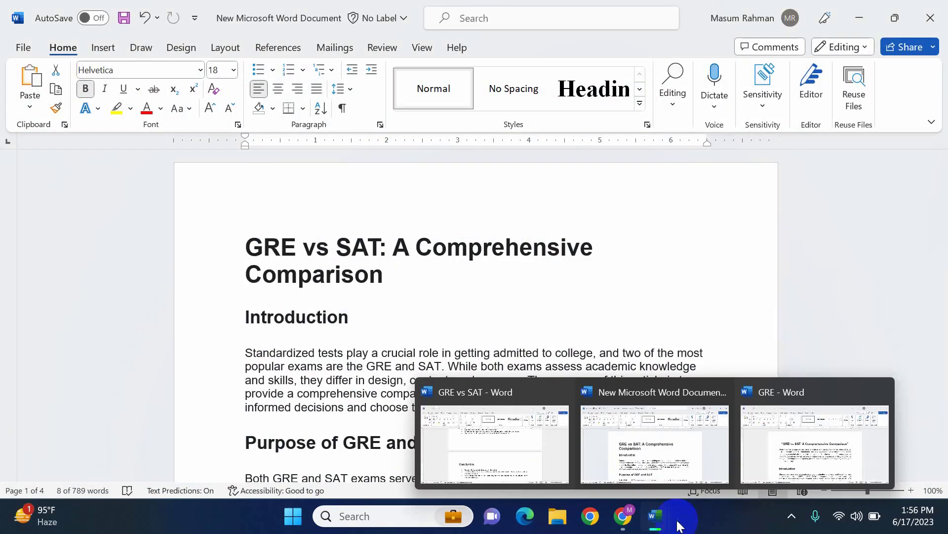
pyautogui.click(775, 457)
pyautogui.scroll(-5, 529, 373)
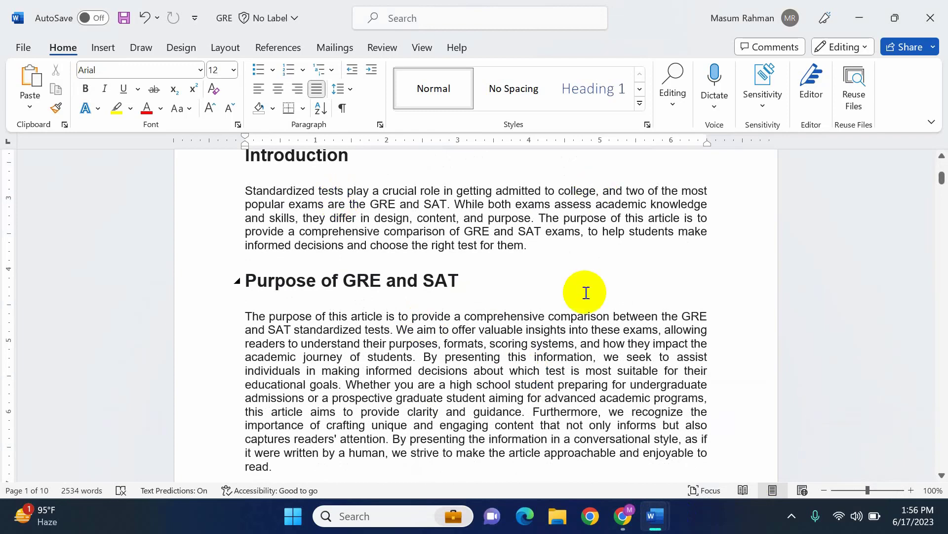
pyautogui.scroll(4, 328, 237)
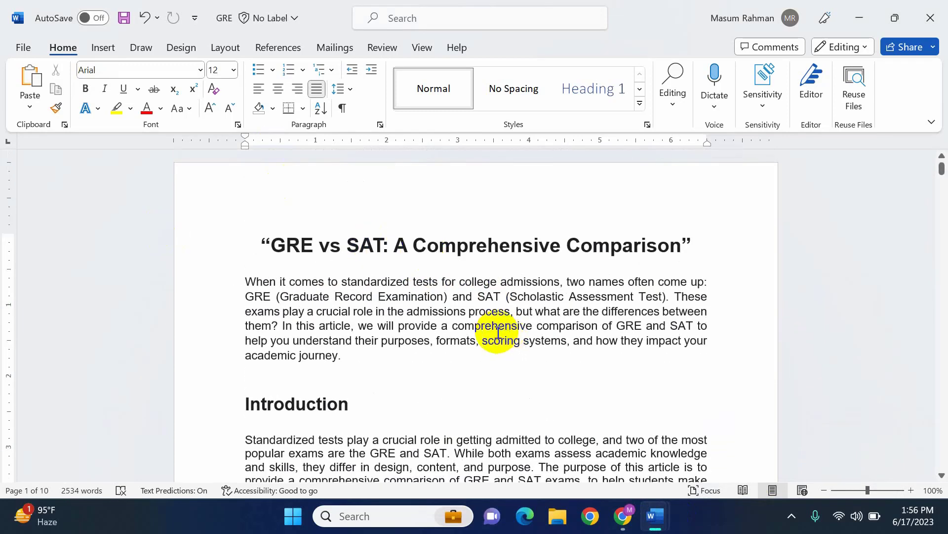
pyautogui.click(488, 244)
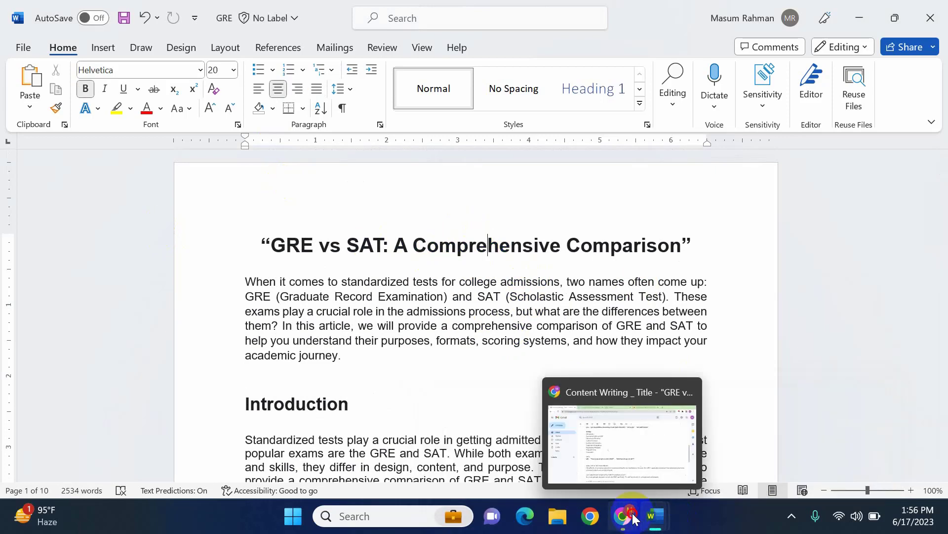
# Switch to Chrome and search Google for "content at scale" in a new tab
pyautogui.click(634, 517)
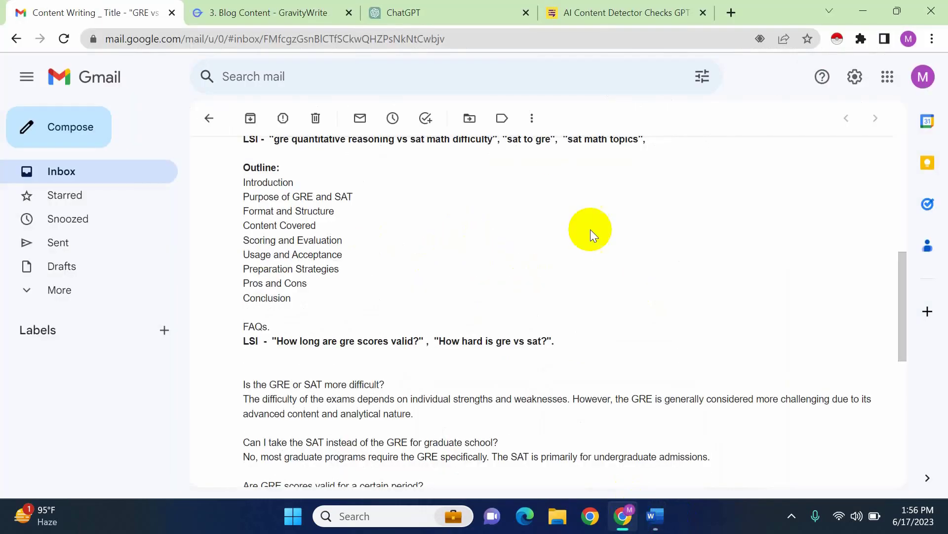
pyautogui.click(732, 15)
pyautogui.write('content at scale')
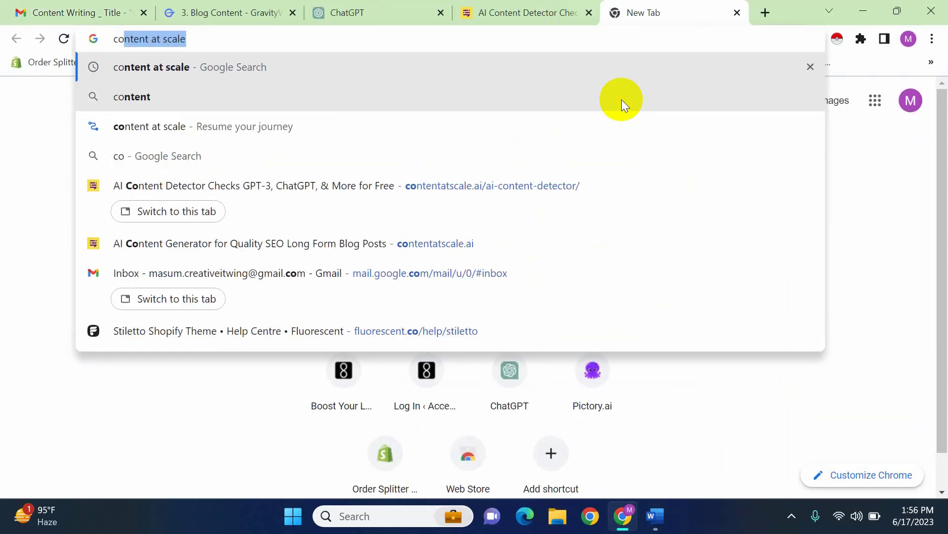
pyautogui.press('Return')
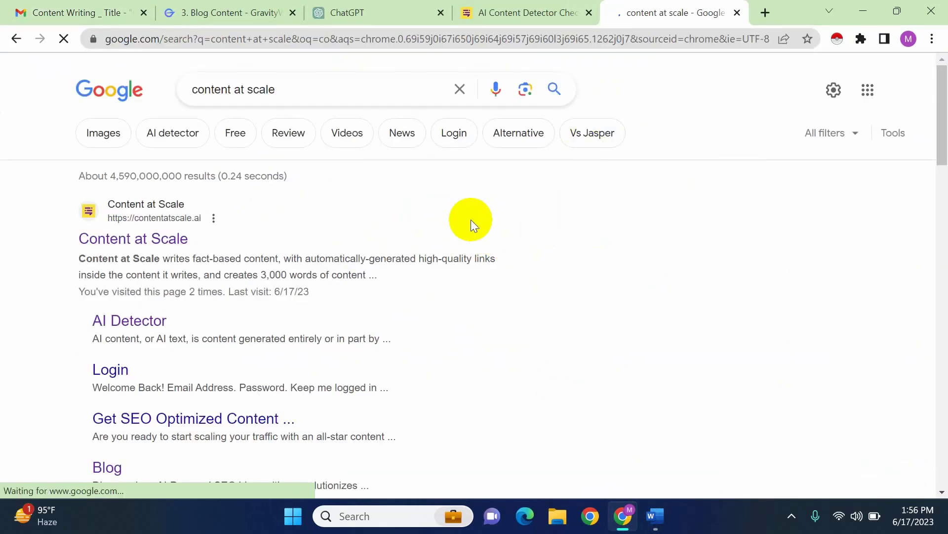
# Open the Content at Scale website, go to its AI Detector, and look over the content checking area
pyautogui.click(142, 242)
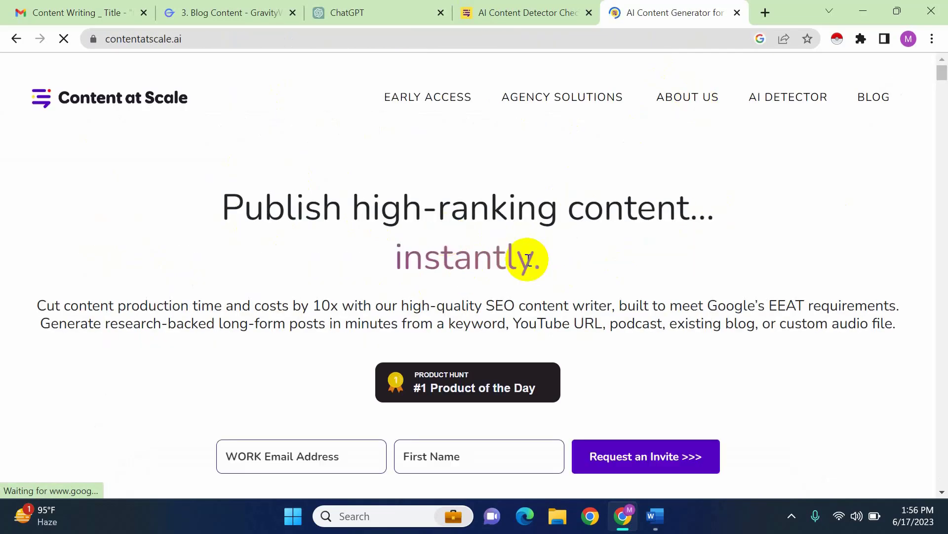
pyautogui.click(783, 102)
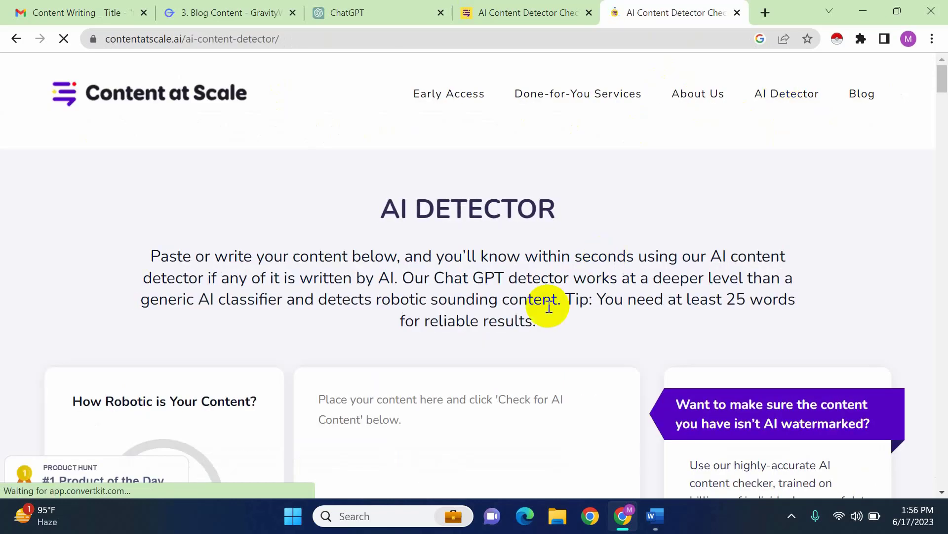
pyautogui.scroll(-5, 549, 306)
pyautogui.scroll(2, 450, 306)
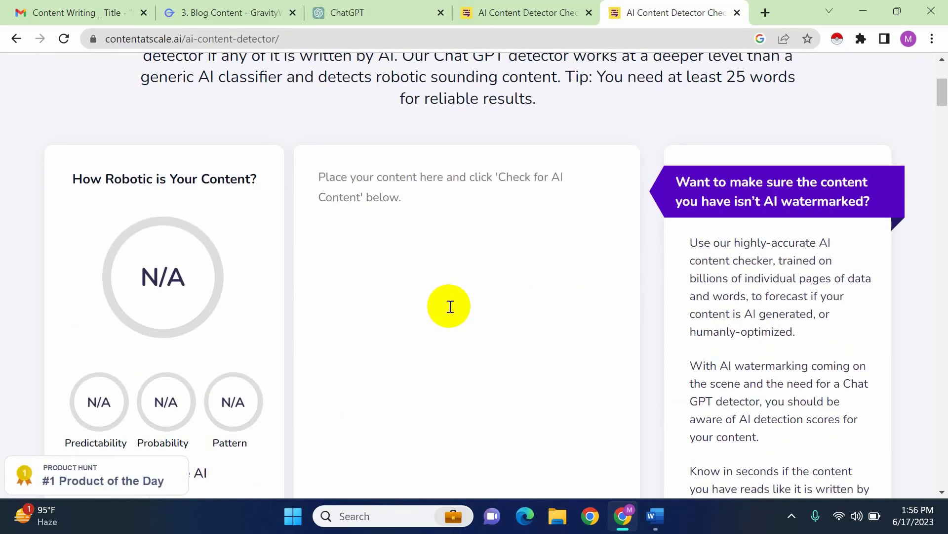
pyautogui.scroll(-4, 447, 302)
pyautogui.scroll(1, 440, 294)
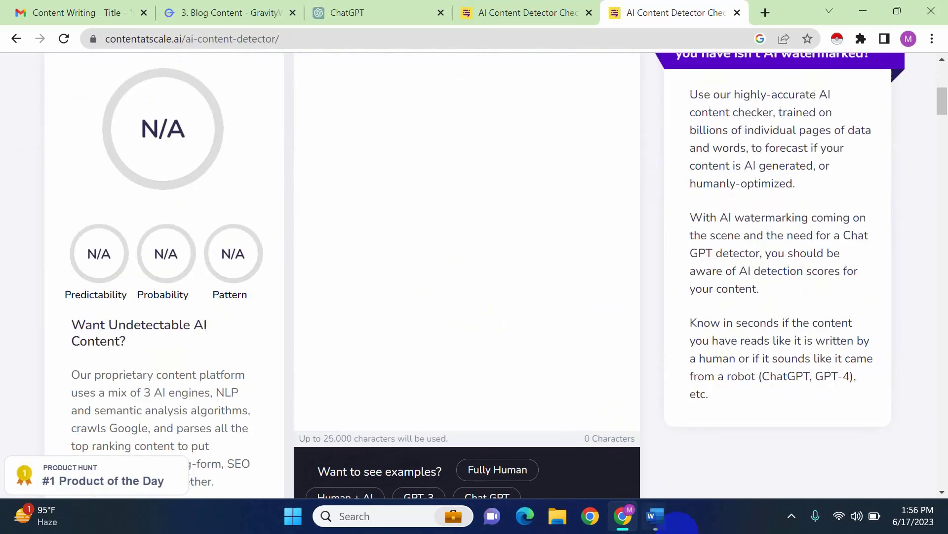
# Copy the entire GRE vs SAT article from Word and paste it into the AI Detector's content box in Chrome
pyautogui.moveTo(671, 506)
pyautogui.click(787, 430)
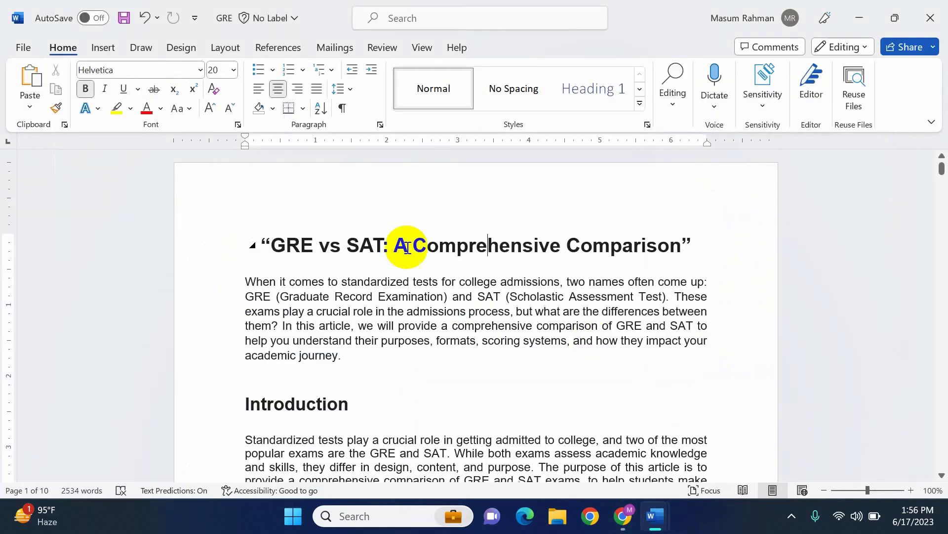
pyautogui.hotkey('ctrl', 'a')
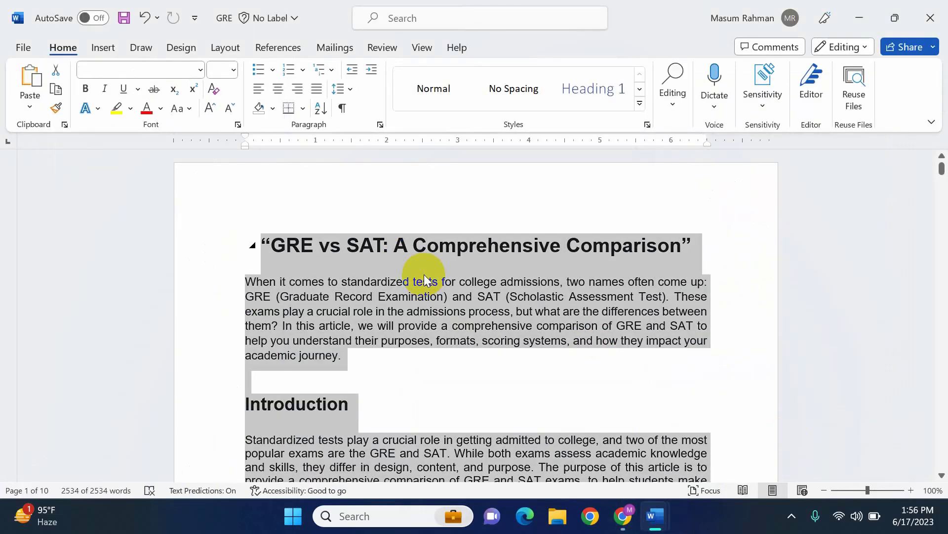
pyautogui.moveTo(637, 500)
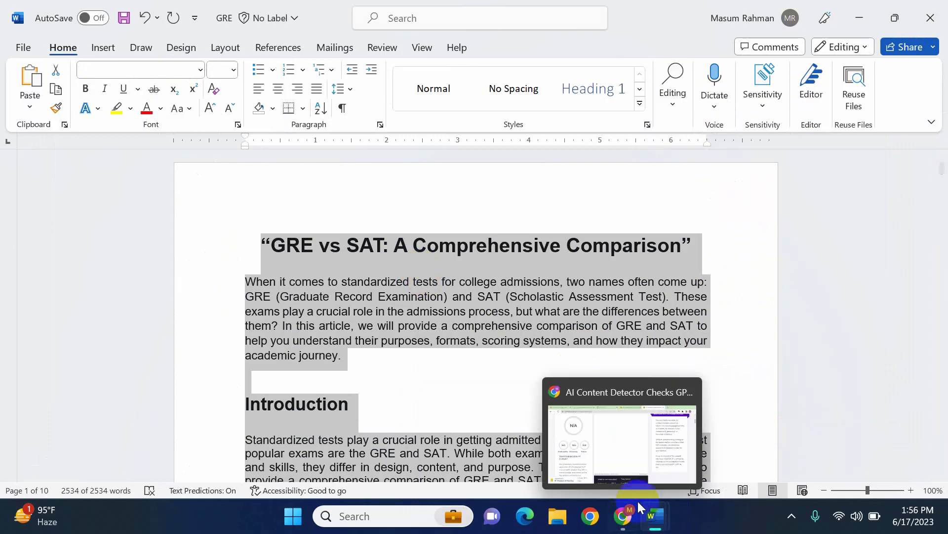
pyautogui.click(625, 445)
pyautogui.scroll(4, 468, 158)
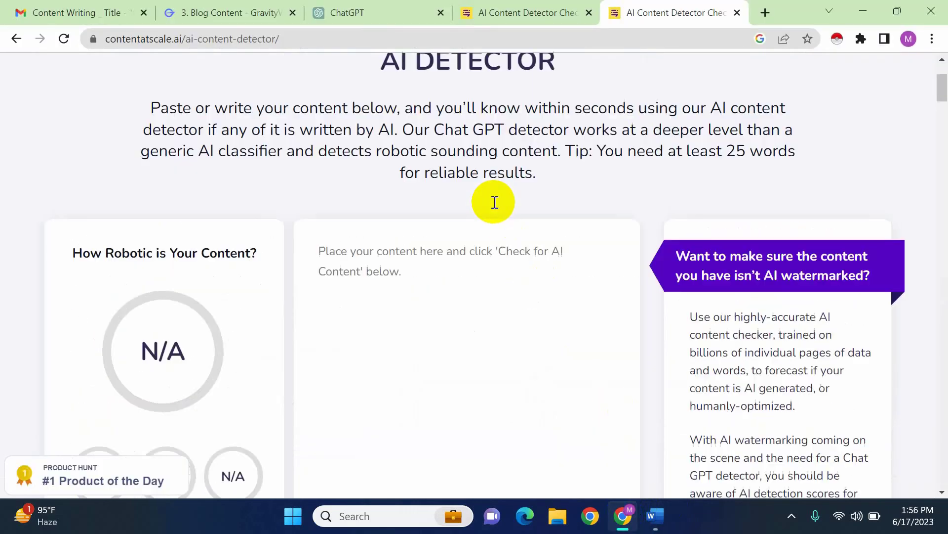
pyautogui.click(448, 300)
pyautogui.hotkey('ctrl', 'v')
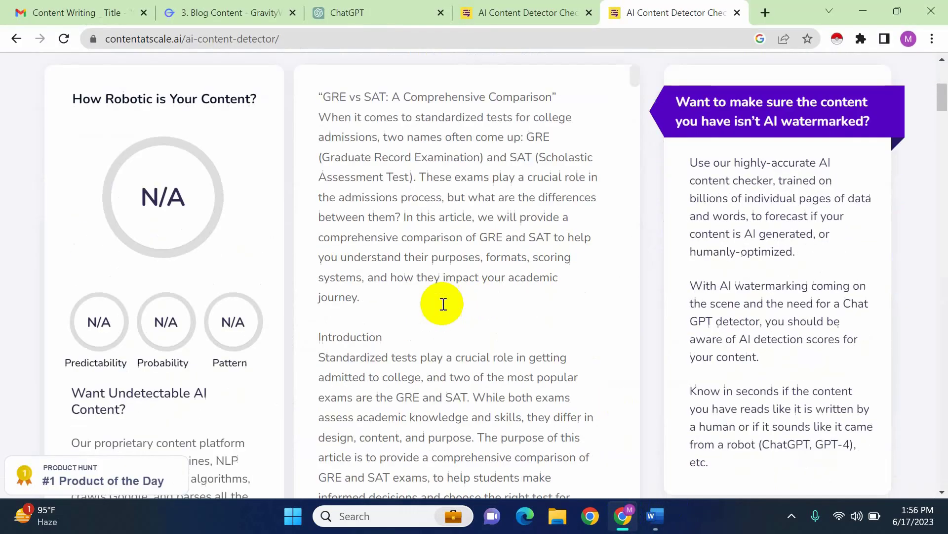
# Check the pasted article for AI content and look over the resulting scores and the word count used
pyautogui.scroll(-8, 635, 340)
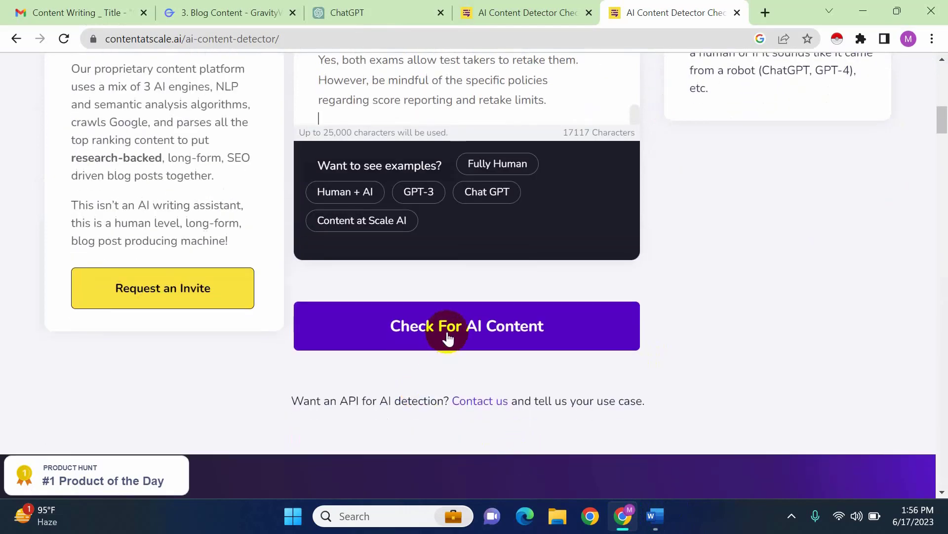
pyautogui.click(444, 337)
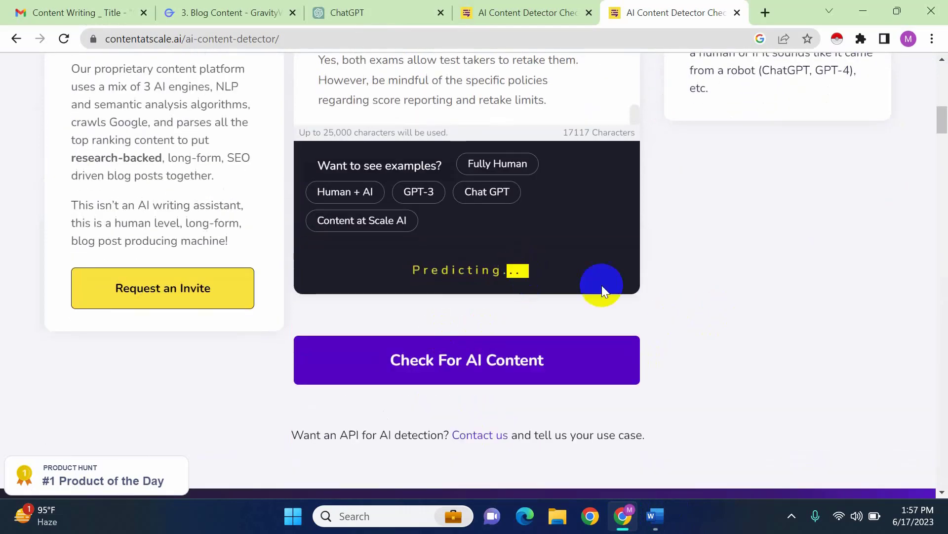
pyautogui.scroll(1, 639, 301)
pyautogui.scroll(7, 639, 301)
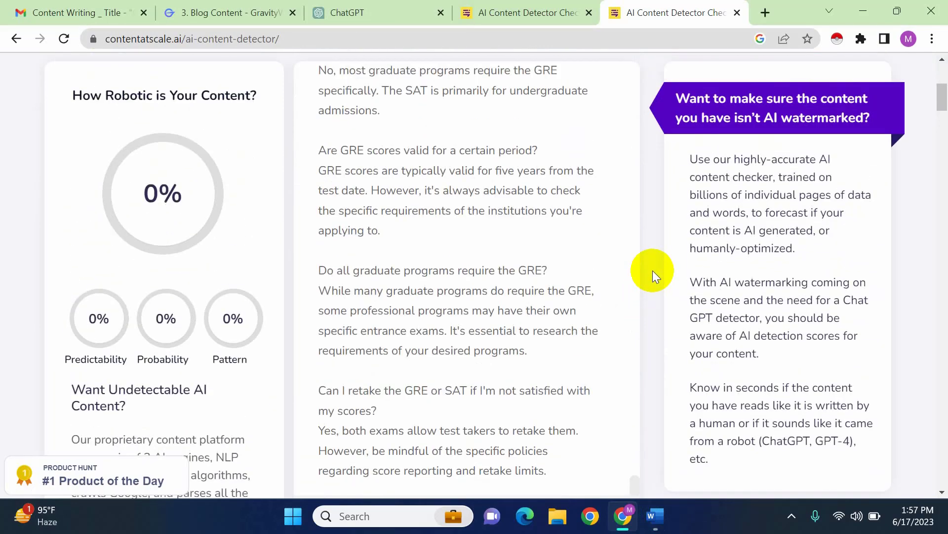
pyautogui.scroll(-5, 653, 271)
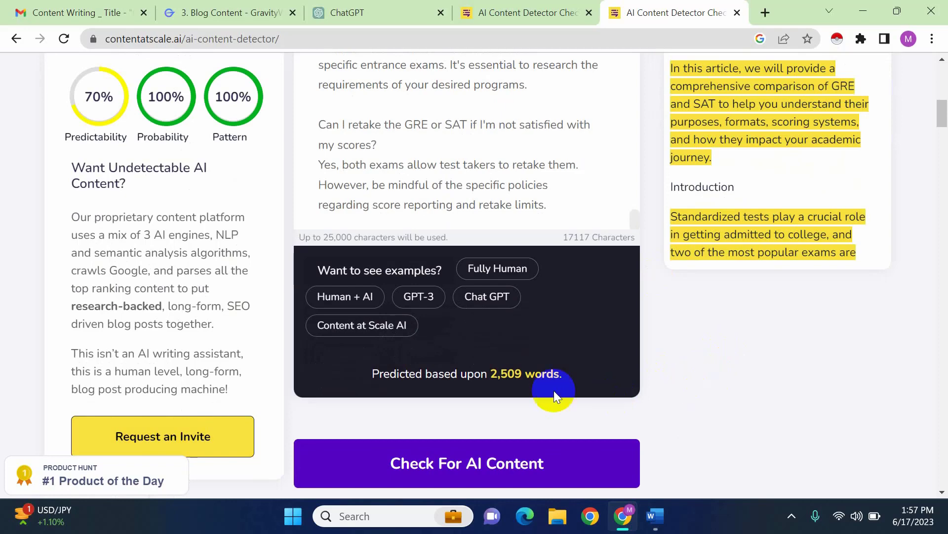
pyautogui.moveTo(501, 376); pyautogui.dragTo(539, 379)
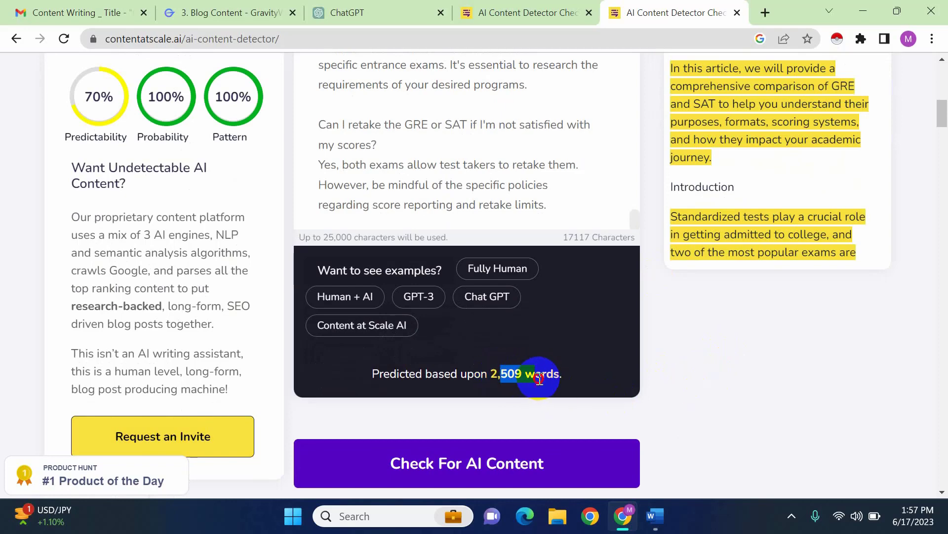
pyautogui.scroll(6, 602, 341)
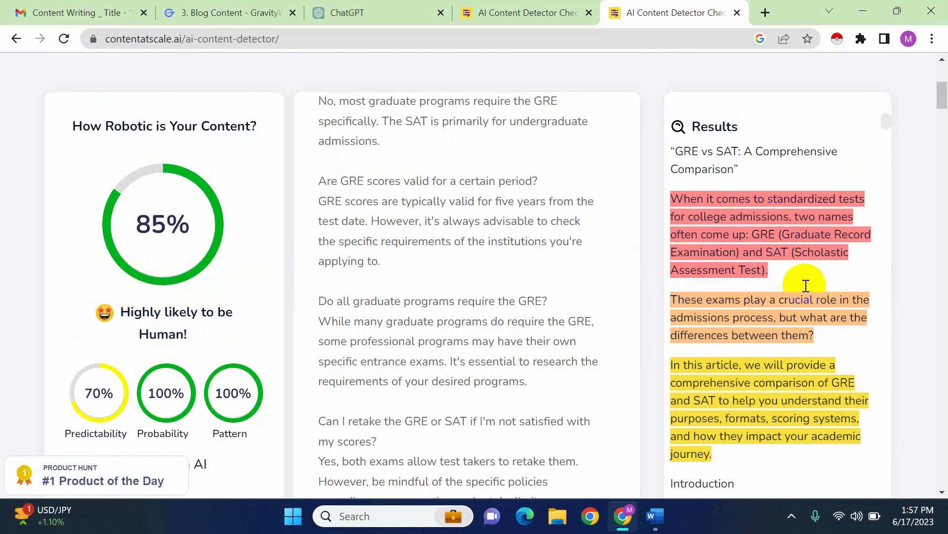
# Examine the detector's explanations for the red, orange and yellow sentences in the results, focusing on the yellow-highlighted passages
pyautogui.moveTo(806, 374)
pyautogui.moveTo(709, 202)
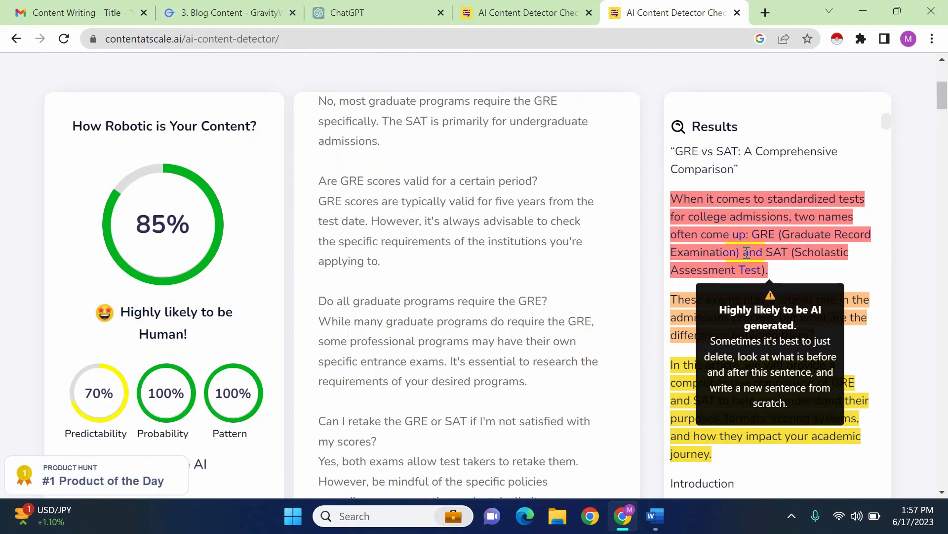
pyautogui.moveTo(709, 318)
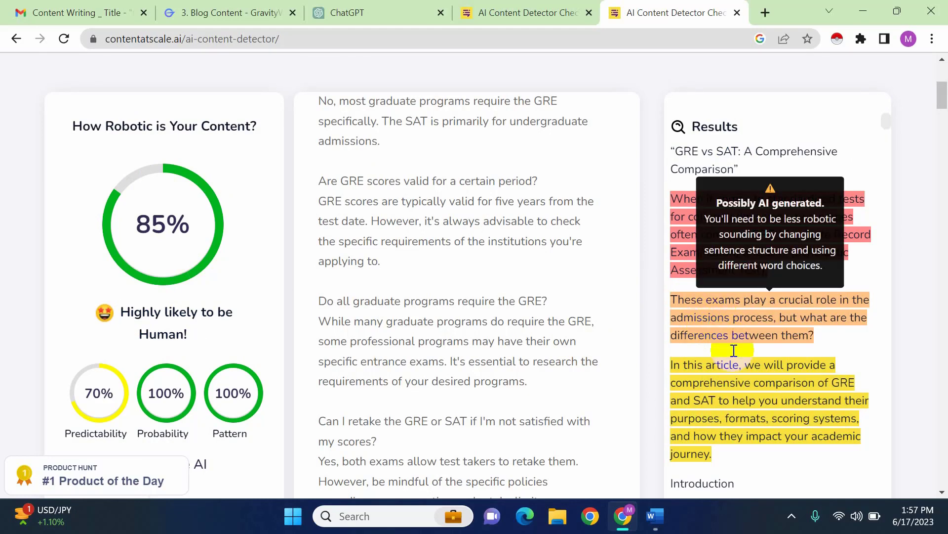
pyautogui.moveTo(726, 376)
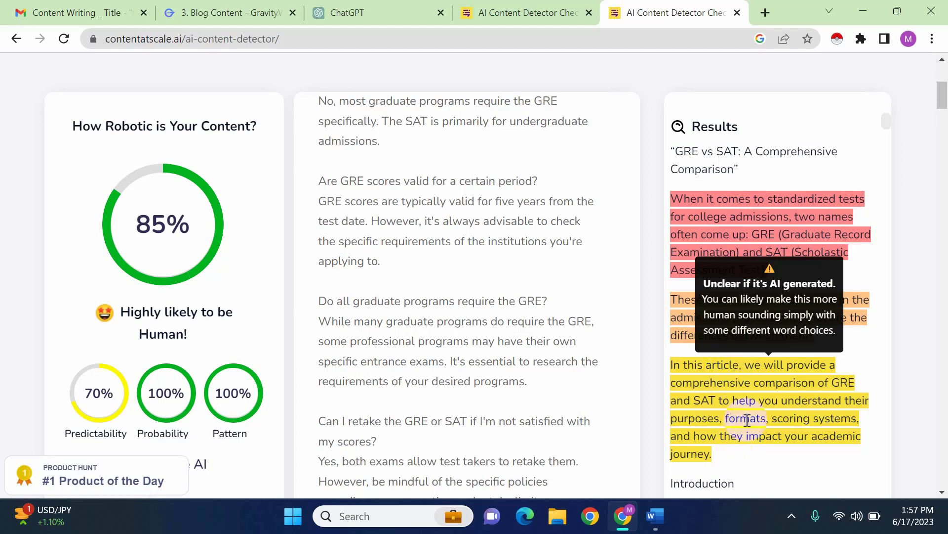
pyautogui.scroll(-5, 727, 375)
pyautogui.scroll(-10, 804, 334)
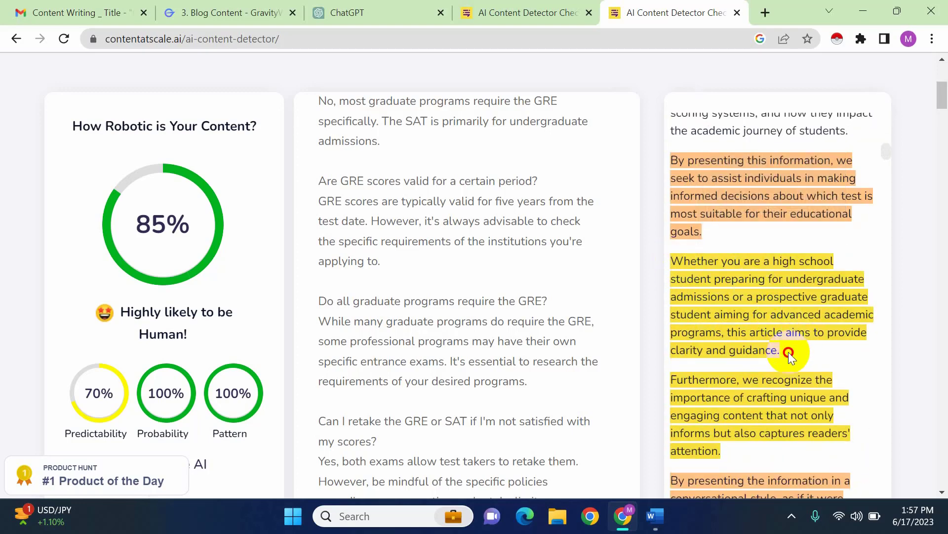
pyautogui.moveTo(786, 352); pyautogui.dragTo(654, 249)
pyautogui.moveTo(722, 450); pyautogui.dragTo(668, 374)
pyautogui.scroll(-5, 718, 398)
pyautogui.scroll(14, 717, 397)
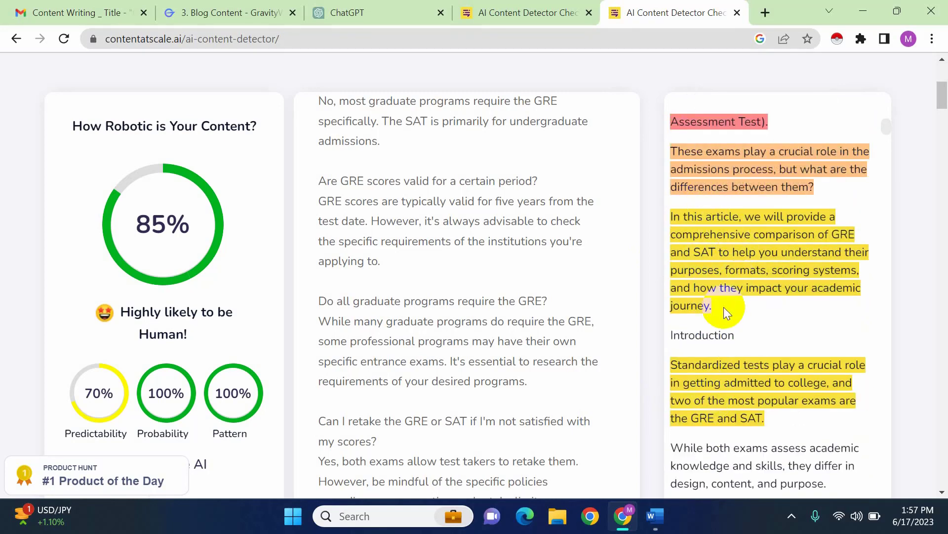
pyautogui.moveTo(724, 307); pyautogui.dragTo(659, 212)
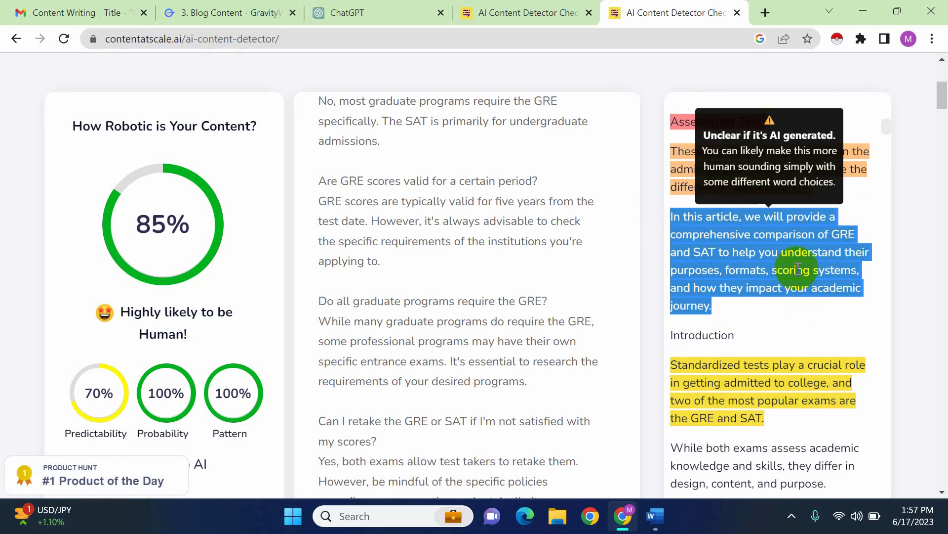
pyautogui.click(756, 250)
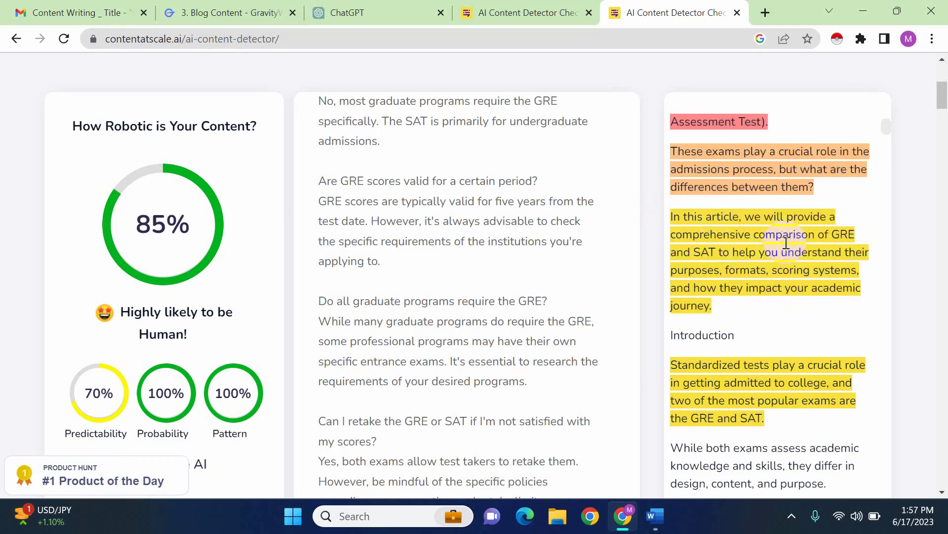
# Go back through the pasted article from the FAQs to its title and opening paragraph, comparing it with the highlighted results
pyautogui.scroll(4, 573, 317)
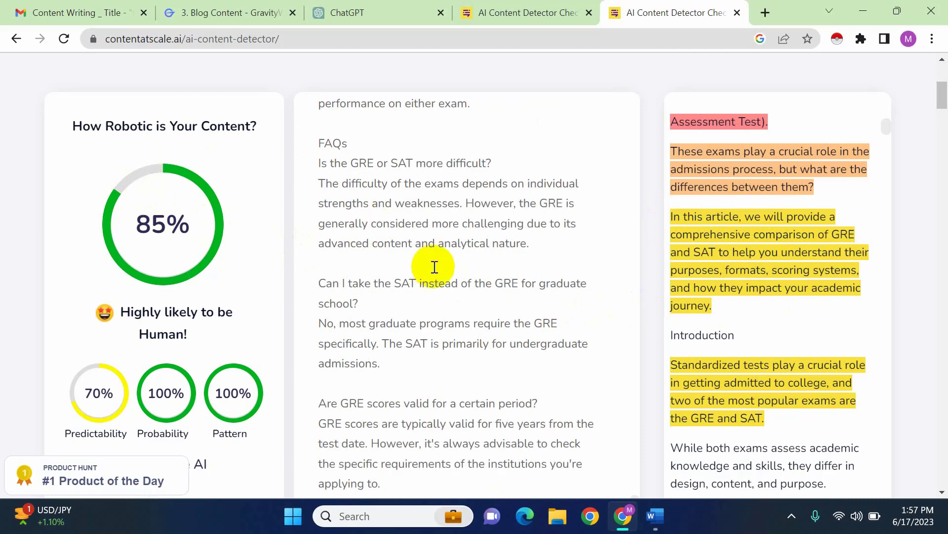
pyautogui.scroll(10, 431, 267)
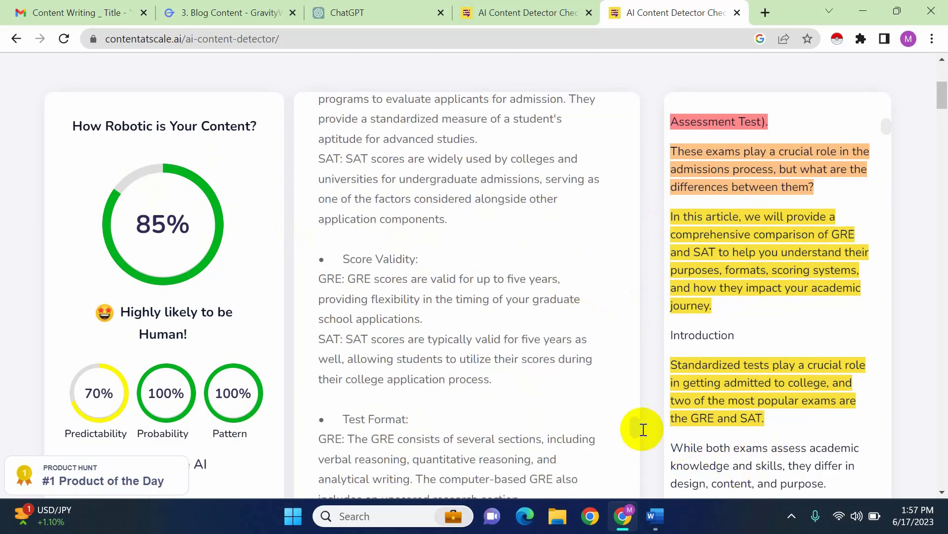
pyautogui.moveTo(638, 423); pyautogui.dragTo(624, 108)
pyautogui.scroll(3, 782, 245)
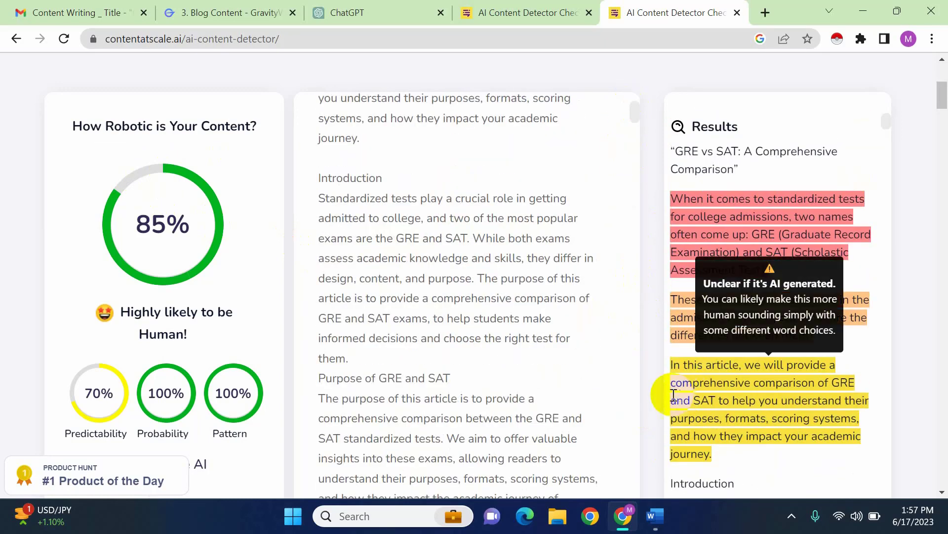
pyautogui.scroll(4, 433, 307)
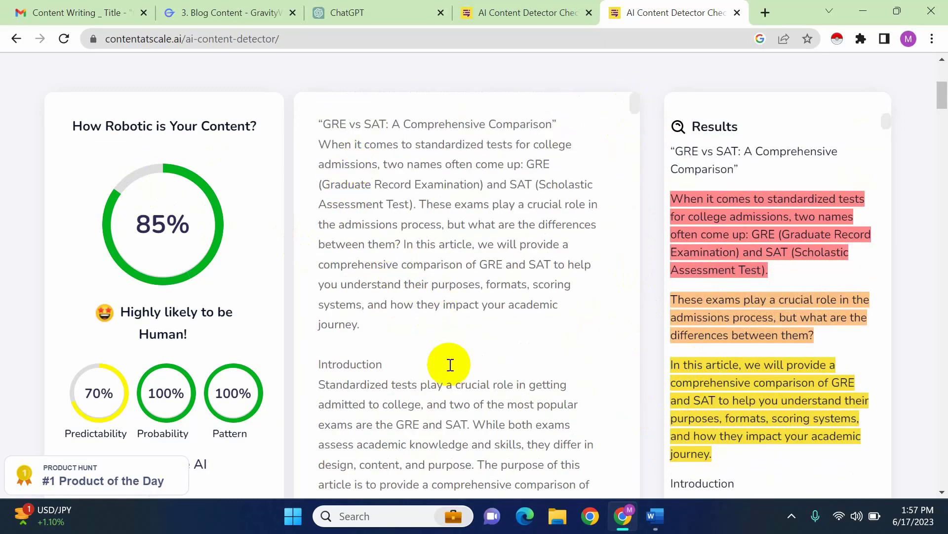
pyautogui.scroll(-3, 446, 371)
pyautogui.scroll(-2, 440, 382)
pyautogui.scroll(2, 433, 382)
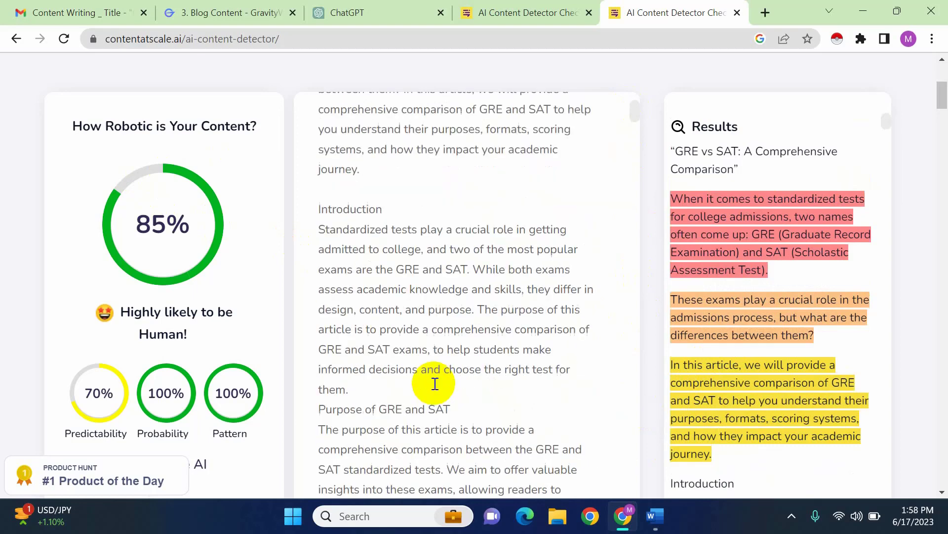
pyautogui.scroll(4, 745, 342)
pyautogui.scroll(-2, 523, 185)
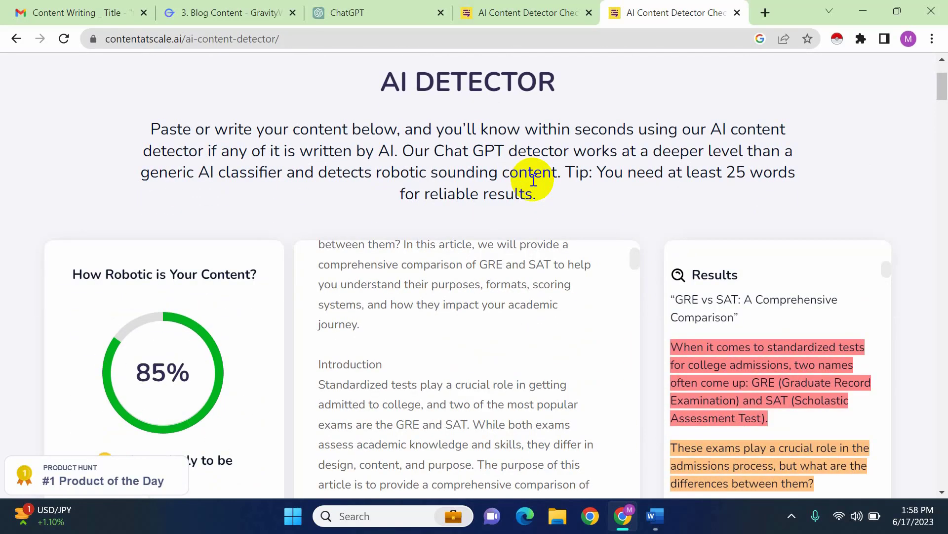
pyautogui.scroll(3, 504, 324)
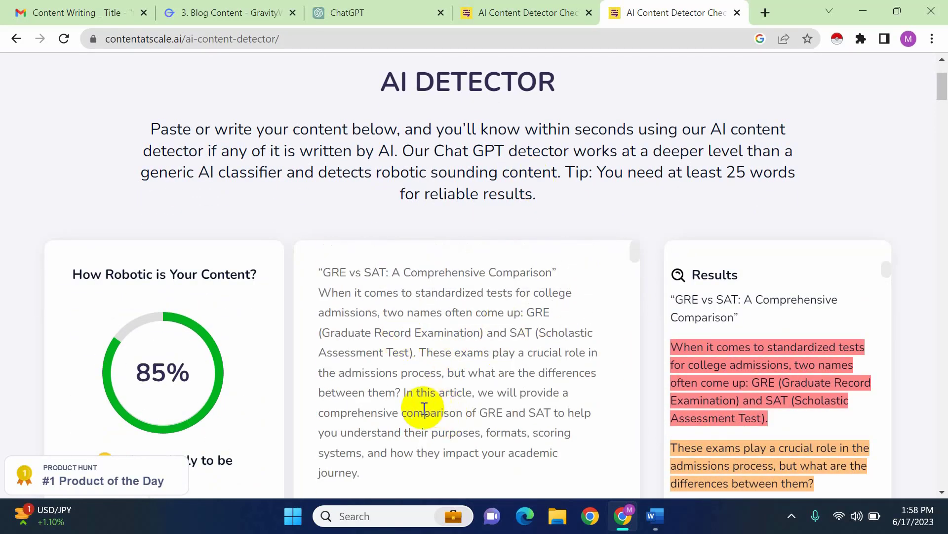
# Copy the sentence beginning "In this article, we will provide a comprehensive comparison" from the pasted article's opening paragraph
pyautogui.moveTo(403, 392); pyautogui.dragTo(430, 412)
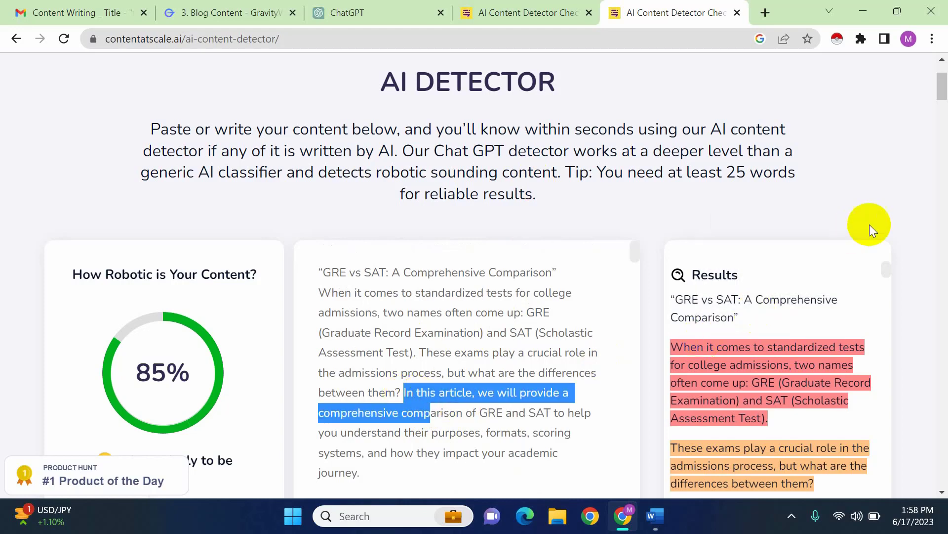
pyautogui.scroll(-3, 919, 247)
pyautogui.moveTo(822, 422)
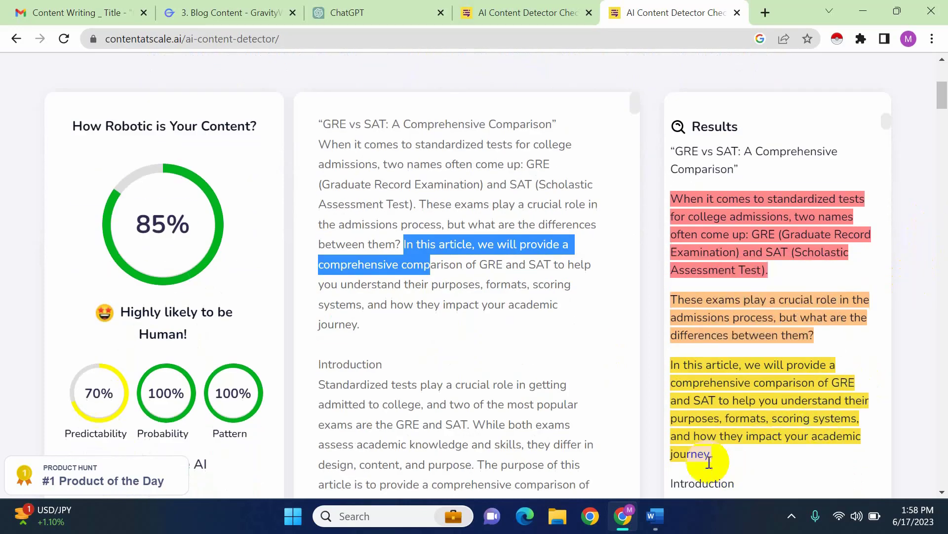
pyautogui.click(378, 316)
pyautogui.moveTo(378, 314); pyautogui.dragTo(403, 246)
pyautogui.hotkey('ctrl', 'c')
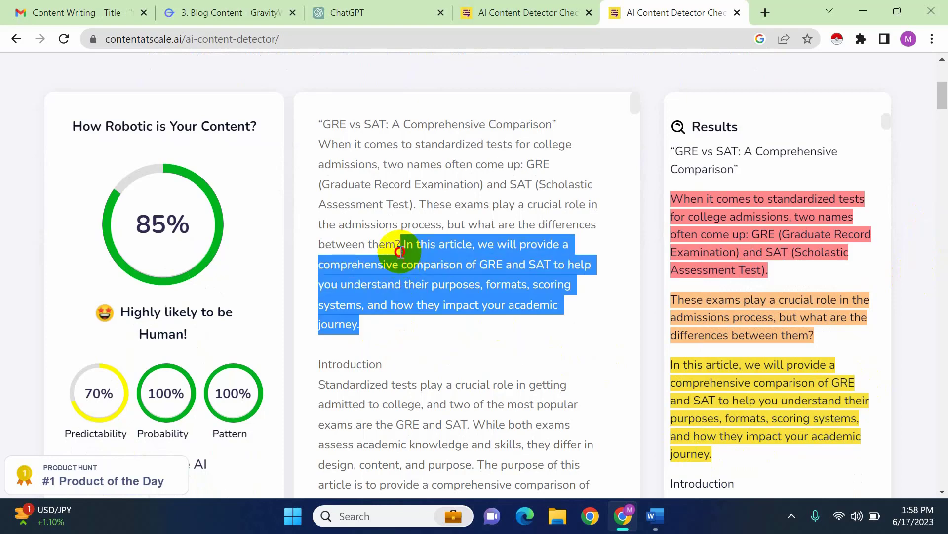
pyautogui.moveTo(743, 407)
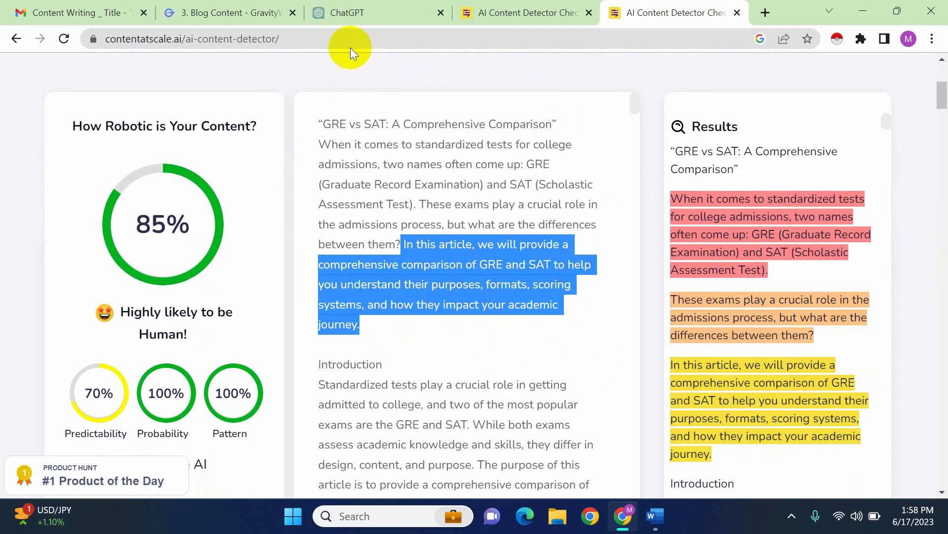
# Switch to ChatGPT, paste the copied sentence into the message, and add a request to rewrite this sentence
pyautogui.click(364, 9)
pyautogui.hotkey('ctrl', 'v')
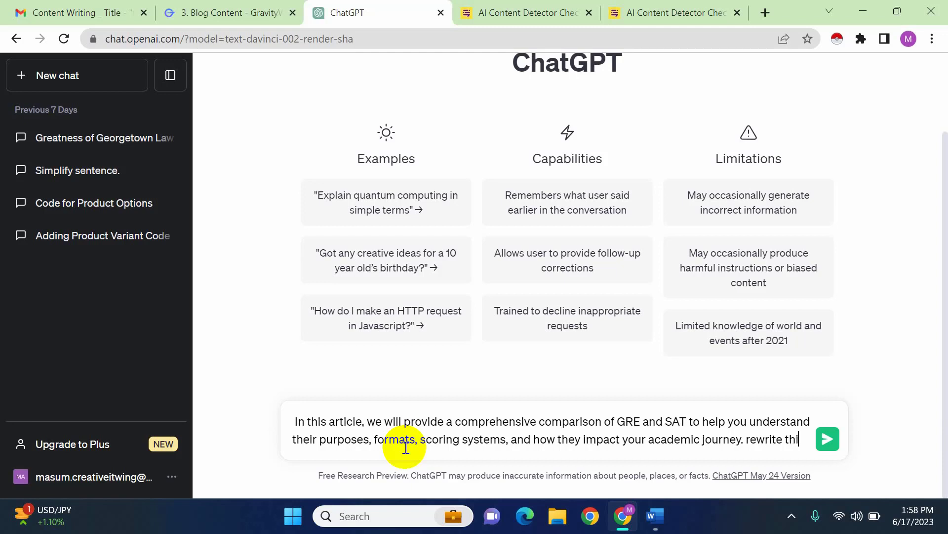
pyautogui.write('rewrite this sentence like human tone')
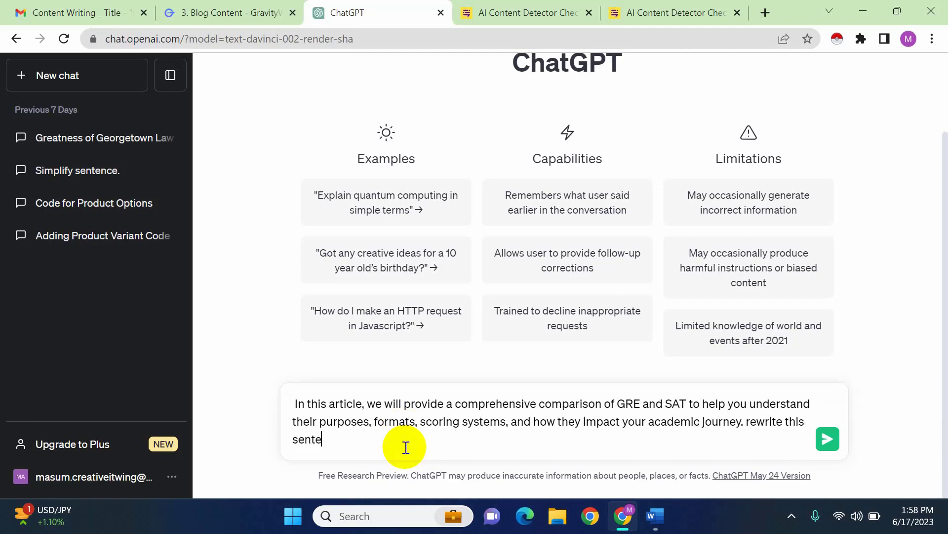
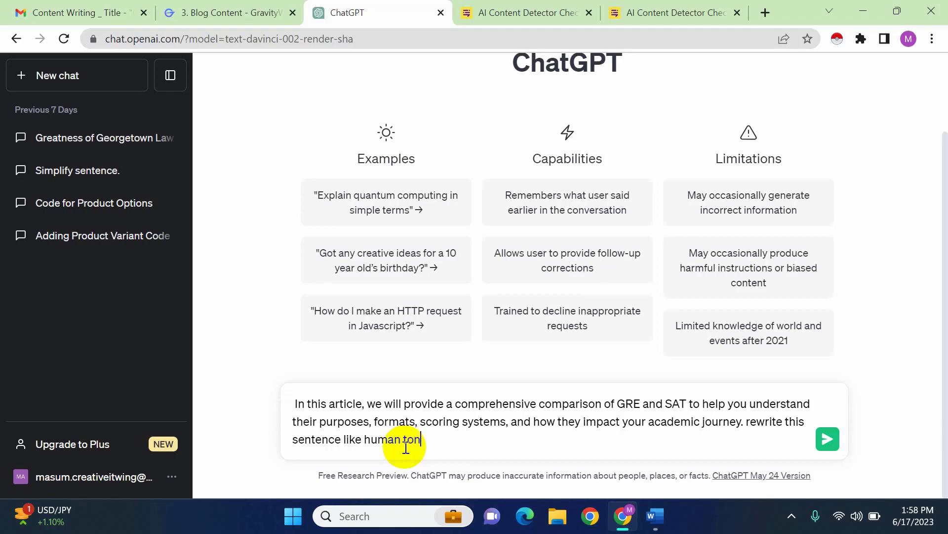
# Submit the request to rewrite in a human tone, and replace the original sentence in the detector's article with ChatGPT's rewritten version
pyautogui.press('Return')
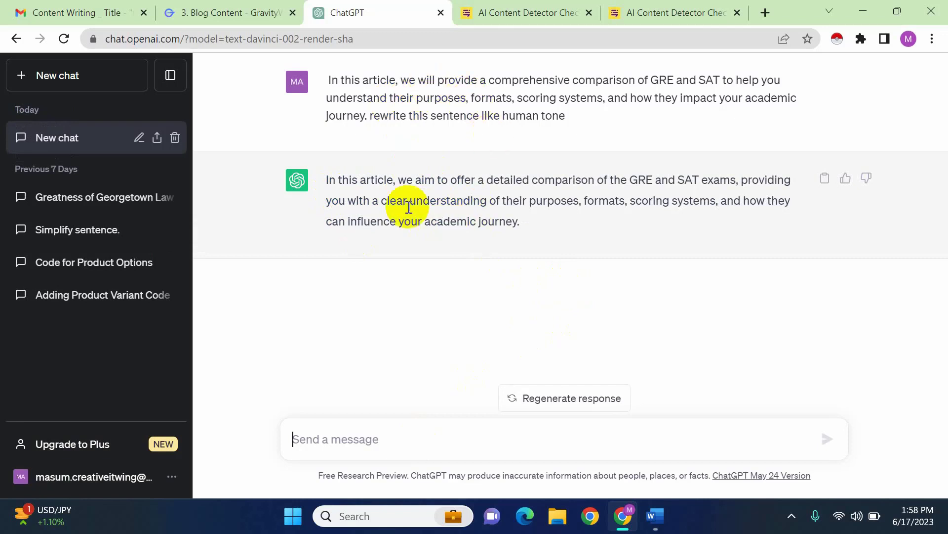
pyautogui.moveTo(525, 220); pyautogui.dragTo(310, 174)
pyautogui.hotkey('ctrl', 'c')
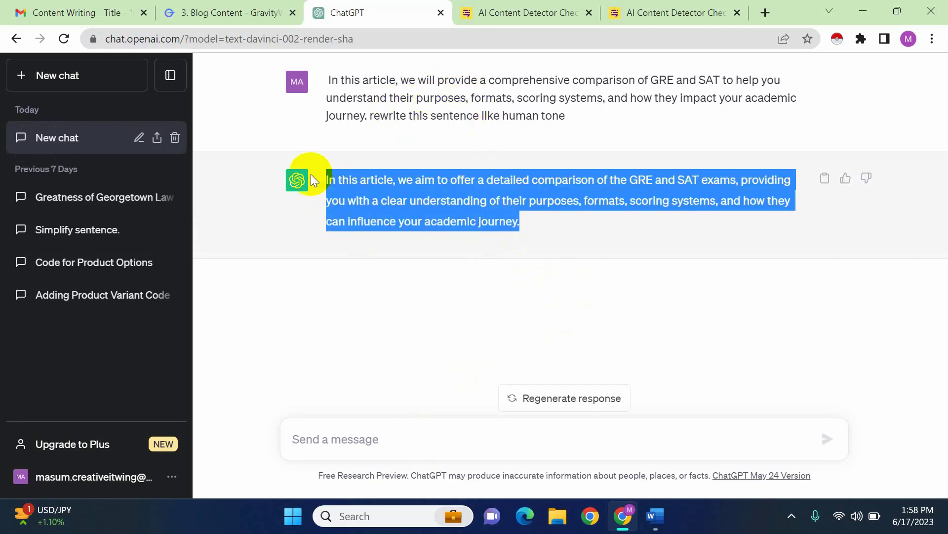
pyautogui.click(617, 14)
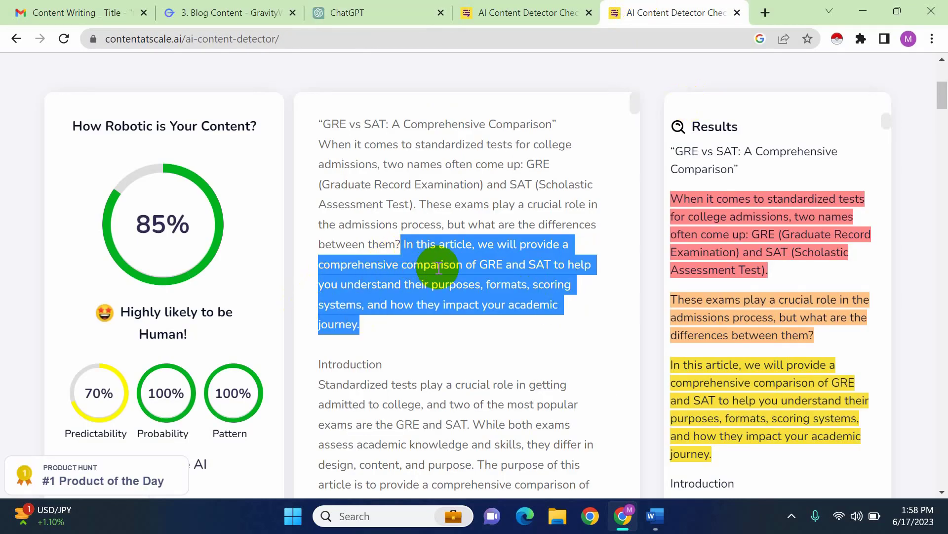
pyautogui.hotkey('ctrl', 'v')
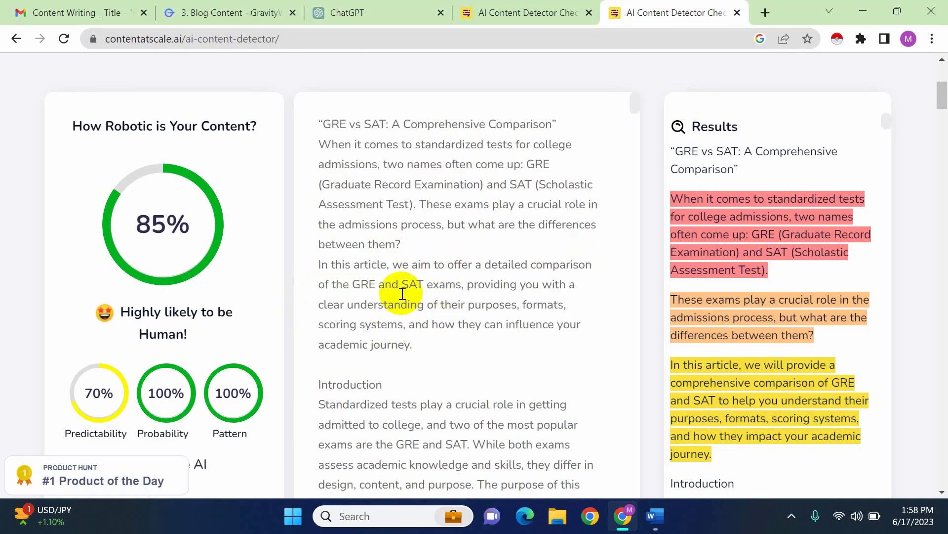
# Rerun the AI content check and review how the rewritten opening sentence is rated in the results
pyautogui.scroll(-7, 661, 449)
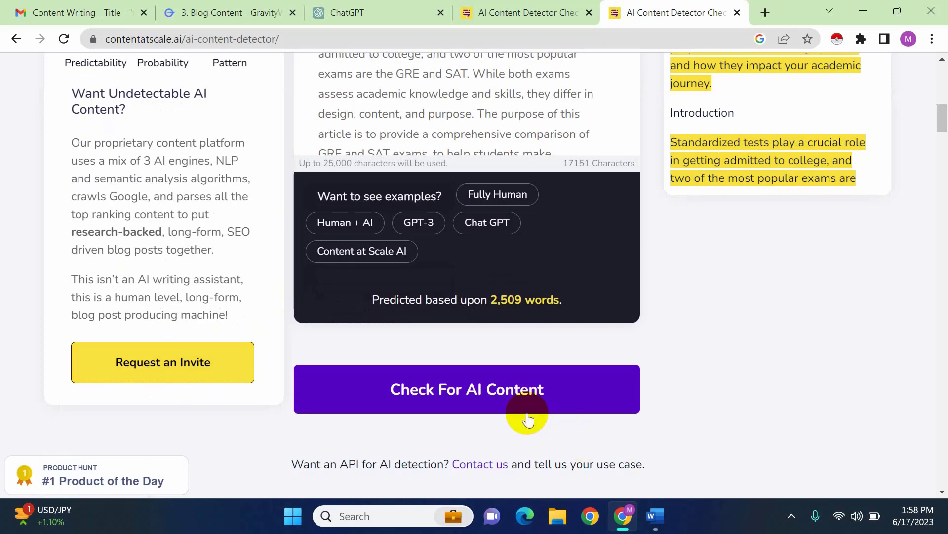
pyautogui.click(505, 397)
pyautogui.scroll(5, 674, 367)
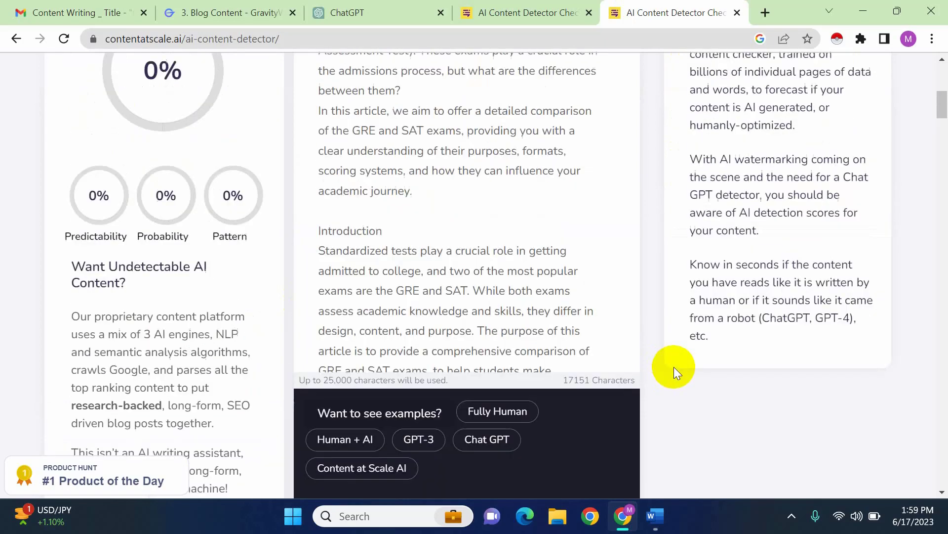
pyautogui.scroll(-4, 649, 384)
pyautogui.scroll(6, 663, 393)
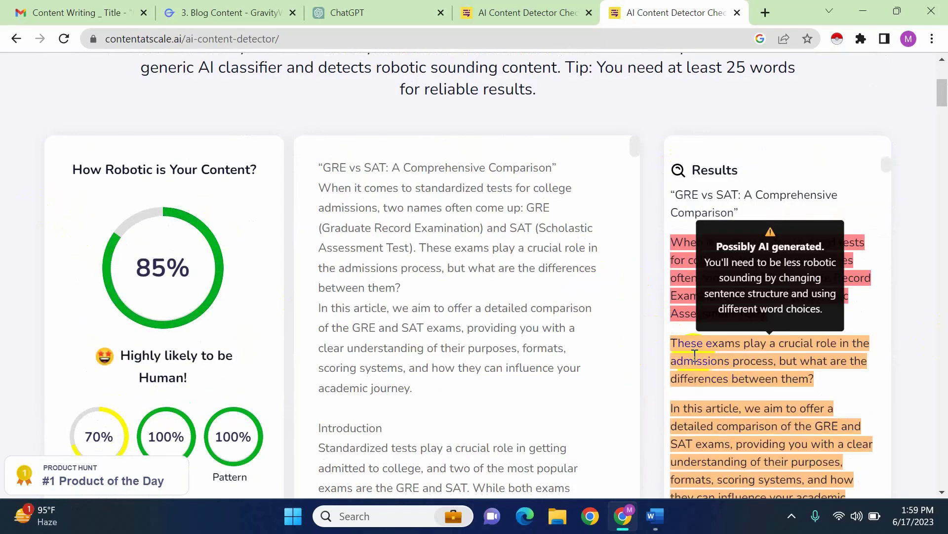
pyautogui.scroll(-2, 763, 376)
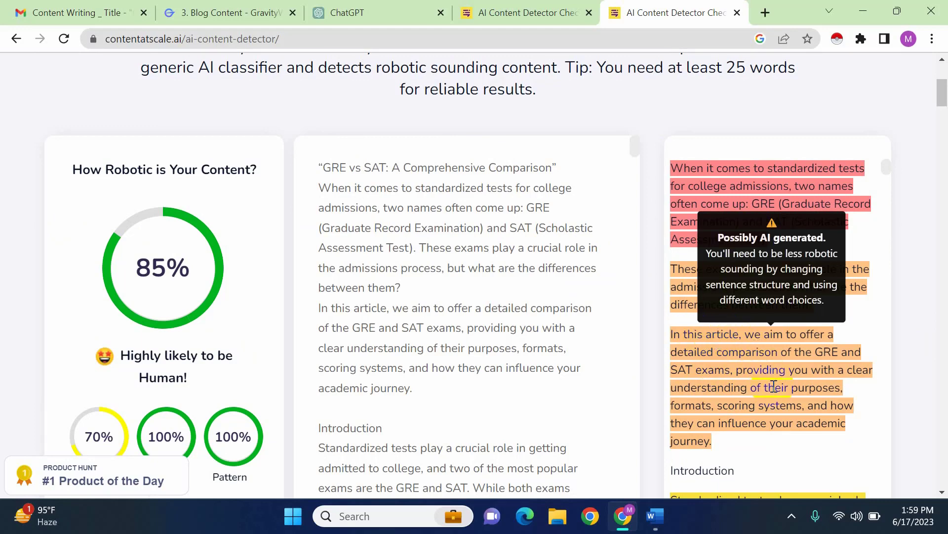
pyautogui.scroll(-4, 773, 387)
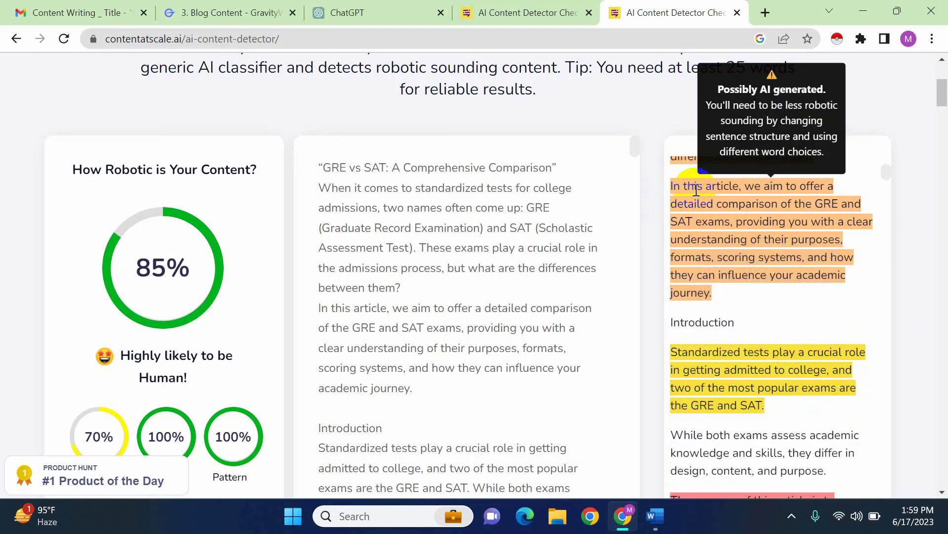
pyautogui.click(748, 283)
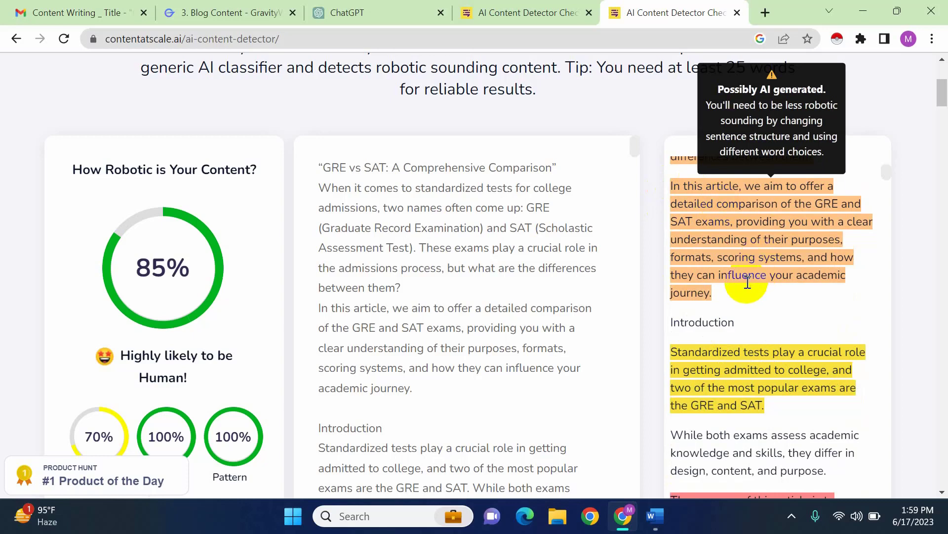
# Copy the yellow sentence beginning "Standardized tests play a crucial role" from the results and paste it into a new ChatGPT message
pyautogui.scroll(-1, 441, 371)
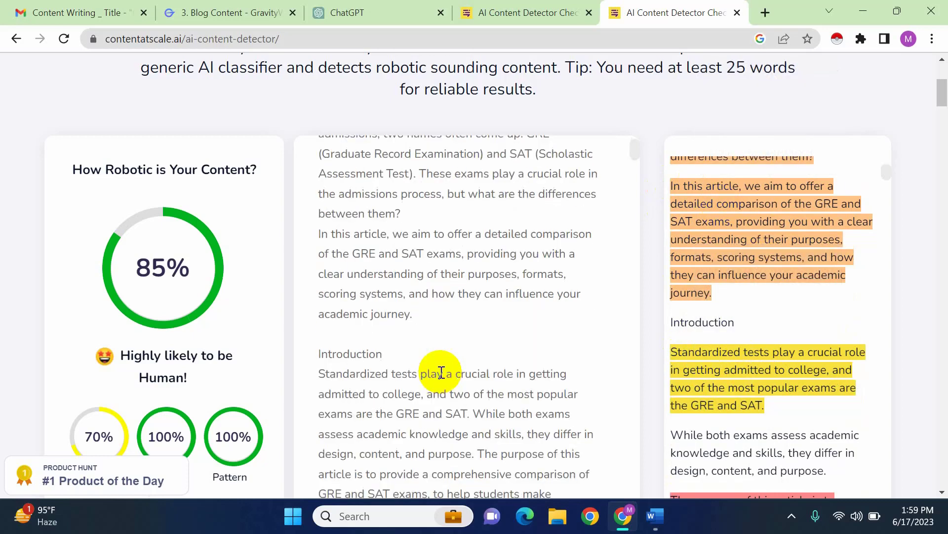
pyautogui.moveTo(687, 374)
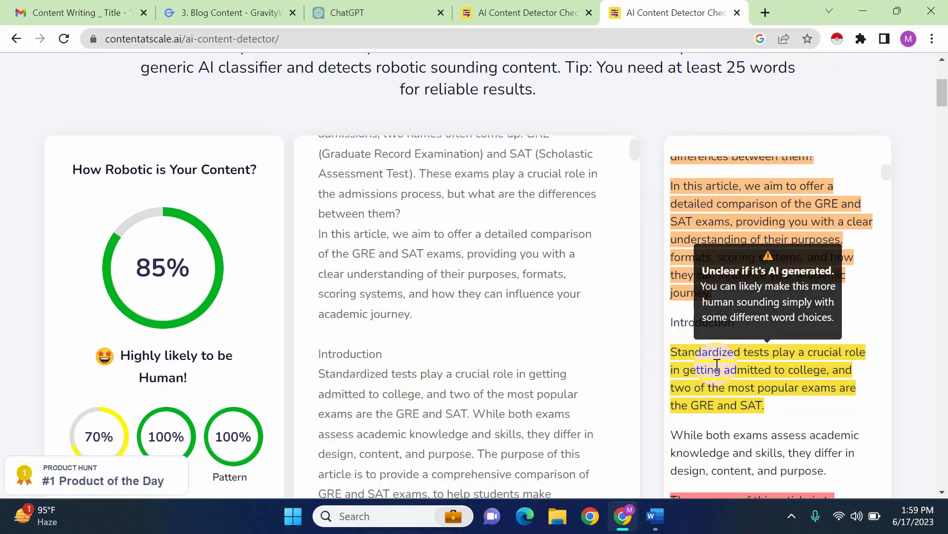
pyautogui.moveTo(775, 405); pyautogui.dragTo(687, 352)
pyautogui.hotkey('ctrl', 'c')
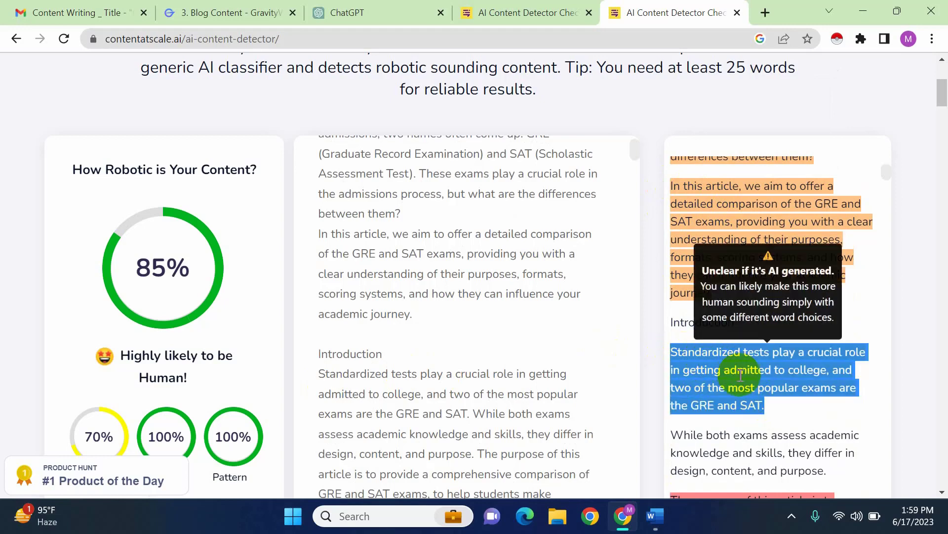
pyautogui.click(411, 6)
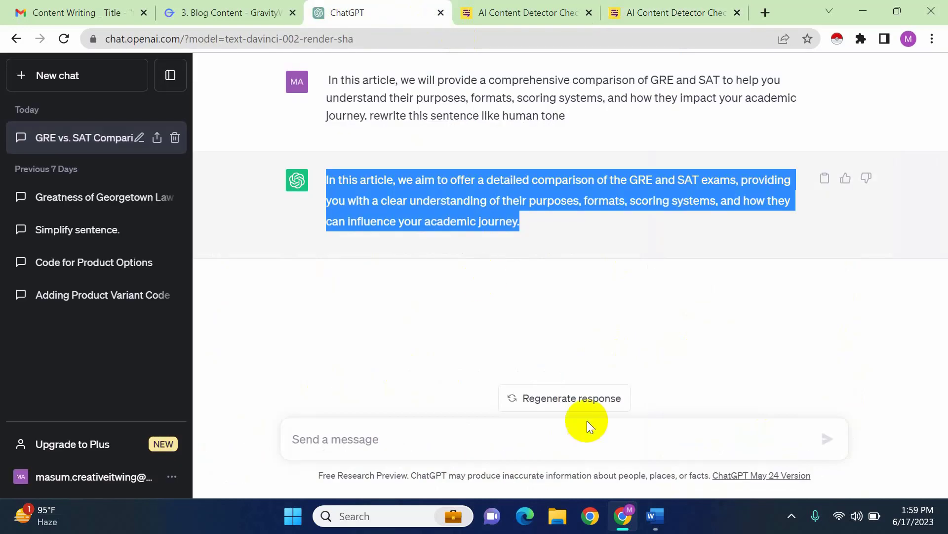
pyautogui.click(430, 445)
pyautogui.hotkey('ctrl', 'v')
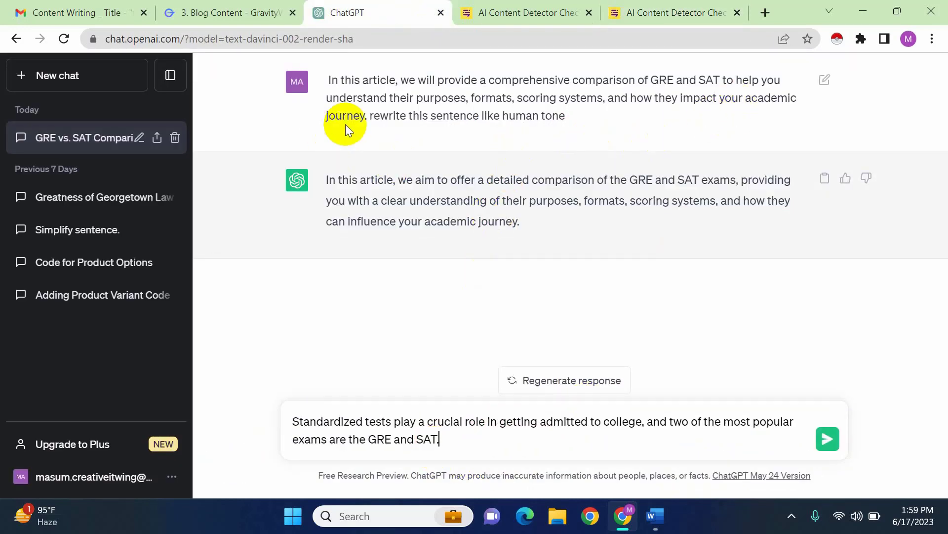
# Append the earlier instruction "rewrite this sentence like human tone" to the pasted sentence and send the message
pyautogui.moveTo(369, 116); pyautogui.dragTo(560, 123)
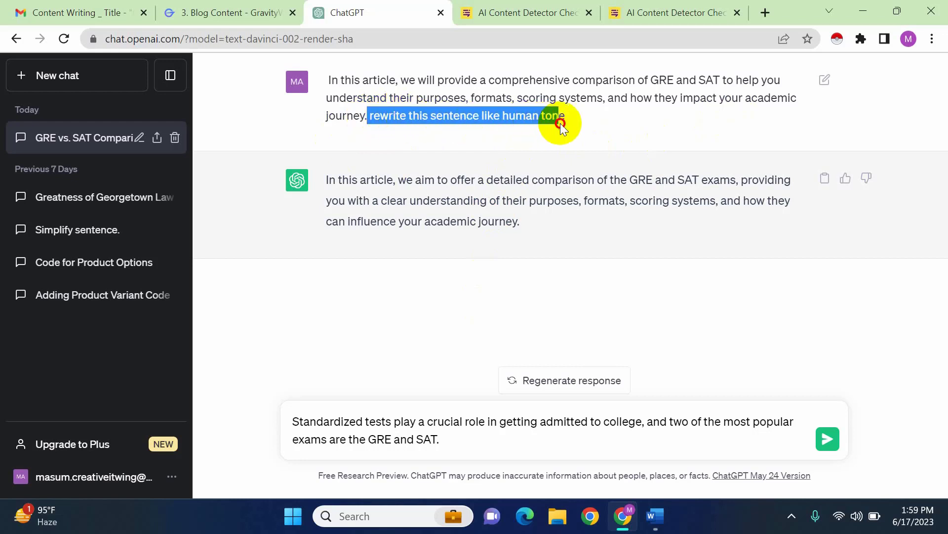
pyautogui.click(507, 441)
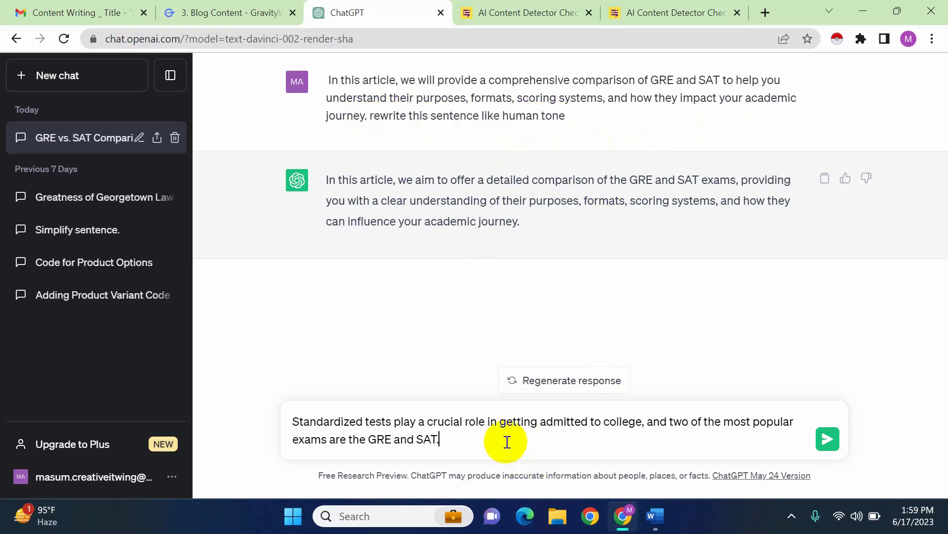
pyautogui.write('rewrite this sentence like human tone')
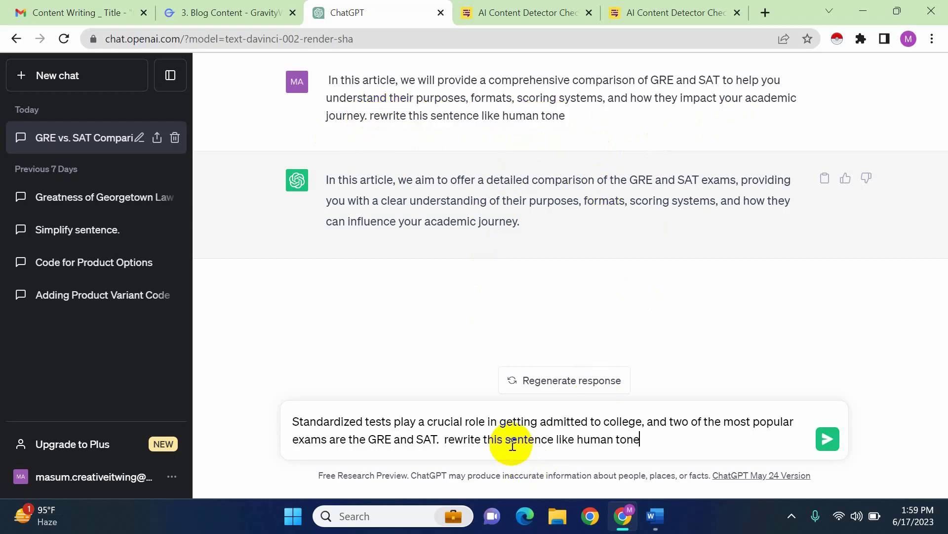
pyautogui.click(819, 443)
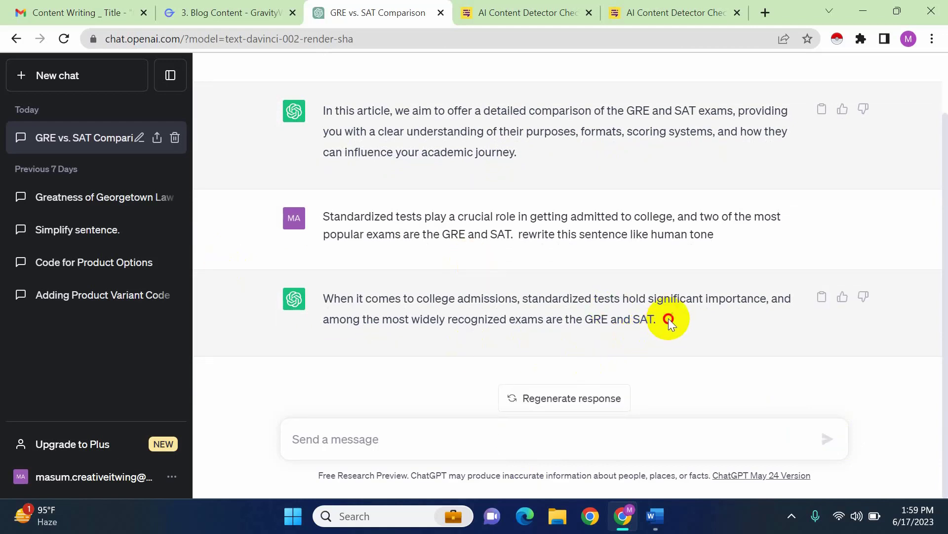
# Replace the Introduction's first sentence in the detector with ChatGPT's rewrite and remove the doubled period after "SAT"
pyautogui.moveTo(669, 318); pyautogui.dragTo(262, 298)
pyautogui.hotkey('ctrl', 'c')
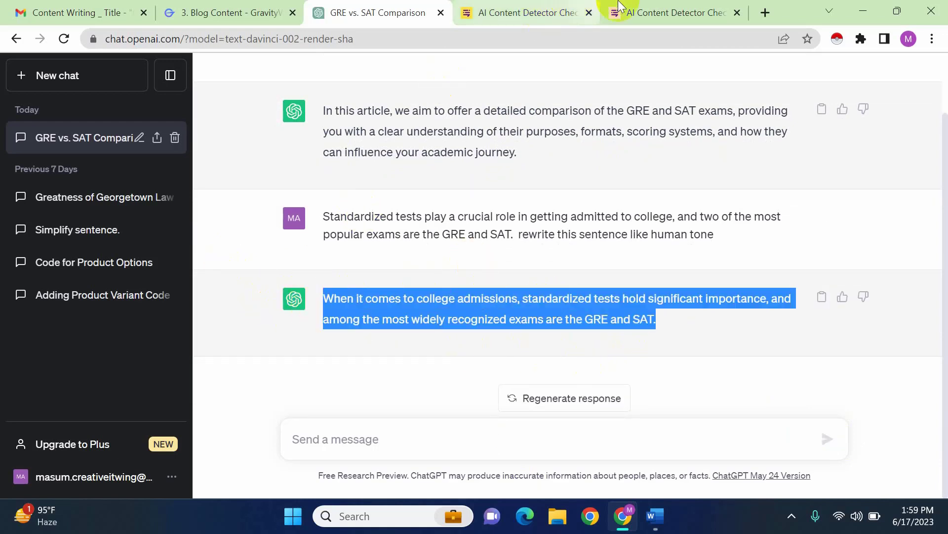
pyautogui.click(675, 12)
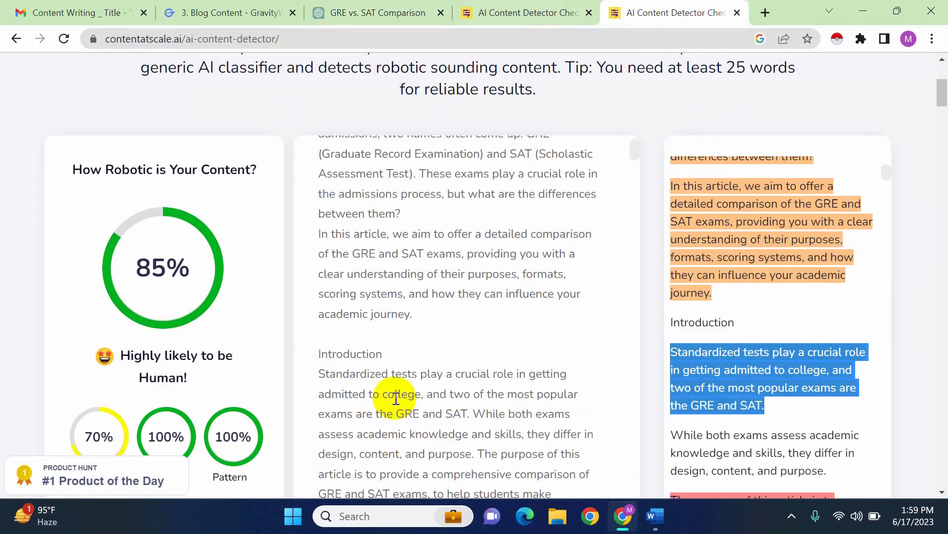
pyautogui.moveTo(321, 371); pyautogui.dragTo(461, 415)
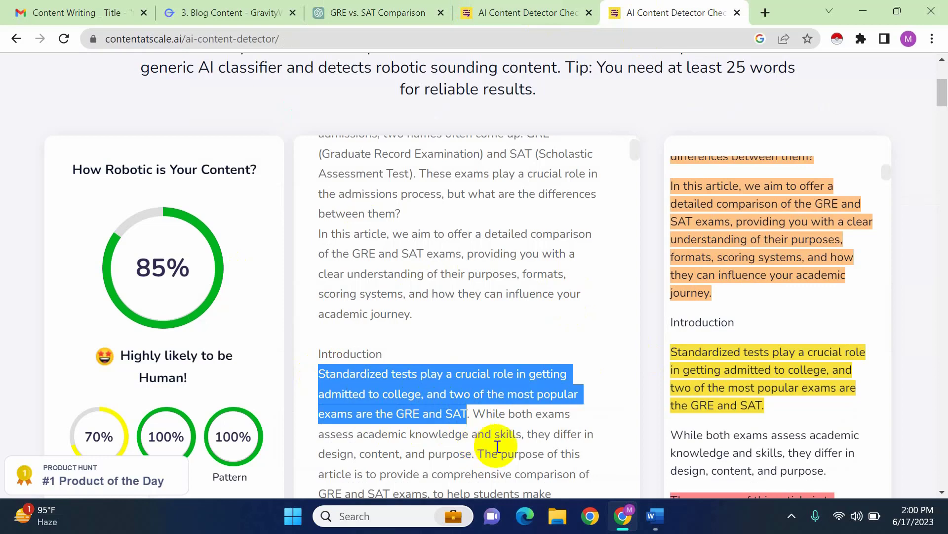
pyautogui.hotkey('ctrl', 'v')
pyautogui.scroll(-3, 529, 409)
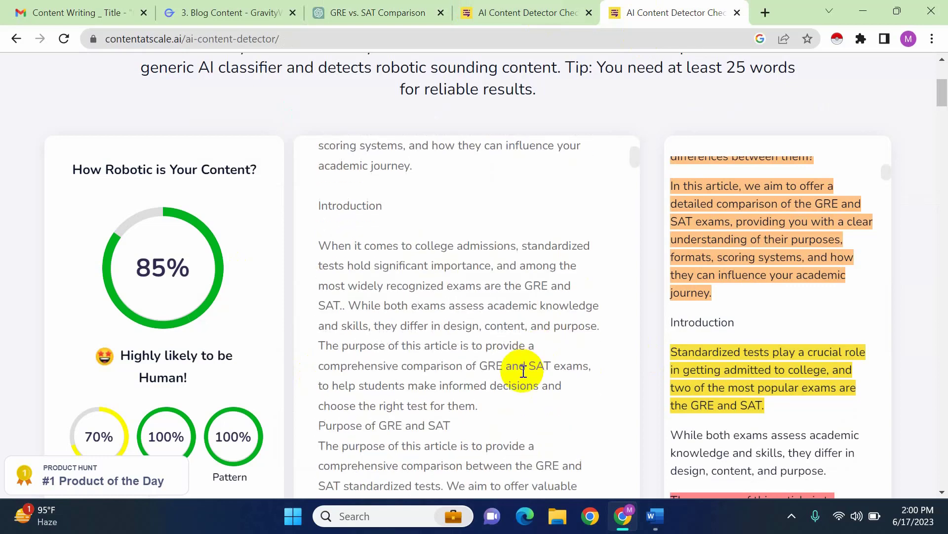
pyautogui.press('BackSpace')
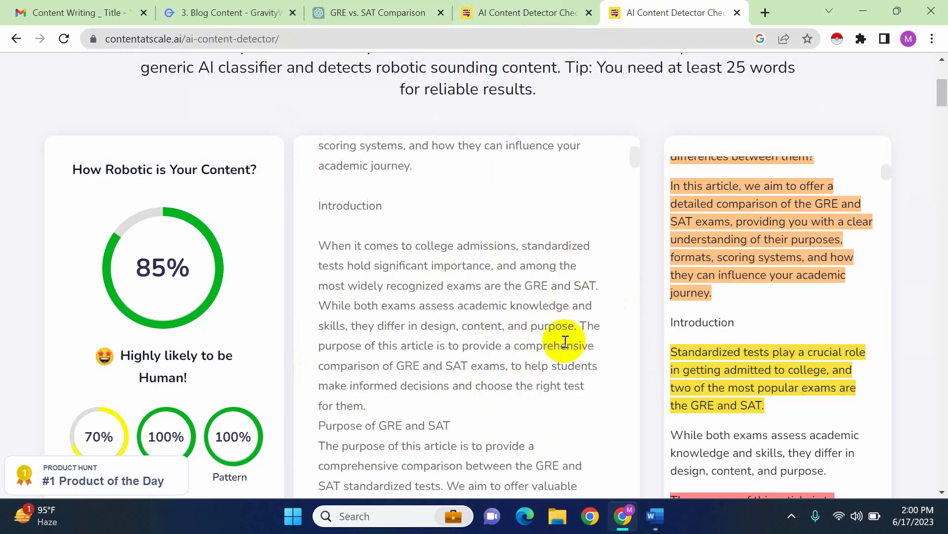
# Rerun the AI content check on the article with the rewritten Introduction sentence
pyautogui.scroll(-5, 665, 396)
pyautogui.scroll(5, 651, 424)
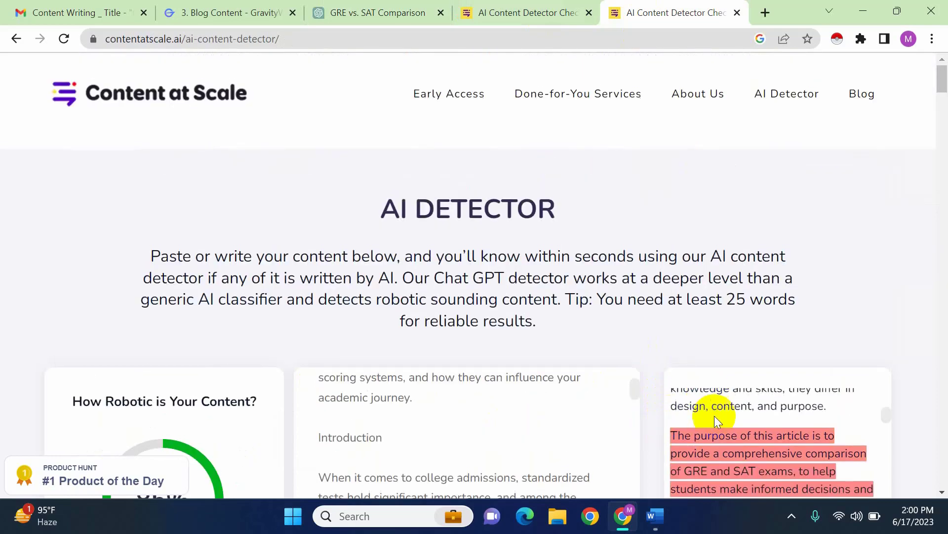
pyautogui.scroll(2, 715, 416)
pyautogui.scroll(-4, 646, 254)
pyautogui.scroll(3, 657, 321)
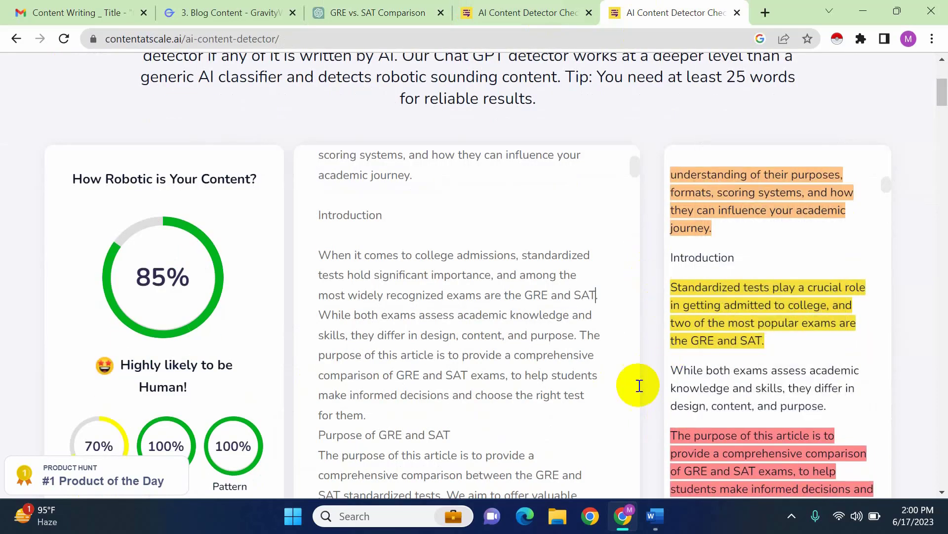
pyautogui.scroll(-3, 664, 383)
pyautogui.scroll(3, 667, 378)
pyautogui.scroll(-6, 647, 393)
pyautogui.scroll(-3, 548, 433)
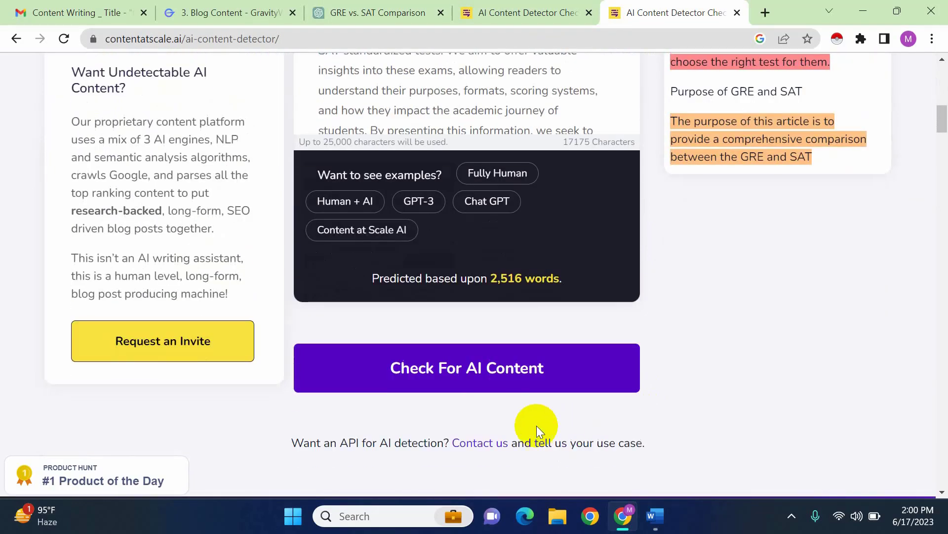
pyautogui.click(508, 380)
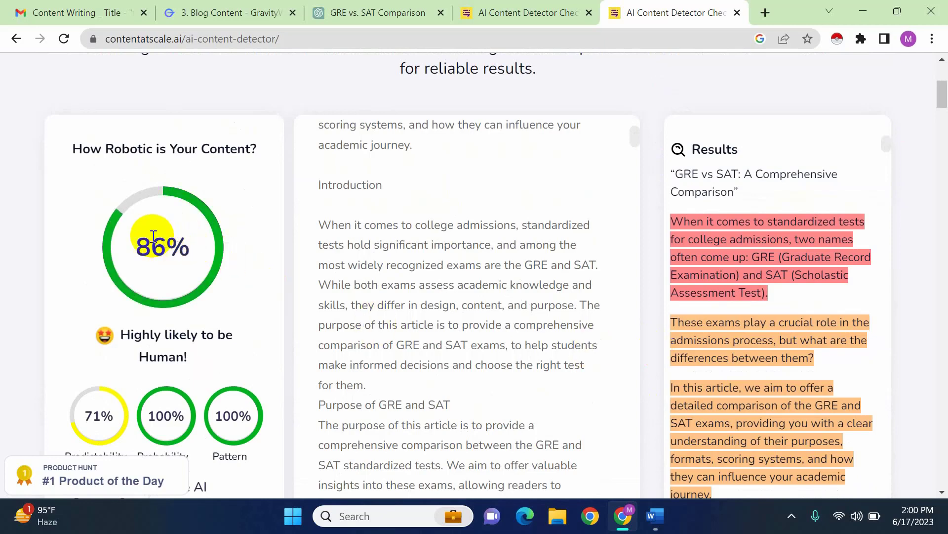
# Review the highlighted sentences in the results and select the yellow one beginning "Whether you are a high school student"
pyautogui.scroll(-5, 702, 353)
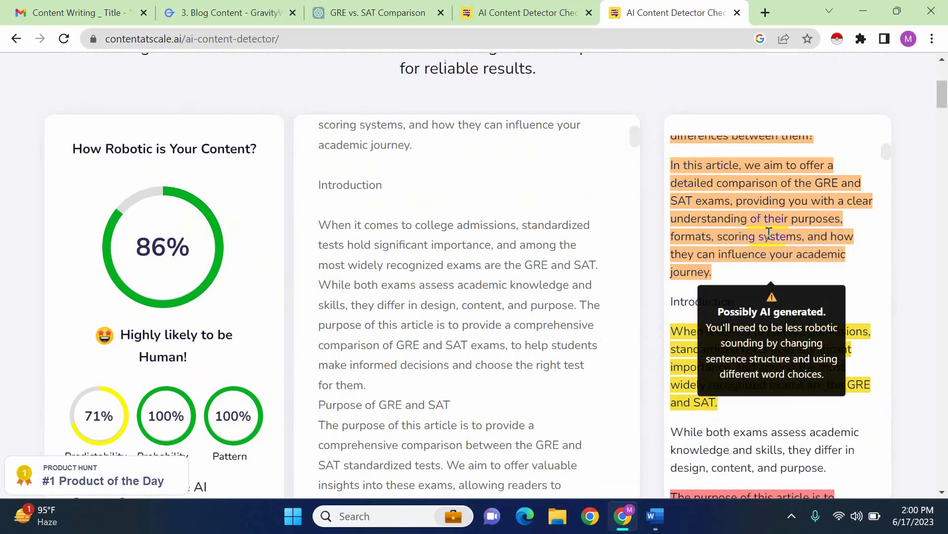
pyautogui.scroll(-2, 713, 381)
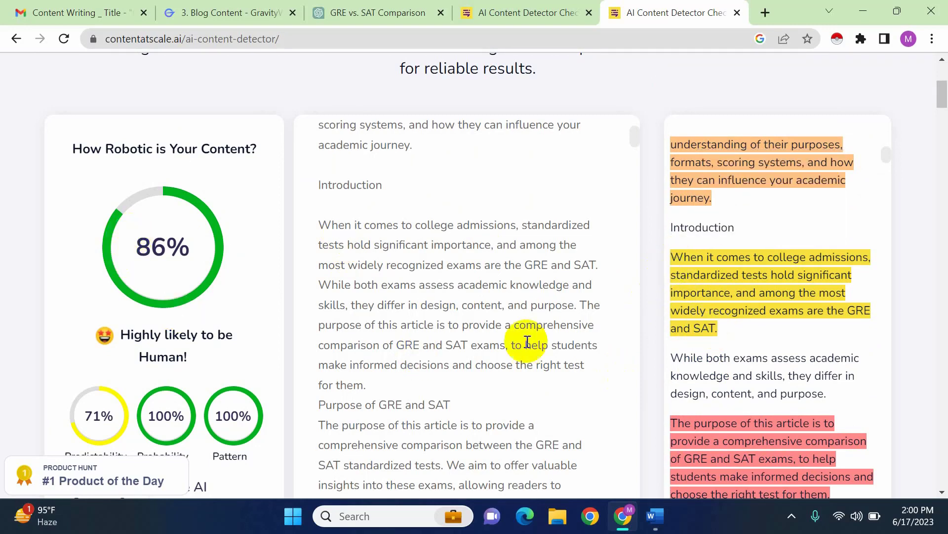
pyautogui.scroll(-10, 756, 405)
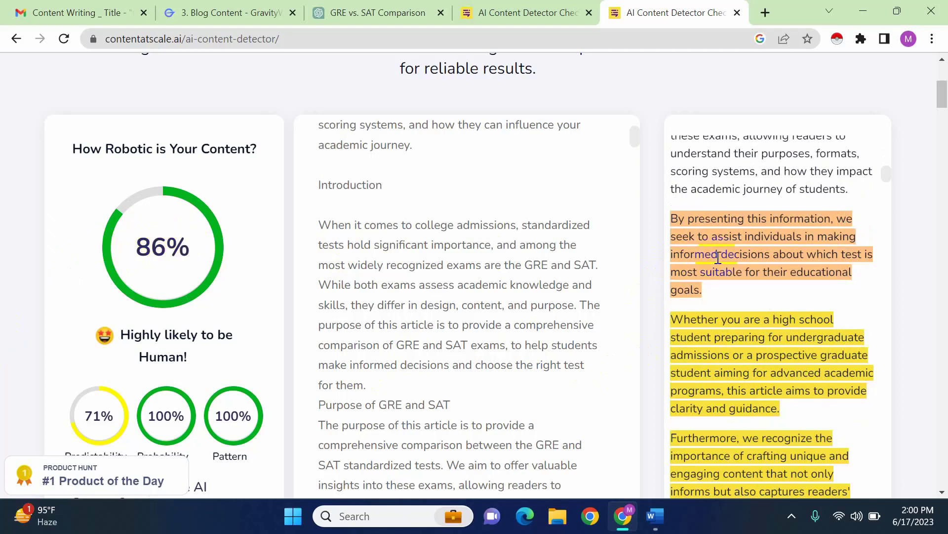
pyautogui.scroll(1, 789, 362)
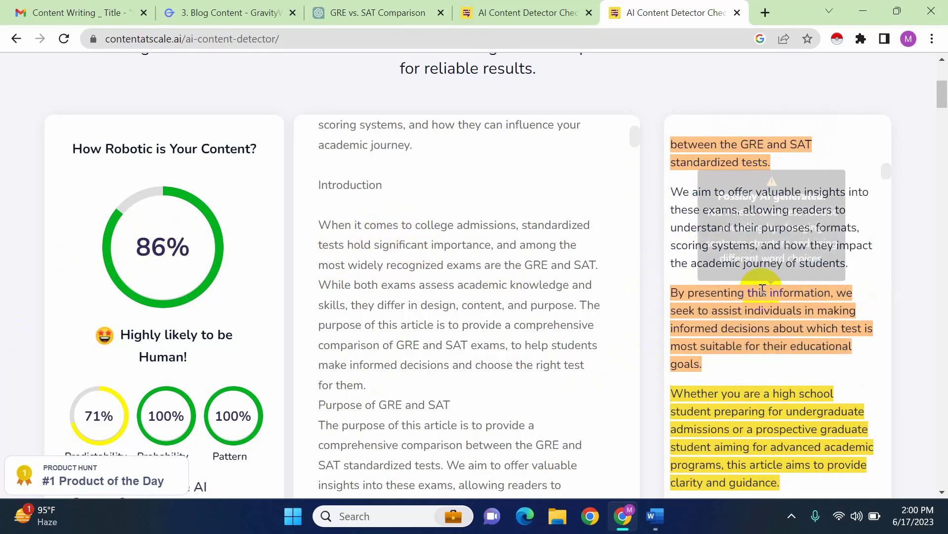
pyautogui.scroll(-2, 784, 391)
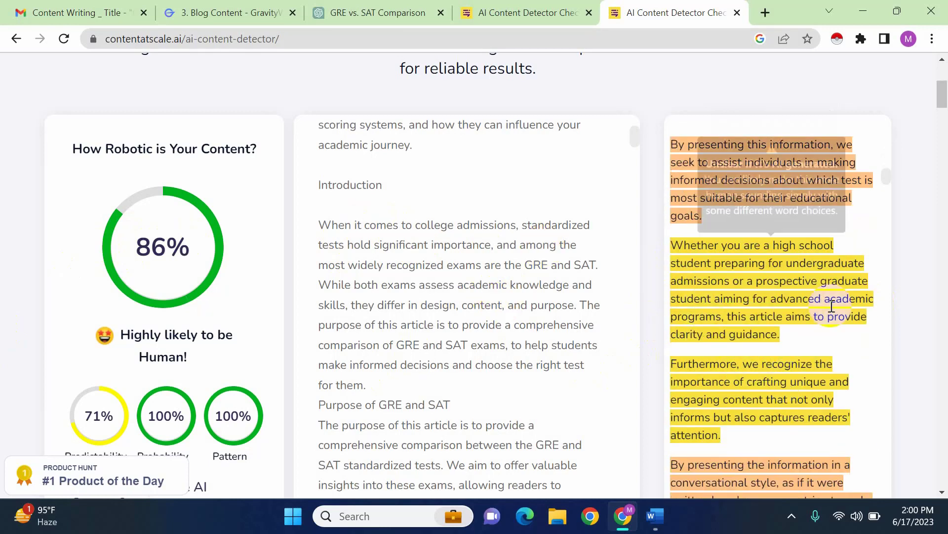
pyautogui.moveTo(782, 336); pyautogui.dragTo(676, 240)
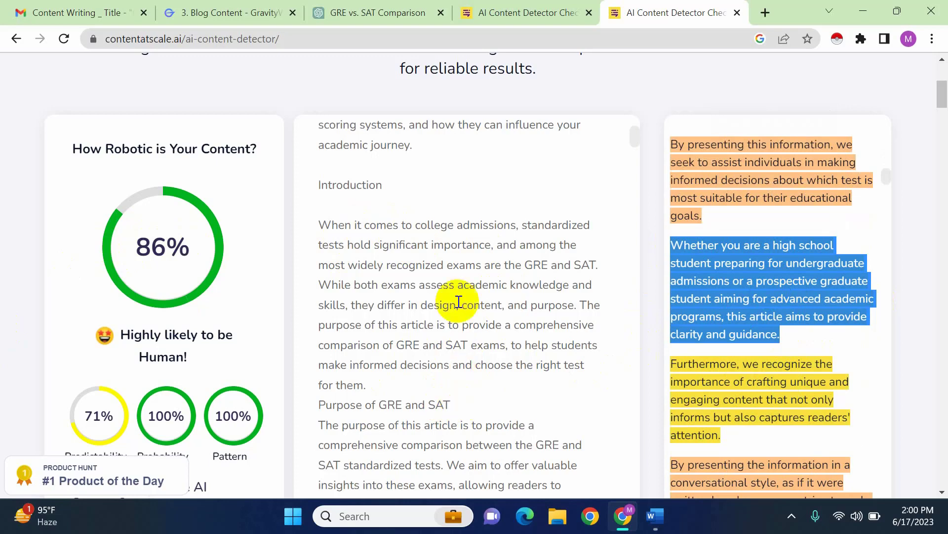
# Locate and copy the sentence beginning "Whether you are a high school student" in the article's Purpose of GRE and SAT section
pyautogui.scroll(-2, 527, 393)
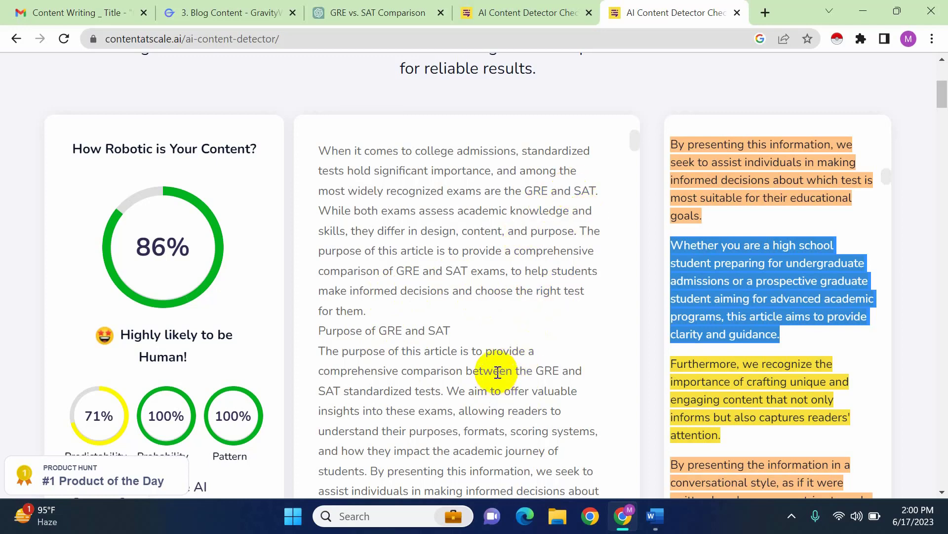
pyautogui.scroll(5, 718, 343)
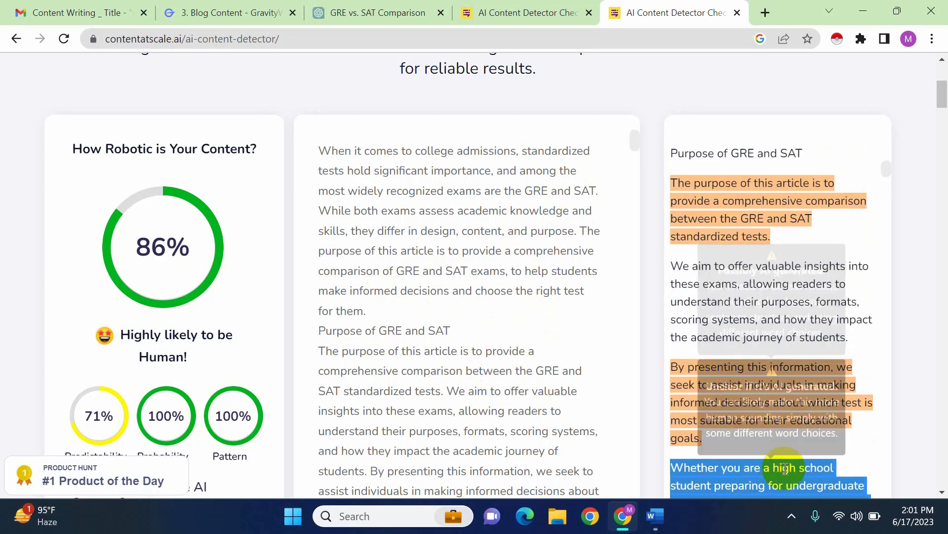
pyautogui.moveTo(786, 462)
pyautogui.scroll(7, 817, 341)
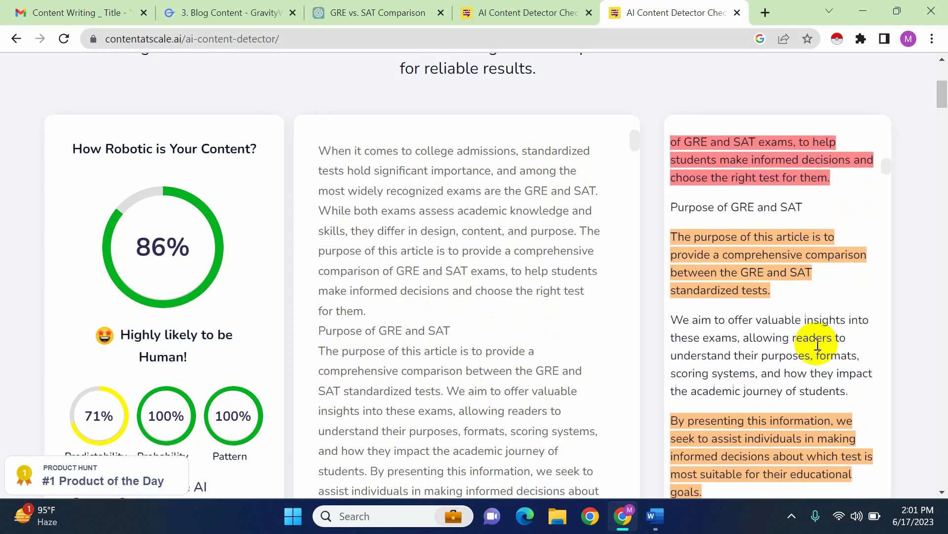
pyautogui.scroll(5, 818, 346)
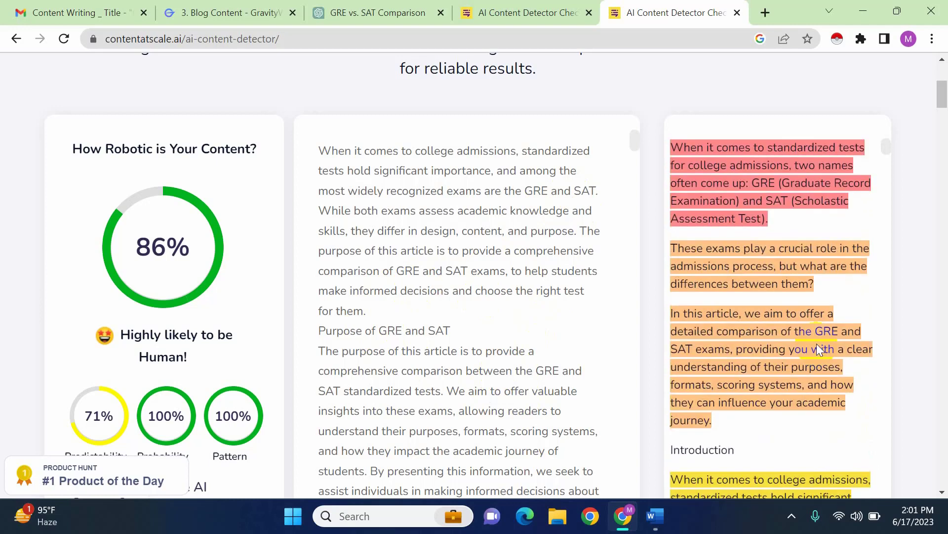
pyautogui.scroll(-5, 813, 345)
pyautogui.scroll(-5, 762, 396)
pyautogui.scroll(-5, 759, 398)
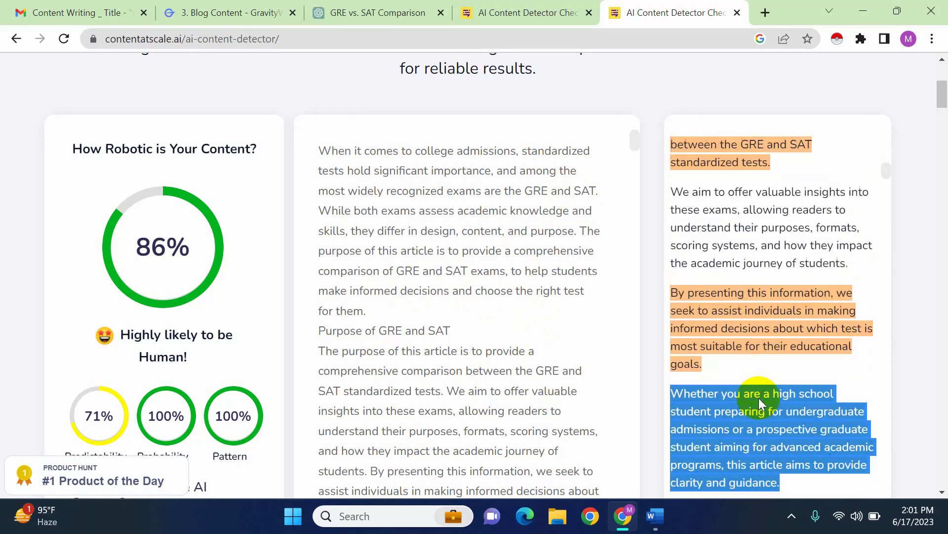
pyautogui.scroll(-2, 757, 397)
pyautogui.scroll(3, 482, 346)
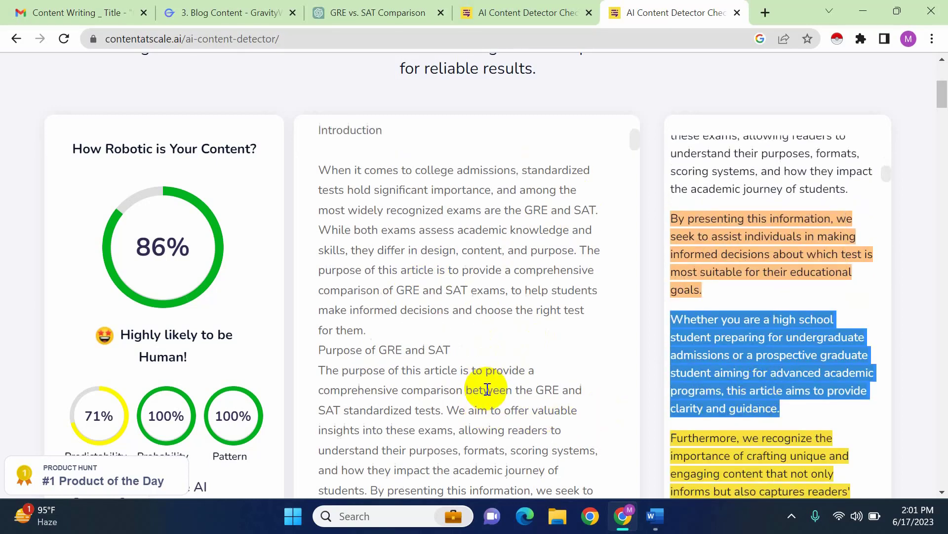
pyautogui.scroll(-5, 380, 281)
pyautogui.scroll(-3, 429, 429)
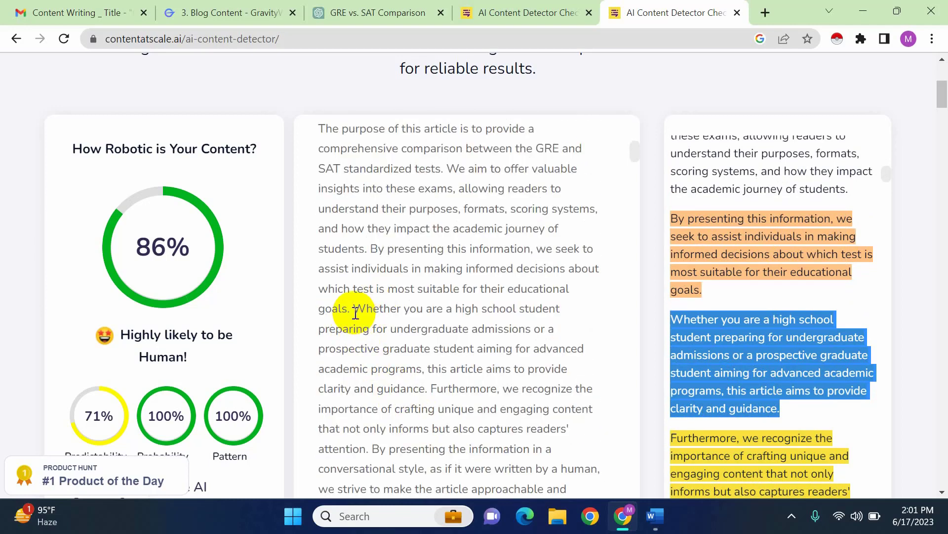
pyautogui.moveTo(354, 309); pyautogui.dragTo(425, 388)
pyautogui.hotkey('ctrl', 'c')
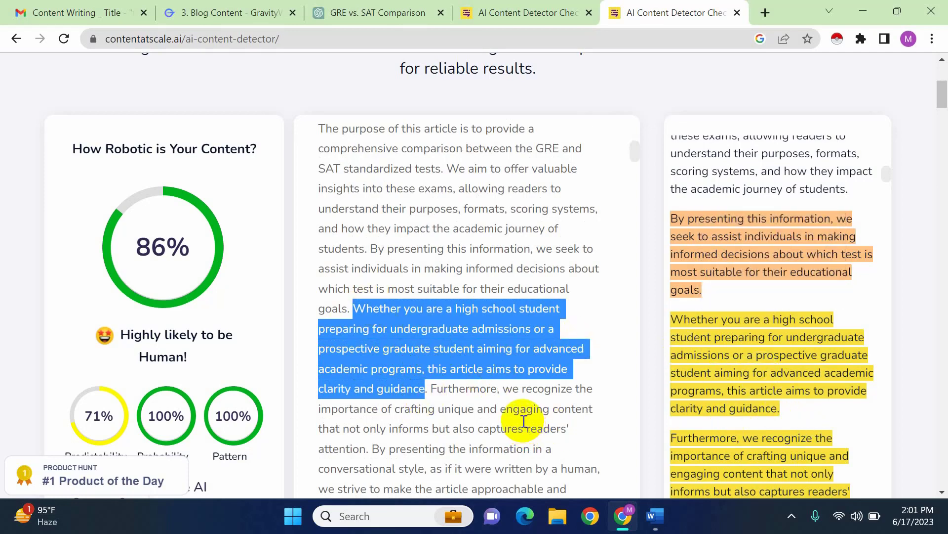
# Paste the copied sentence into a new ChatGPT message, add "rewrite this sentence like a human" after it, and send the message
pyautogui.click(378, 12)
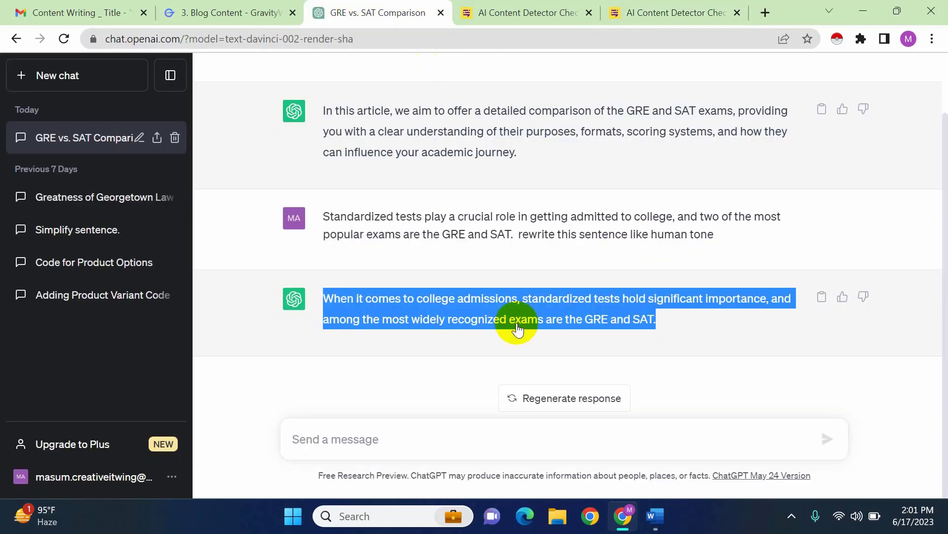
pyautogui.click(441, 431)
pyautogui.hotkey('ctrl', 'v')
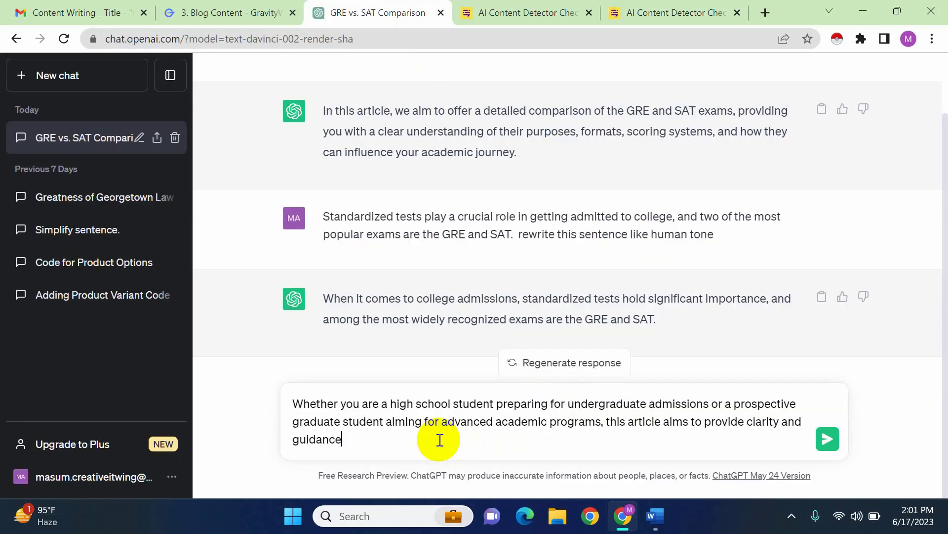
pyautogui.doubleClick(523, 237)
pyautogui.click(534, 233)
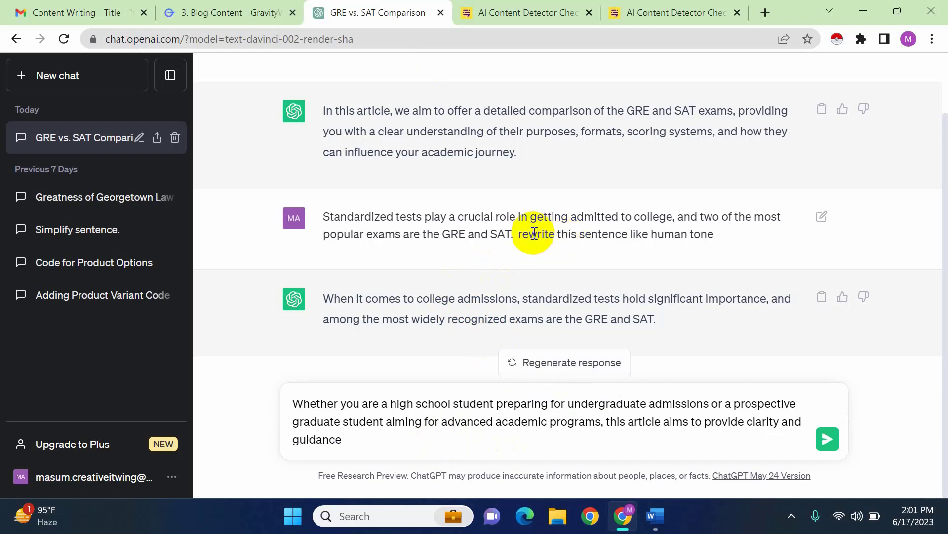
pyautogui.moveTo(522, 234); pyautogui.dragTo(719, 232)
pyautogui.hotkey('ctrl', 'c')
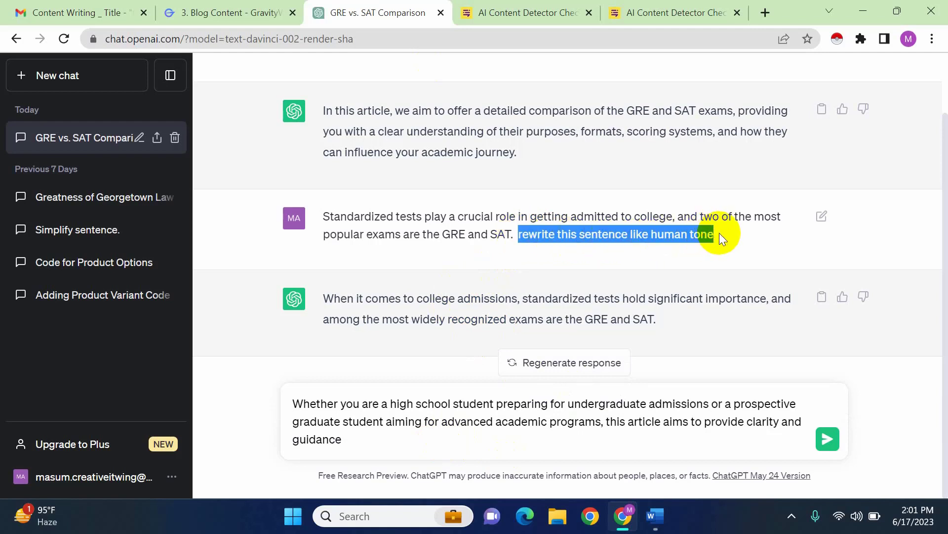
pyautogui.click(451, 443)
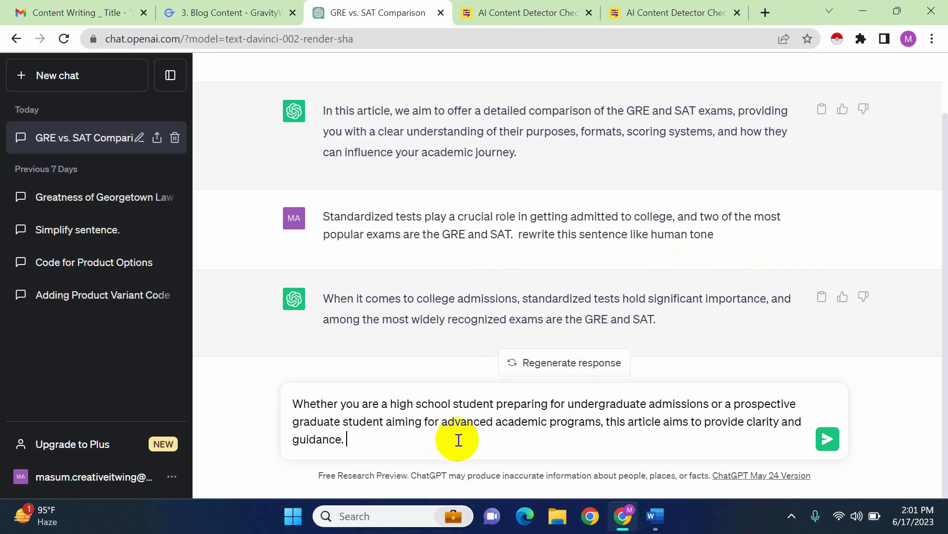
pyautogui.hotkey('ctrl', 'v')
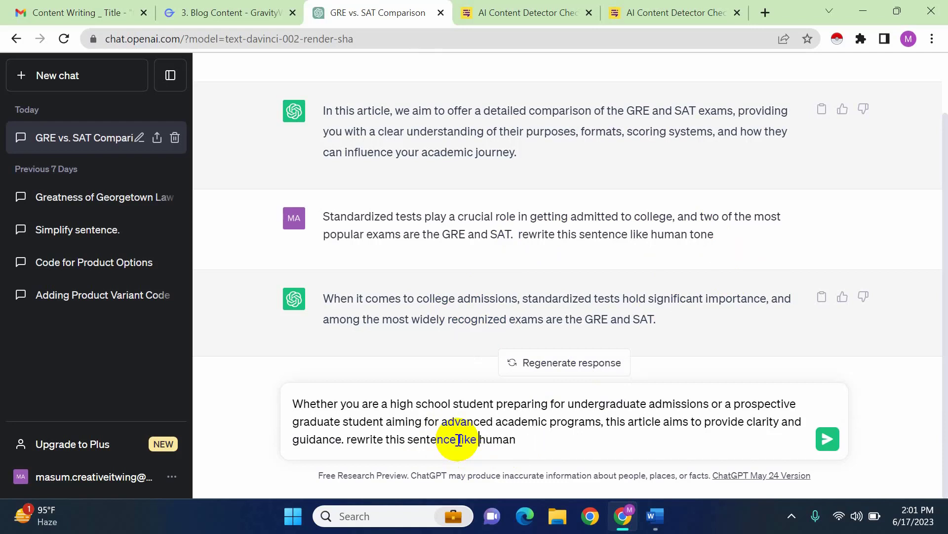
pyautogui.press('Return')
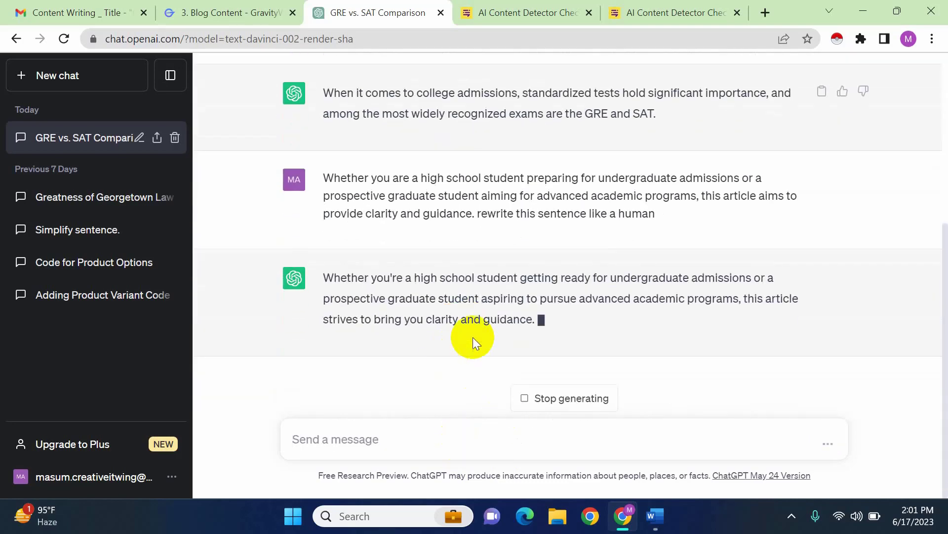
# Copy ChatGPT's rewrite and paste it over the original "Whether you are a high school student" sentence in the detector's article text
pyautogui.moveTo(505, 323); pyautogui.dragTo(310, 277)
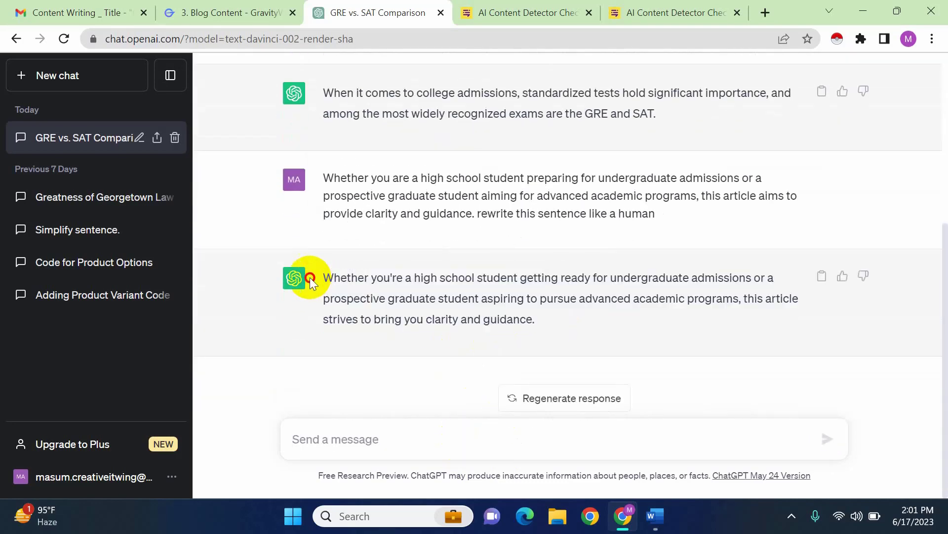
pyautogui.rightClick(312, 279)
pyautogui.click(482, 324)
pyautogui.moveTo(549, 318); pyautogui.dragTo(285, 257)
pyautogui.hotkey('ctrl', 'c')
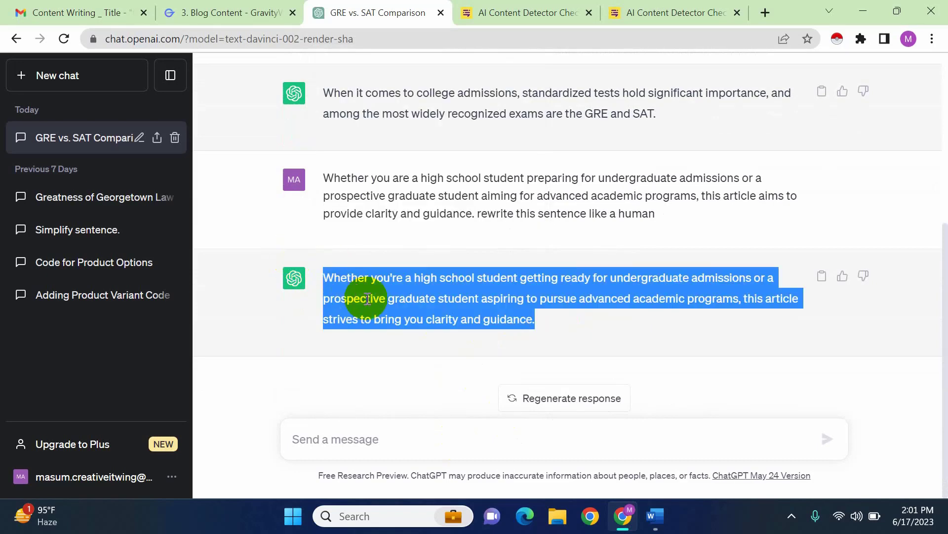
pyautogui.click(676, 13)
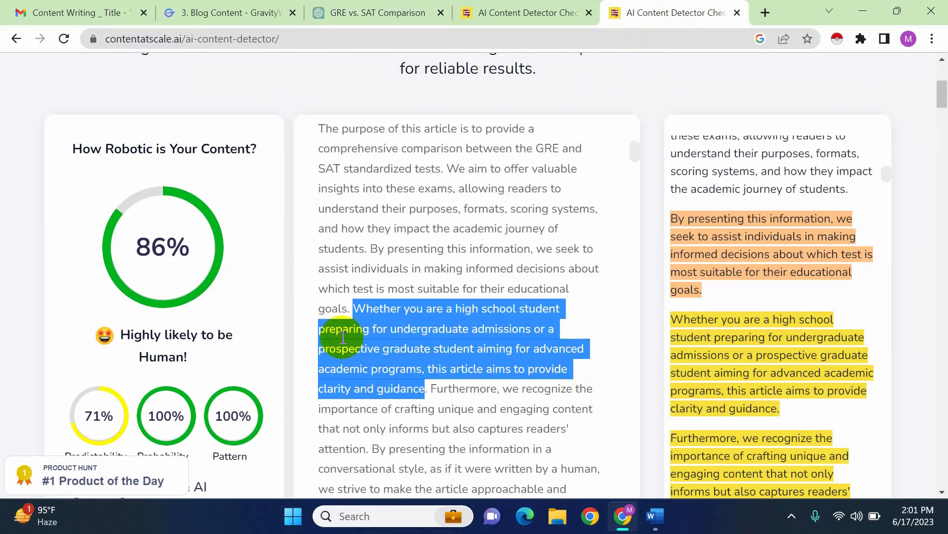
pyautogui.hotkey('ctrl', 'v')
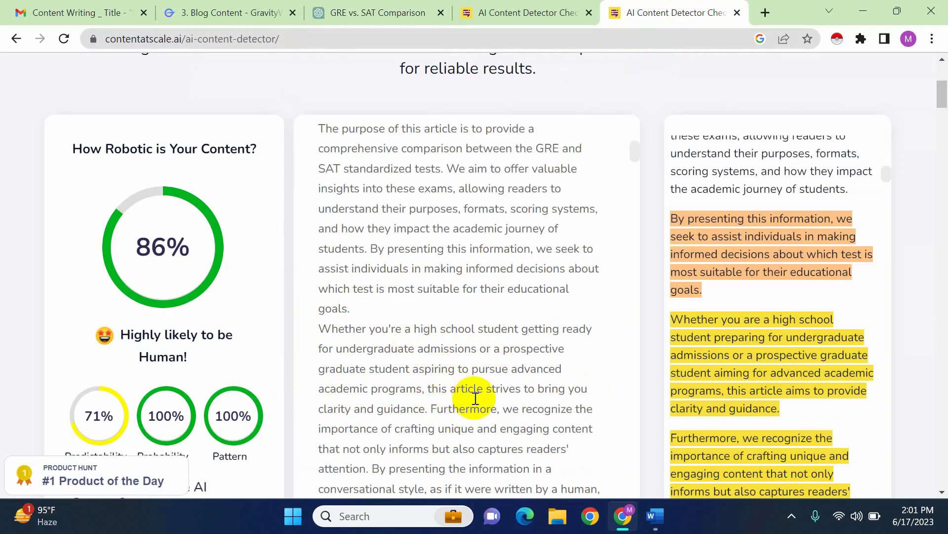
# Rerun the AI content check on the article with the rewritten Purpose of GRE and SAT sentence
pyautogui.scroll(-5, 654, 423)
pyautogui.scroll(-2, 651, 425)
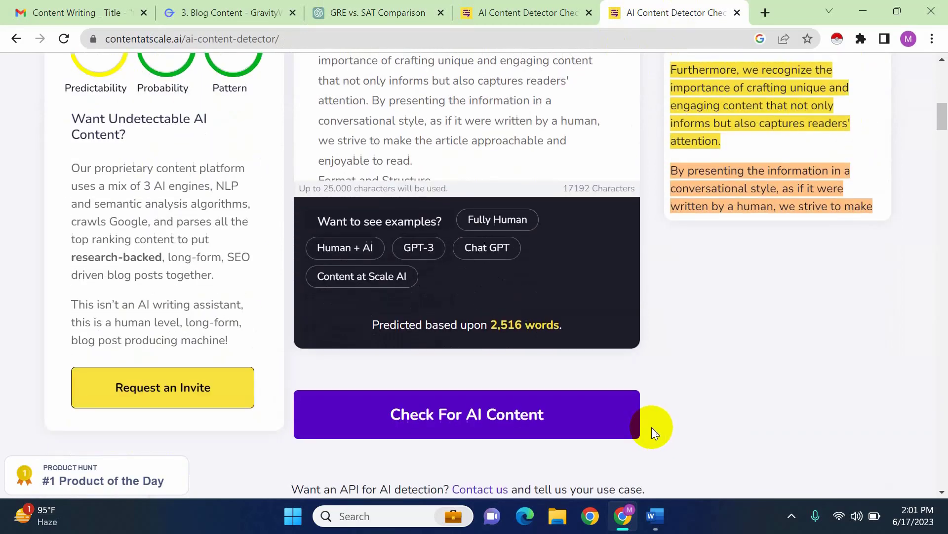
pyautogui.click(484, 410)
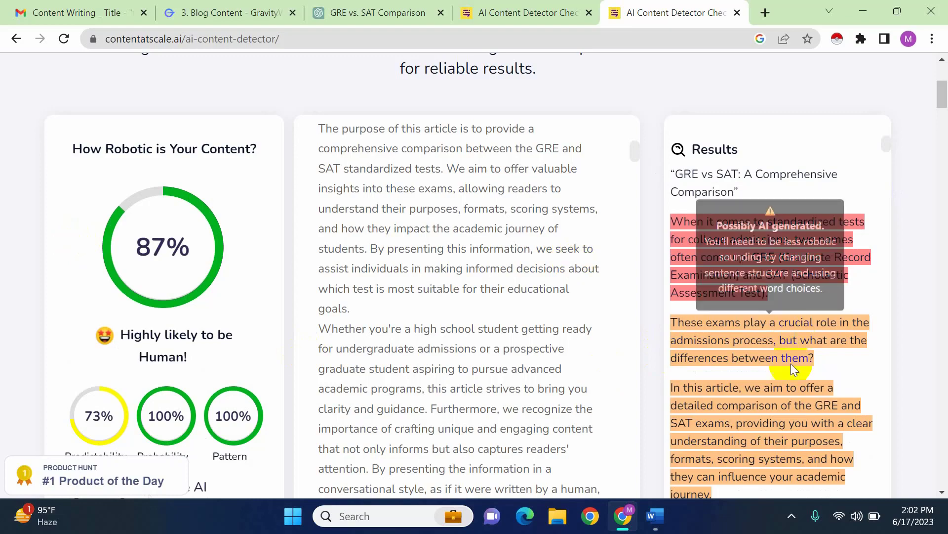
# Examine how the rewritten sentence beginning "Whether you're a high school student" is marked in the new results
pyautogui.scroll(-10, 791, 370)
pyautogui.scroll(-8, 799, 377)
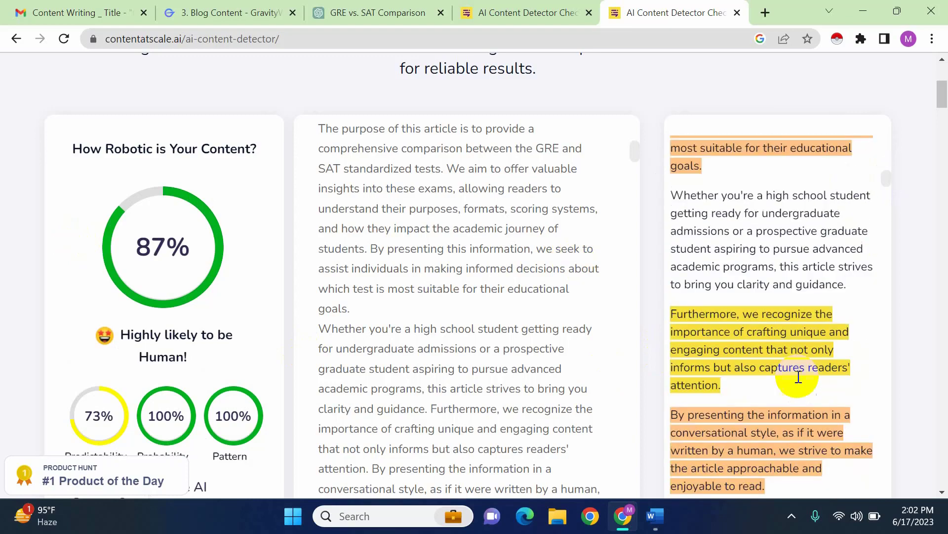
pyautogui.scroll(-4, 797, 376)
pyautogui.scroll(8, 797, 375)
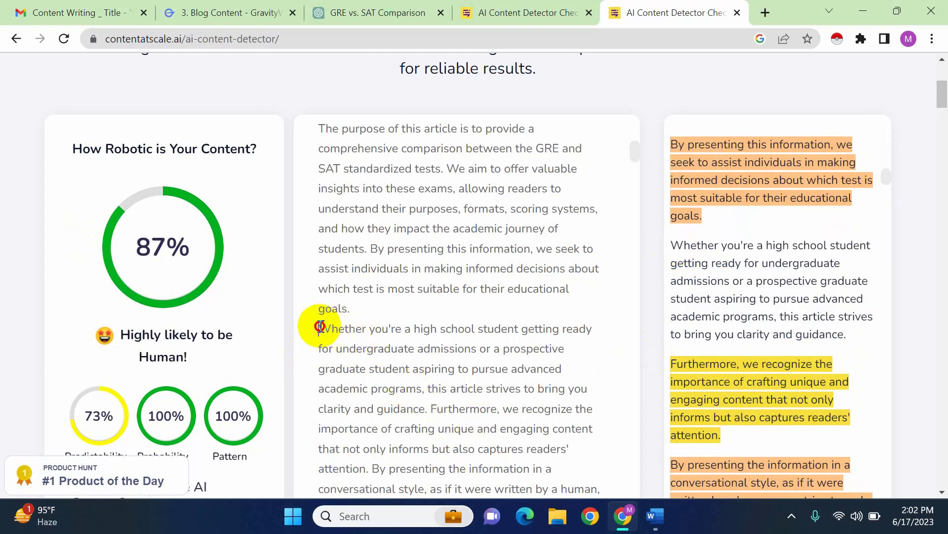
pyautogui.moveTo(320, 326); pyautogui.dragTo(414, 349)
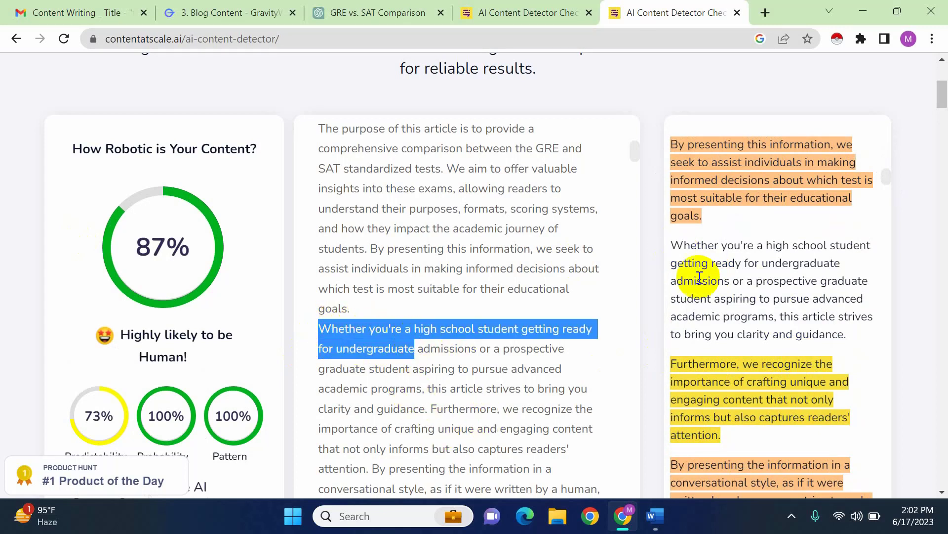
pyautogui.moveTo(673, 243); pyautogui.dragTo(864, 332)
pyautogui.click(735, 277)
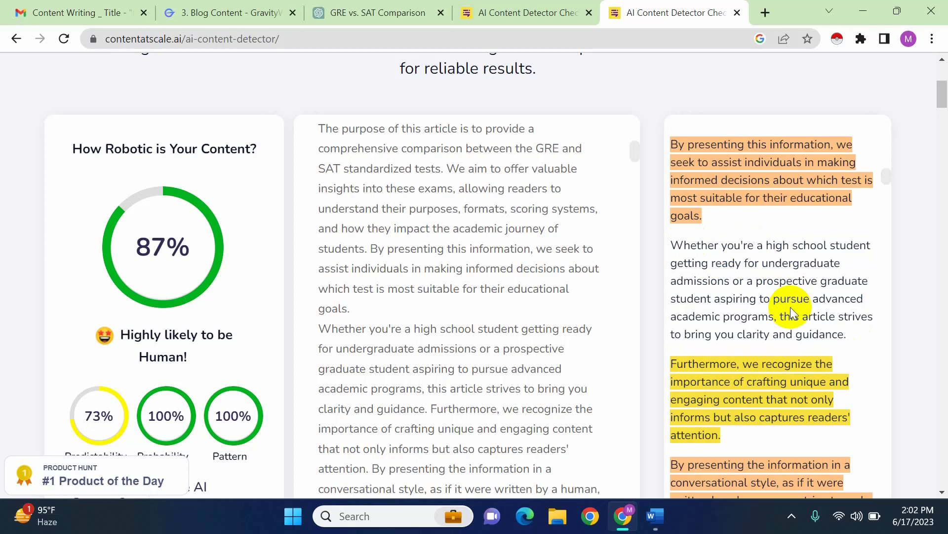
# Copy the flagged sentence beginning "Furthermore, we recognize the importance" from the results and locate it in the article text
pyautogui.scroll(1, 768, 289)
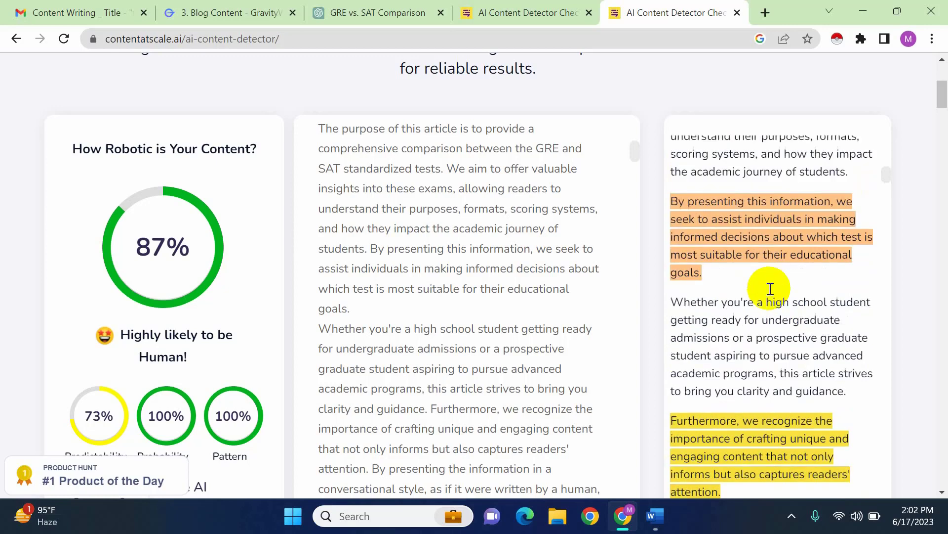
pyautogui.scroll(-2, 763, 289)
pyautogui.scroll(-1, 764, 289)
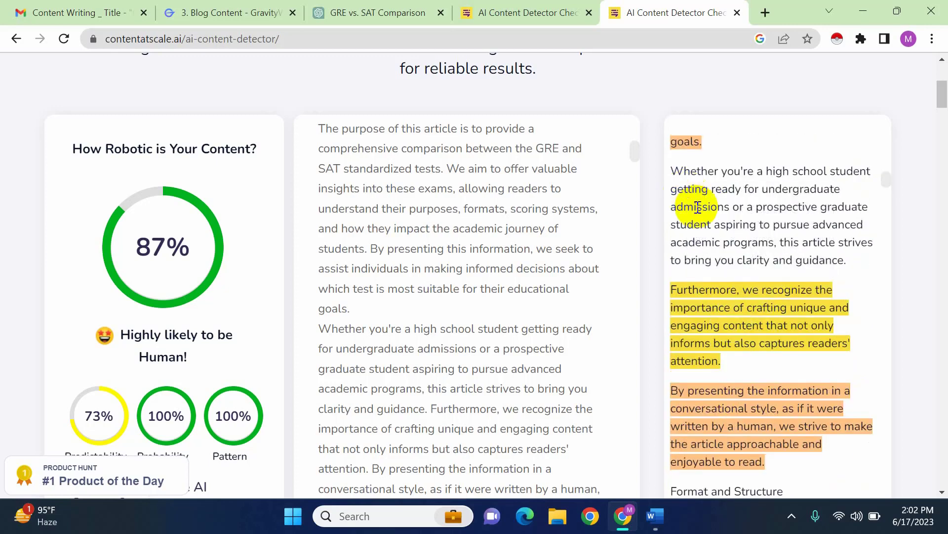
pyautogui.moveTo(724, 362); pyautogui.dragTo(672, 299)
pyautogui.hotkey('ctrl', 'c')
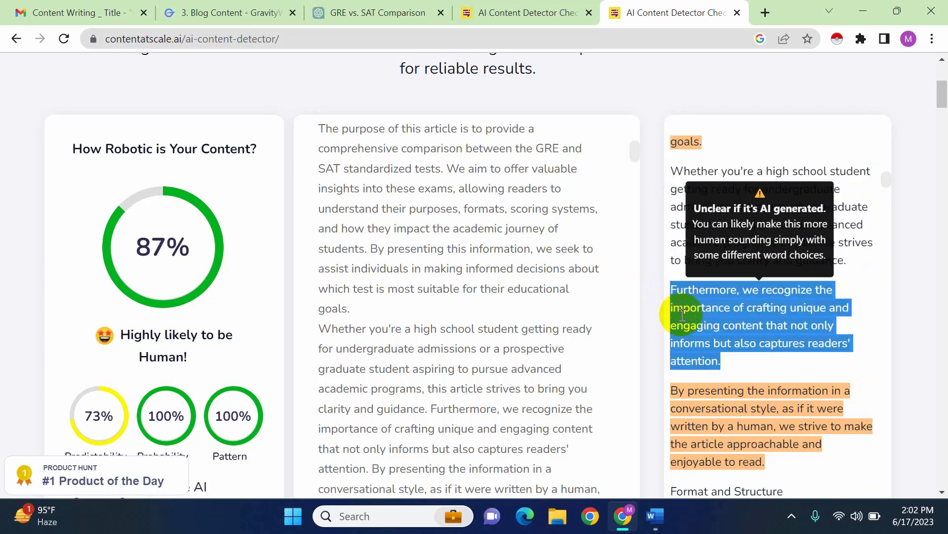
pyautogui.scroll(-3, 497, 433)
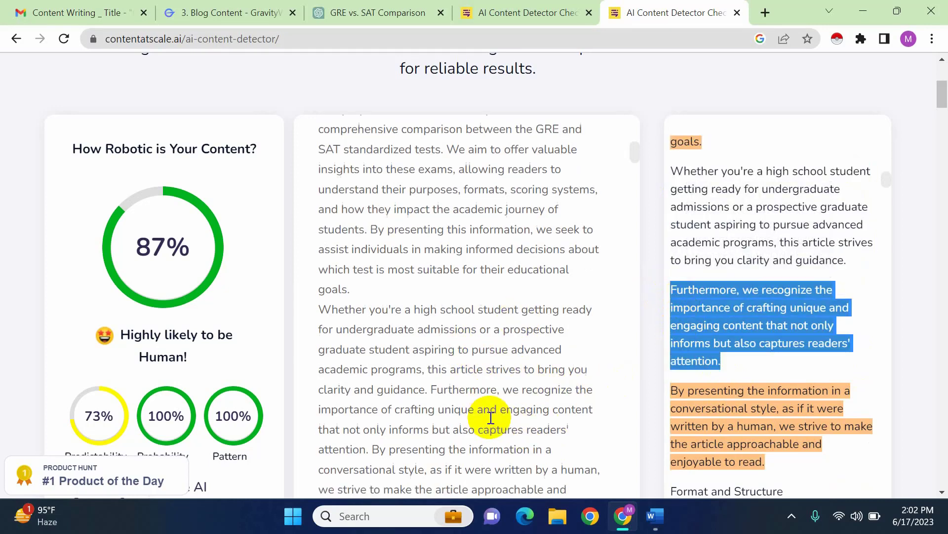
pyautogui.click(434, 262)
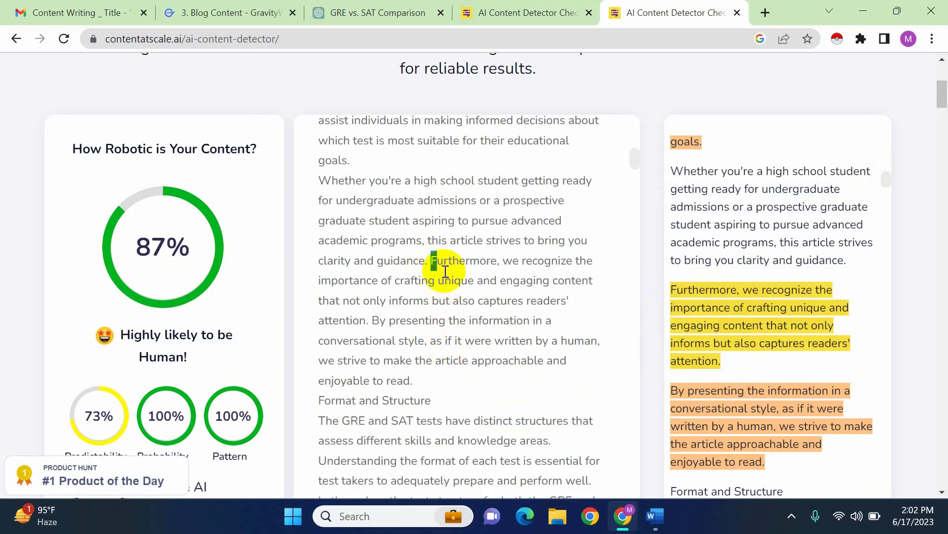
# Paste the copied "Furthermore" sentence into a new ChatGPT message, append "rewrite this sentence like a human", and send it
pyautogui.click(349, 11)
pyautogui.click(432, 434)
pyautogui.hotkey('ctrl', 'v')
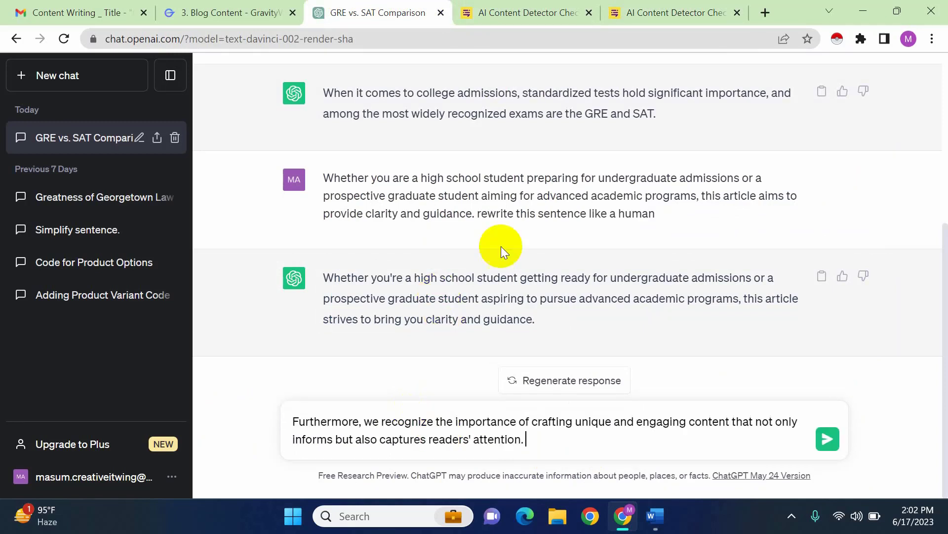
pyautogui.moveTo(479, 217); pyautogui.dragTo(592, 229)
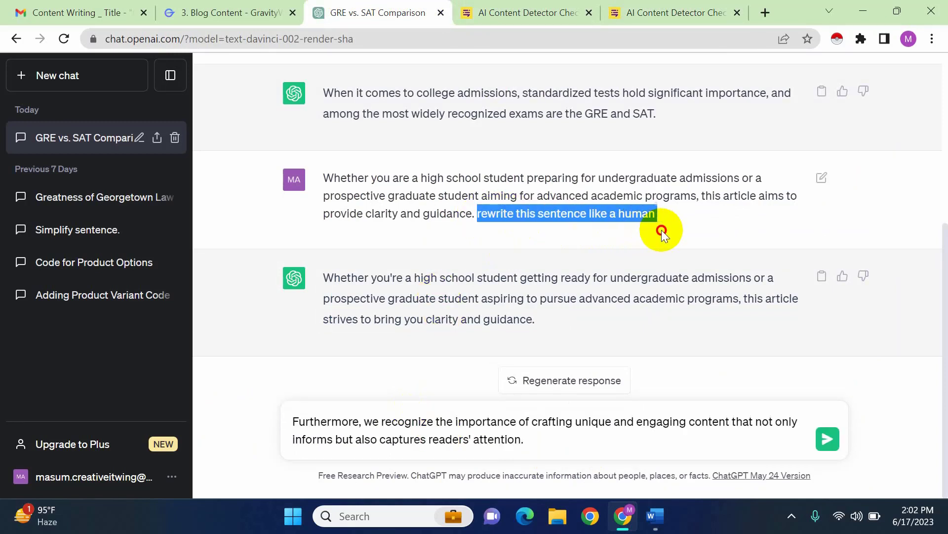
pyautogui.click(555, 442)
pyautogui.write('rewrite this sentence like a human')
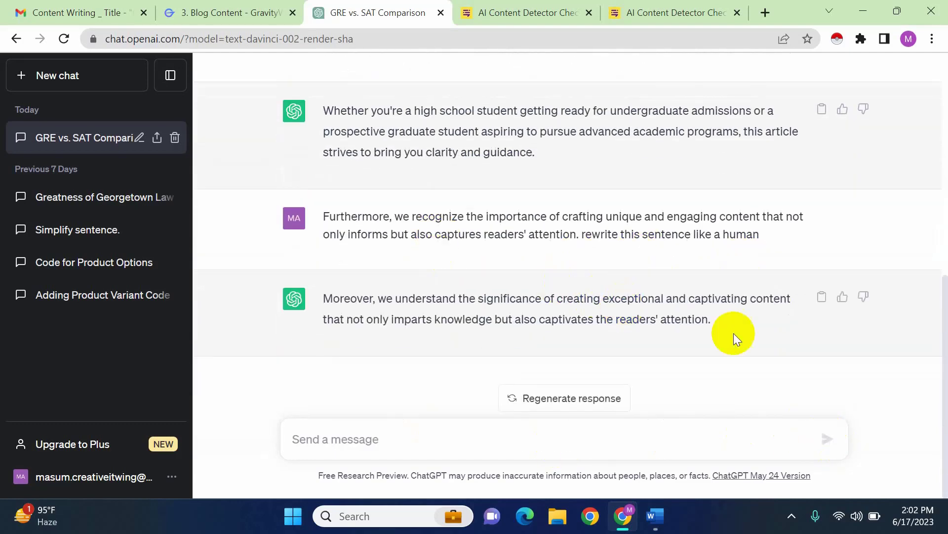
# Copy ChatGPT's rewrite beginning "Moreover, we understand" and paste it over the "Furthermore" sentence in the detector's article text
pyautogui.moveTo(723, 322); pyautogui.dragTo(376, 301)
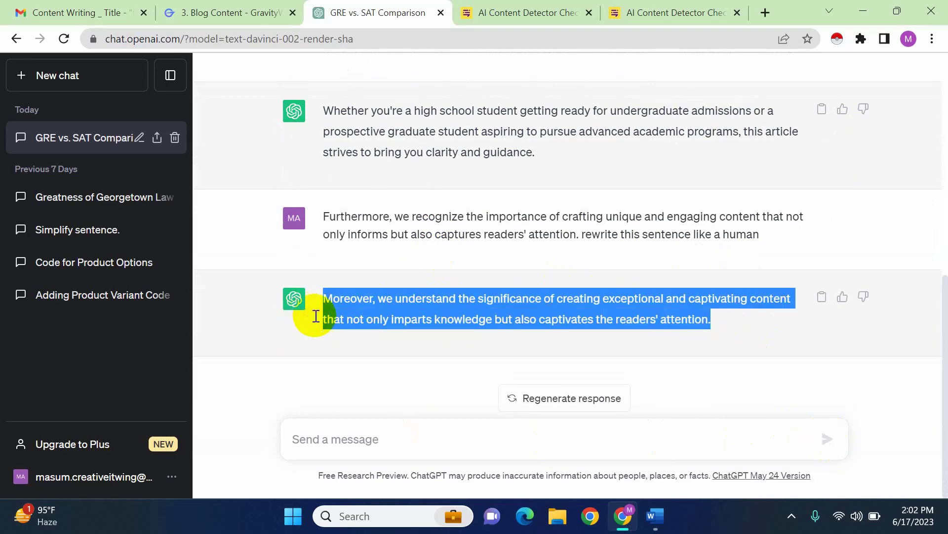
pyautogui.click(637, 7)
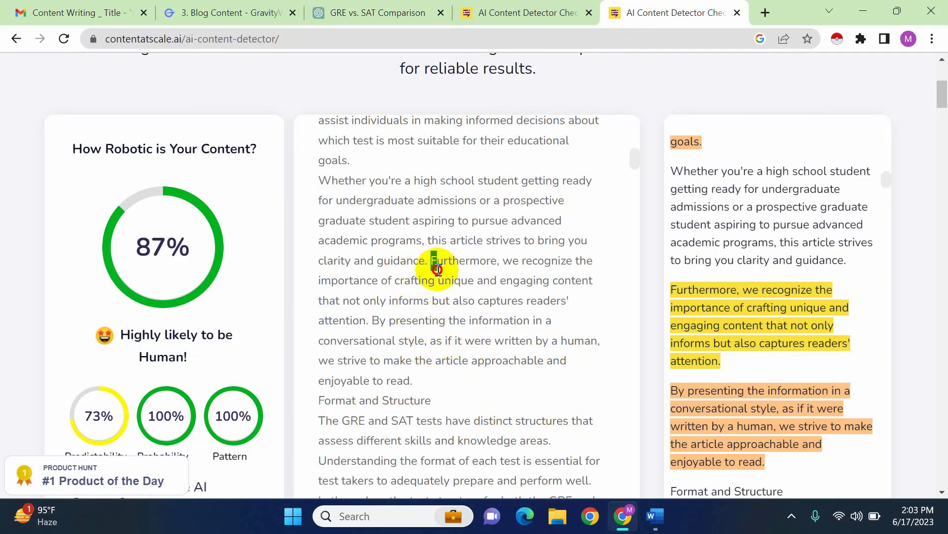
pyautogui.moveTo(438, 269); pyautogui.dragTo(371, 320)
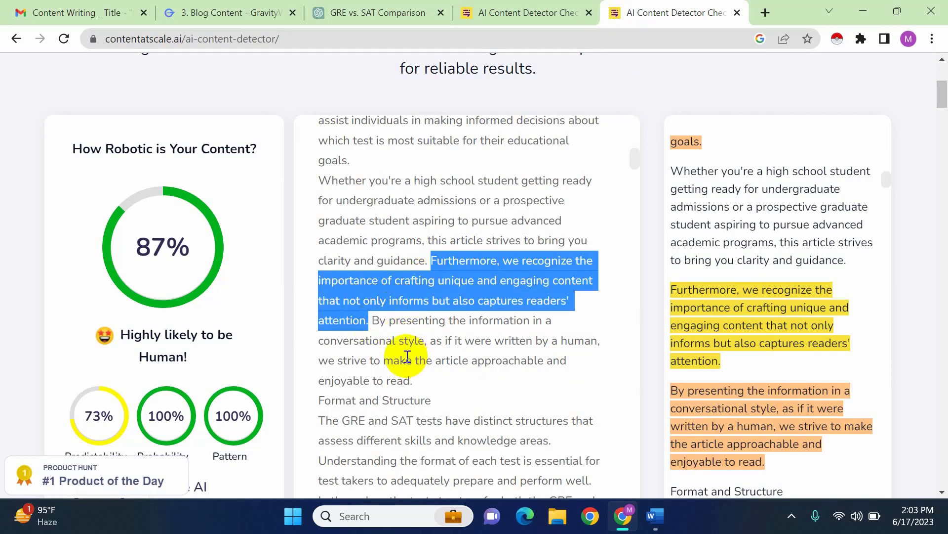
pyautogui.write("Moreover, we understand the significance of creating exceptional and captivating content that not only imparts knowledge but also captivates the readers' attention.")
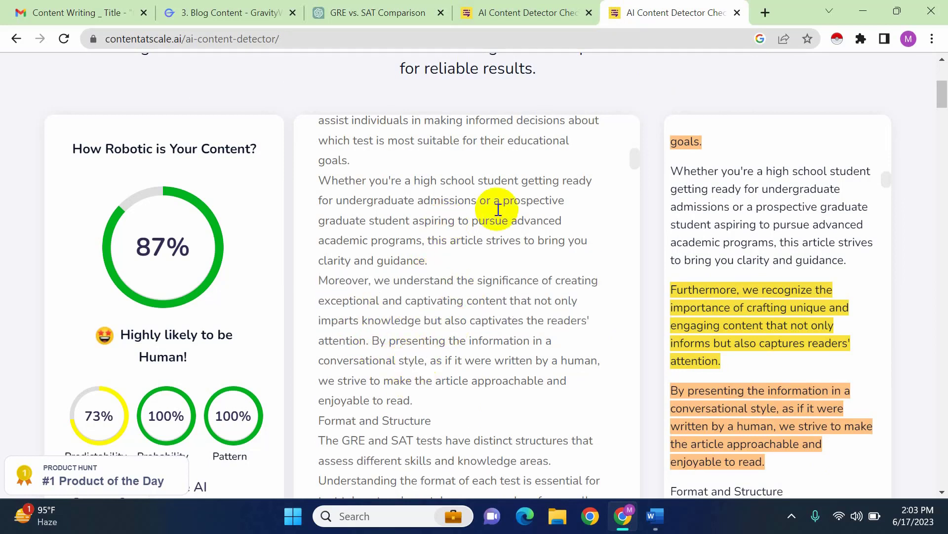
# Rerun the AI content check on the article with the "Moreover" sentence in place
pyautogui.scroll(-1, 653, 414)
pyautogui.scroll(-5, 651, 417)
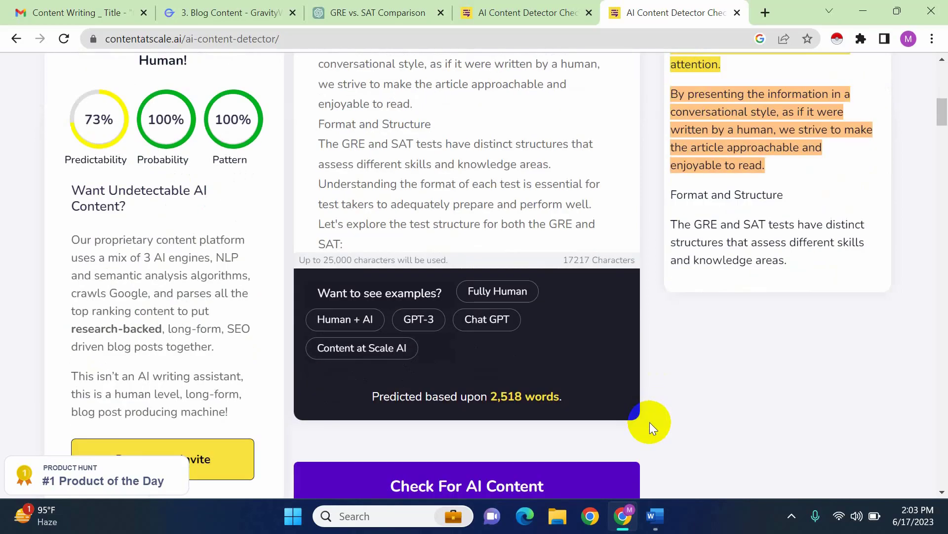
pyautogui.click(529, 483)
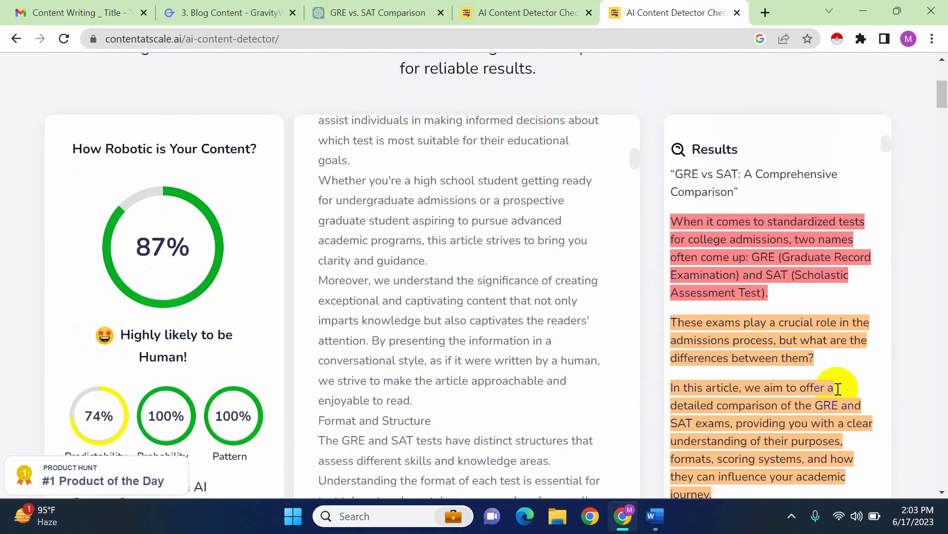
# Examine how the rewritten sentence beginning "Moreover, we understand the significance" is marked in the new results
pyautogui.scroll(-6, 831, 403)
pyautogui.scroll(-8, 831, 403)
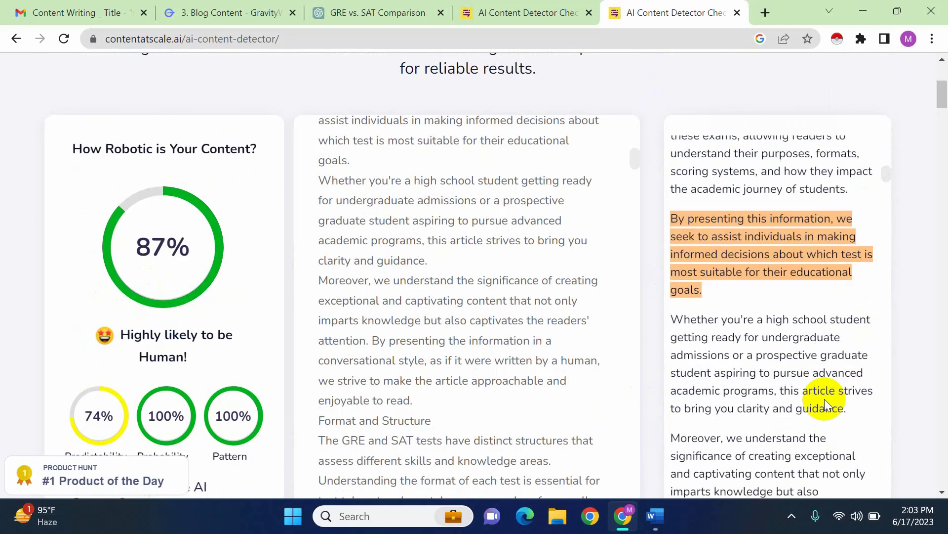
pyautogui.scroll(-5, 825, 399)
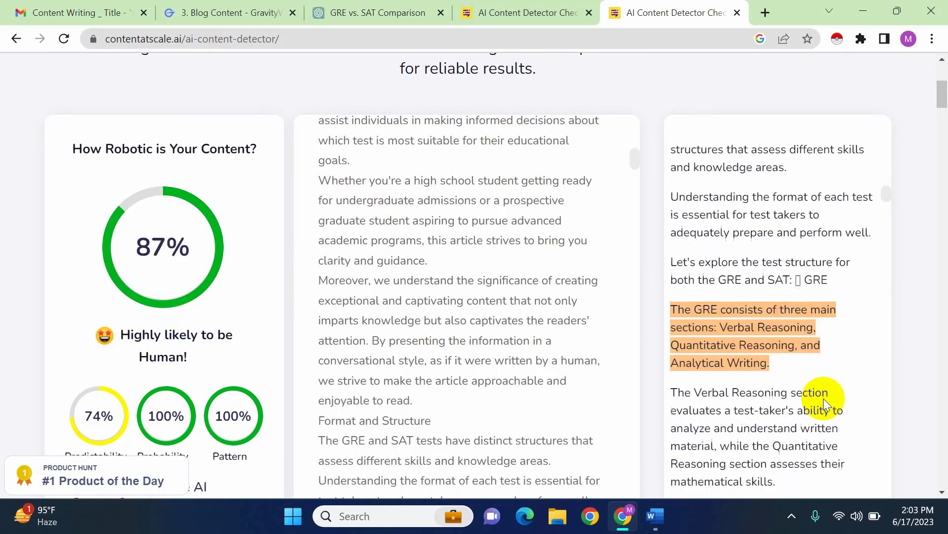
pyautogui.scroll(6, 821, 396)
pyautogui.scroll(-2, 790, 385)
pyautogui.scroll(3, 796, 375)
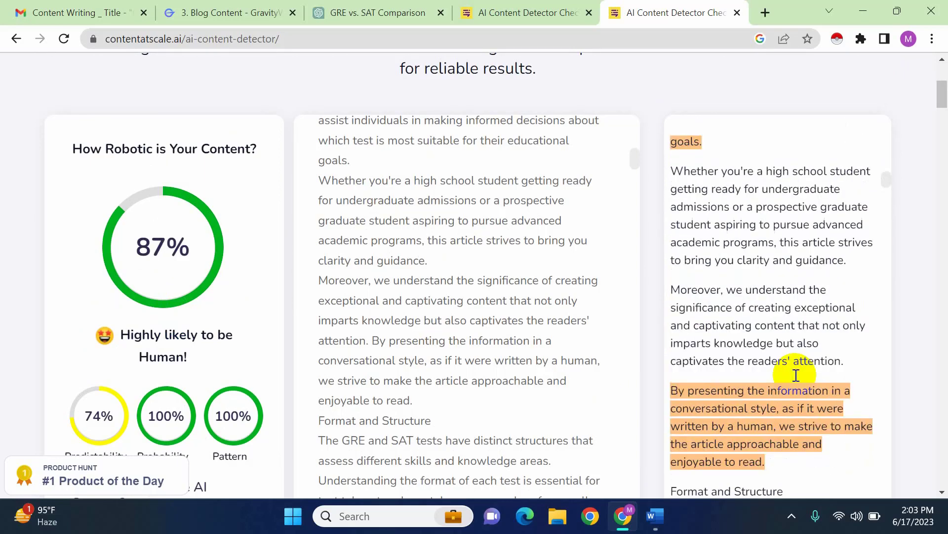
pyautogui.scroll(5, 752, 311)
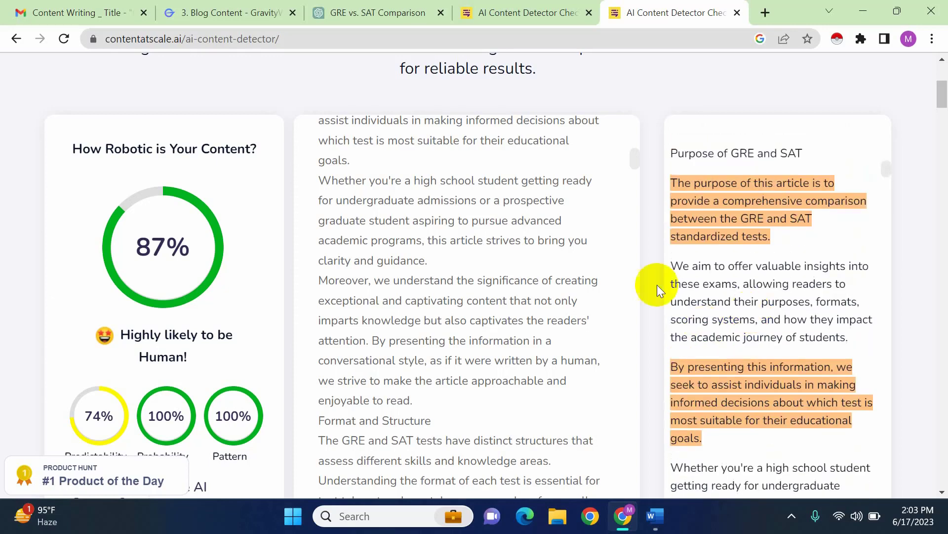
pyautogui.scroll(-3, 730, 423)
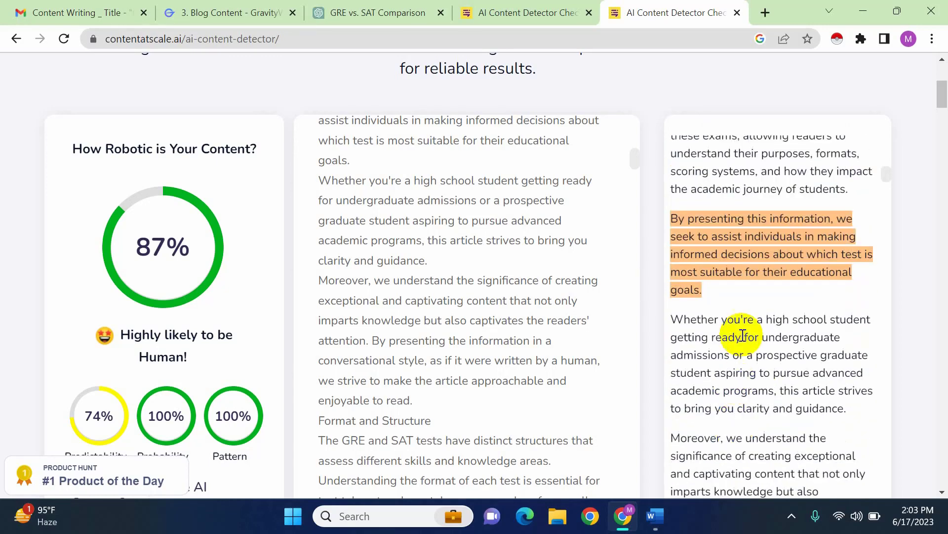
pyautogui.doubleClick(681, 318)
pyautogui.scroll(-3, 731, 360)
pyautogui.moveTo(671, 290); pyautogui.dragTo(864, 364)
pyautogui.click(863, 364)
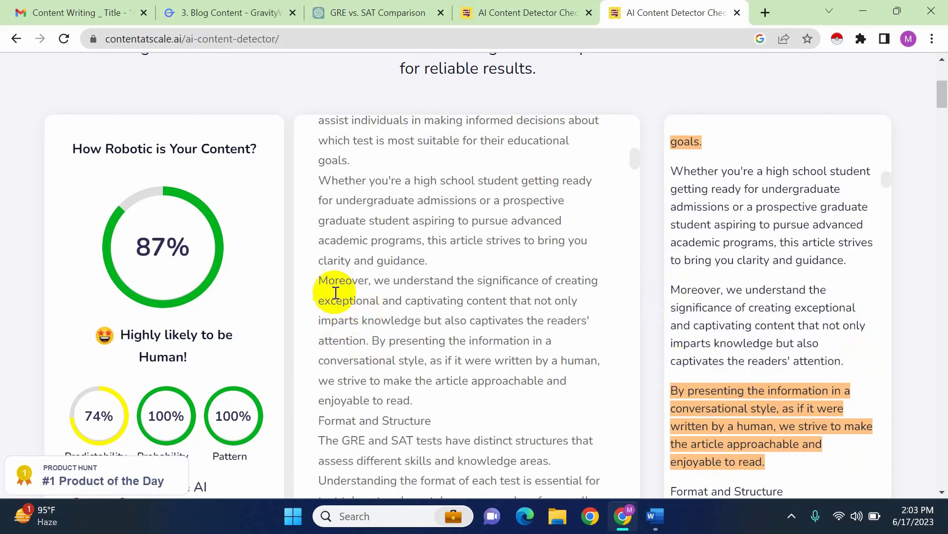
pyautogui.moveTo(319, 279); pyautogui.dragTo(381, 297)
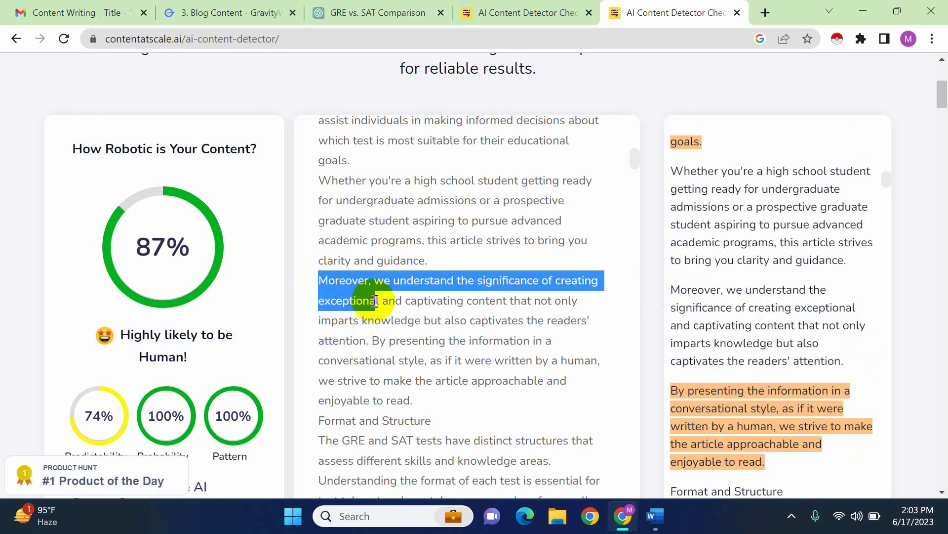
pyautogui.click(677, 289)
pyautogui.moveTo(676, 289); pyautogui.dragTo(835, 353)
pyautogui.click(858, 366)
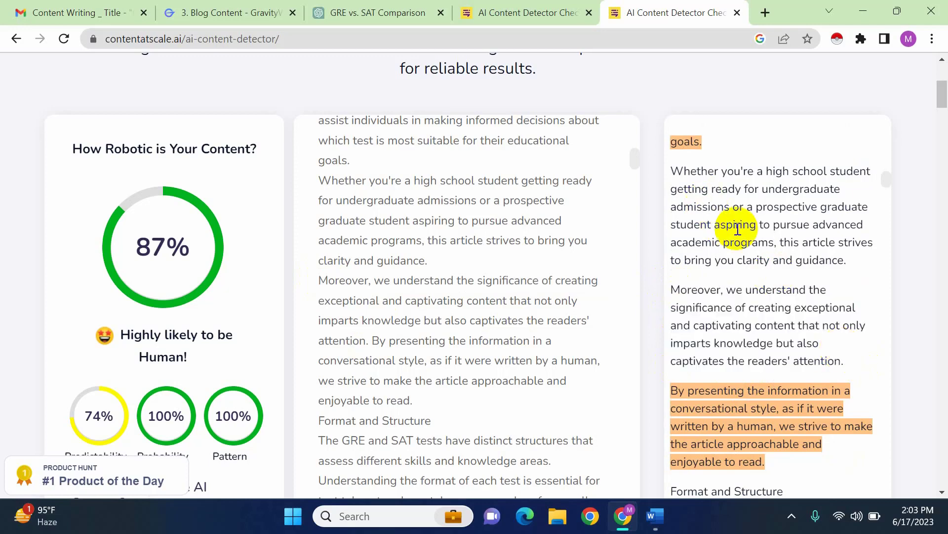
# Compare the markings of both rewritten sentences with the surrounding sentences in the Purpose of GRE and SAT results
pyautogui.scroll(-3, 771, 360)
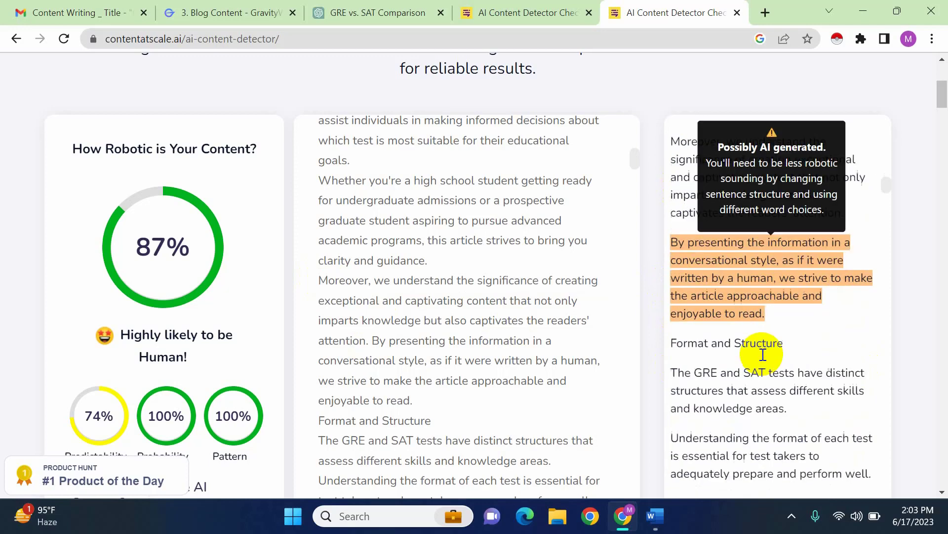
pyautogui.scroll(3, 753, 327)
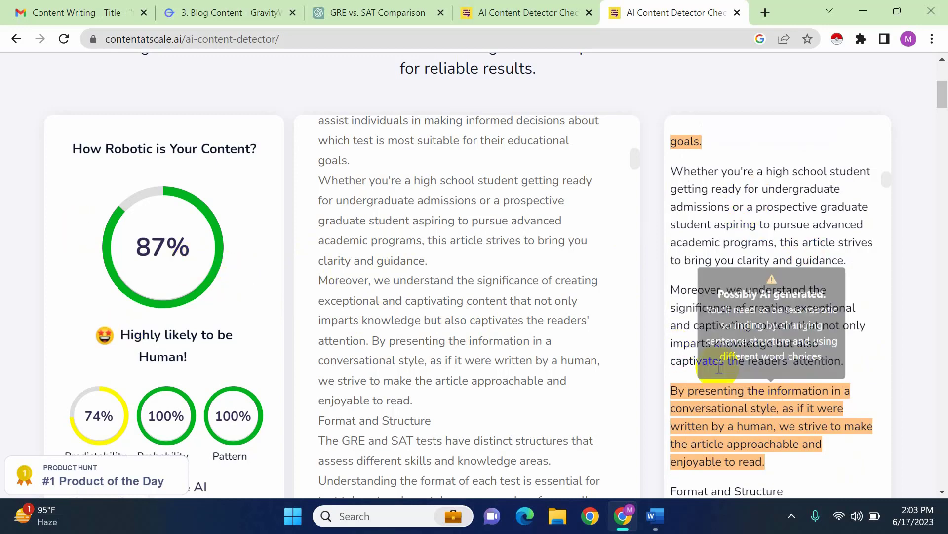
pyautogui.moveTo(673, 167); pyautogui.dragTo(861, 357)
pyautogui.click(851, 345)
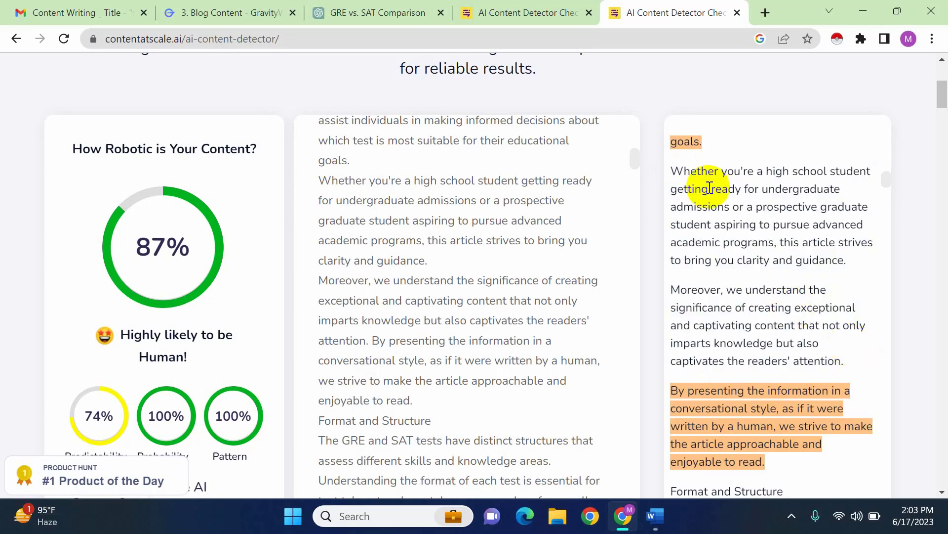
pyautogui.moveTo(669, 176); pyautogui.dragTo(847, 364)
pyautogui.click(865, 363)
pyautogui.scroll(7, 783, 311)
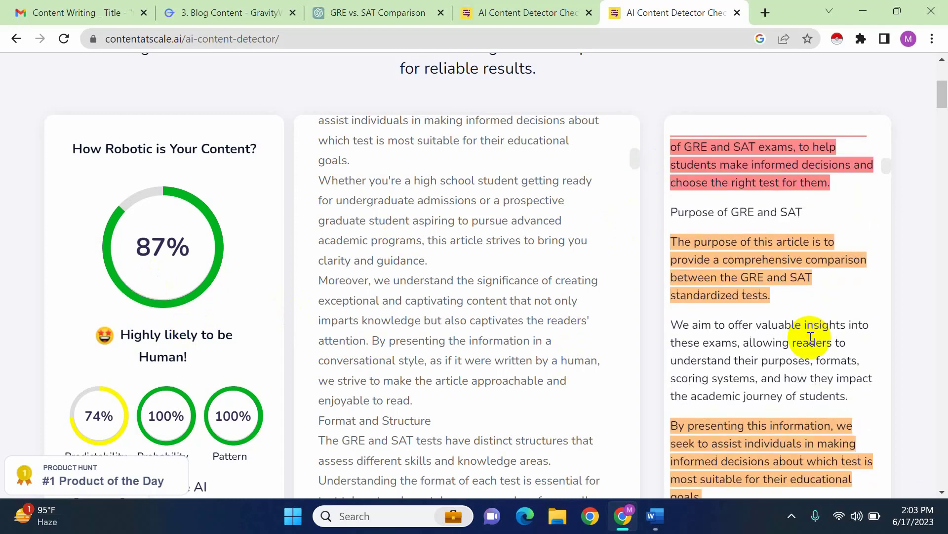
pyautogui.scroll(-11, 804, 333)
pyautogui.scroll(7, 804, 335)
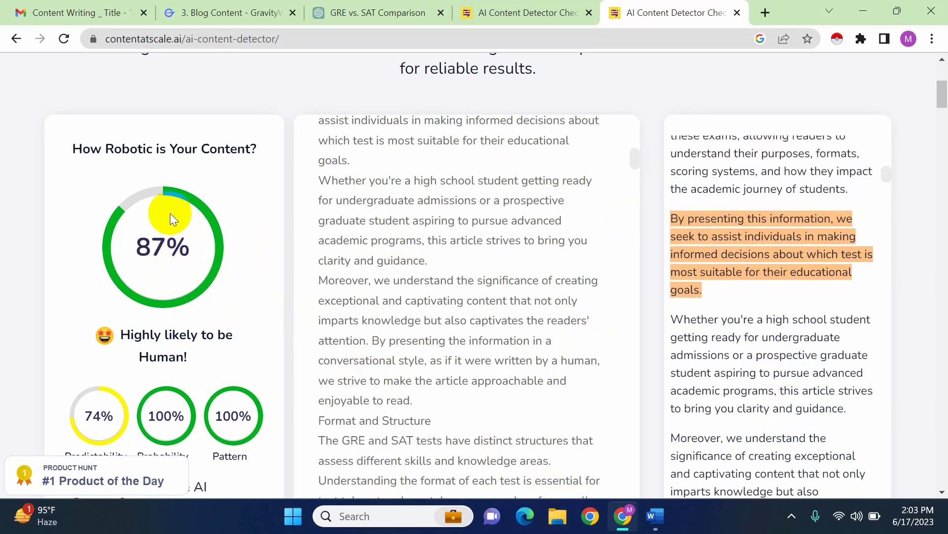
# Switch to the GRE document in Word and look over its Introduction and Purpose of GRE and SAT sections
pyautogui.moveTo(657, 516)
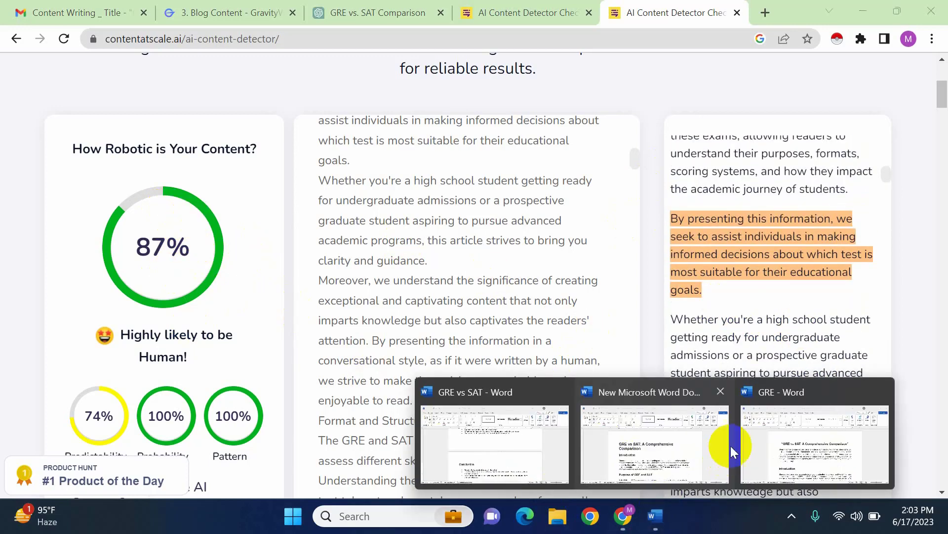
pyautogui.click(785, 446)
pyautogui.scroll(-1, 487, 336)
pyautogui.click(488, 332)
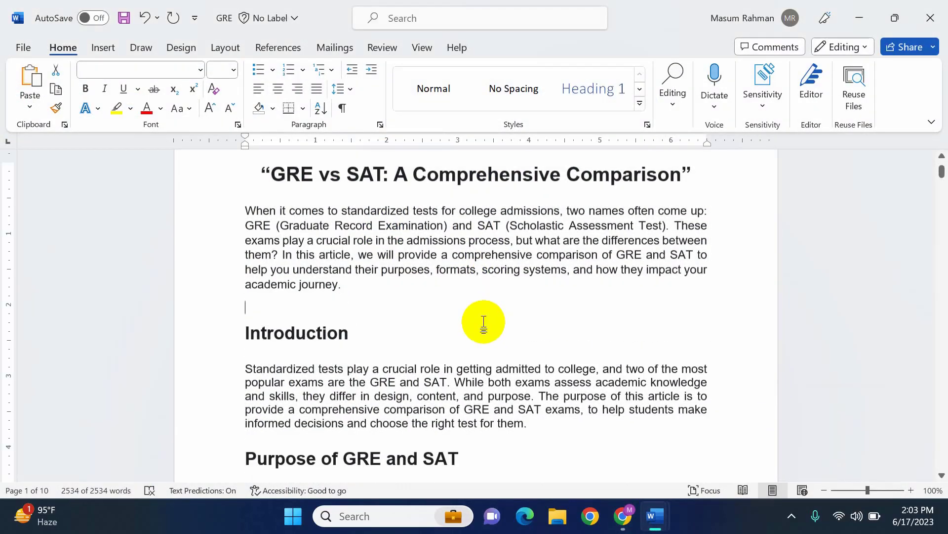
pyautogui.scroll(-5, 514, 328)
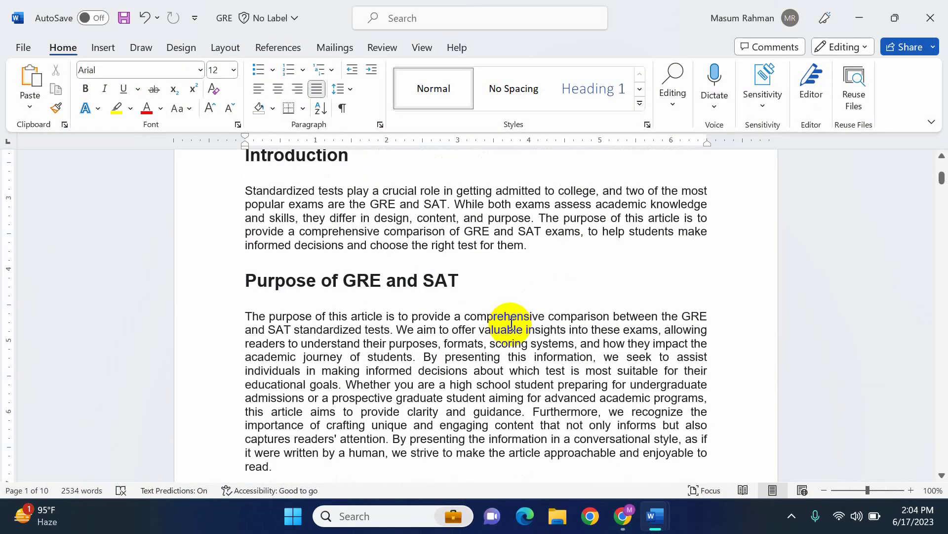
pyautogui.scroll(-1, 510, 327)
pyautogui.scroll(3, 506, 331)
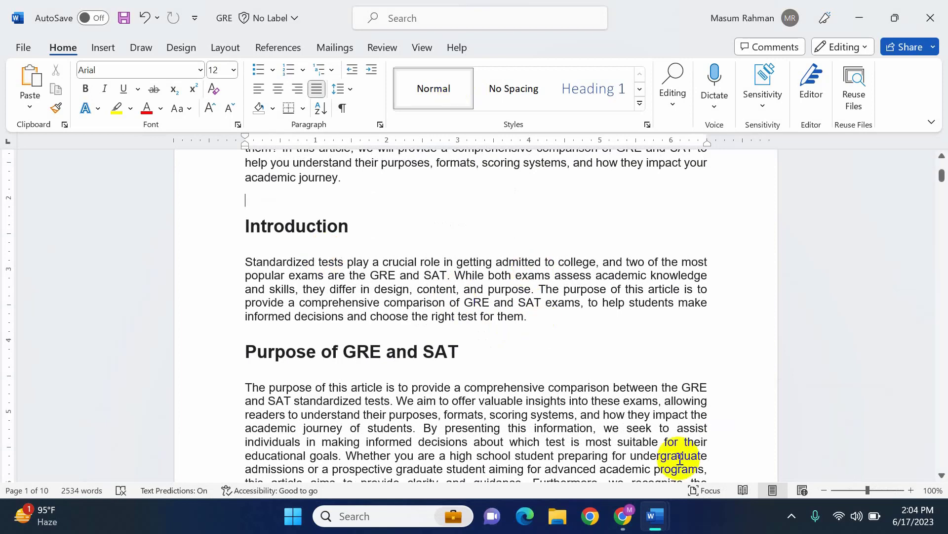
# Return to the AI detector page in Chrome to view the revised article text
pyautogui.moveTo(653, 503)
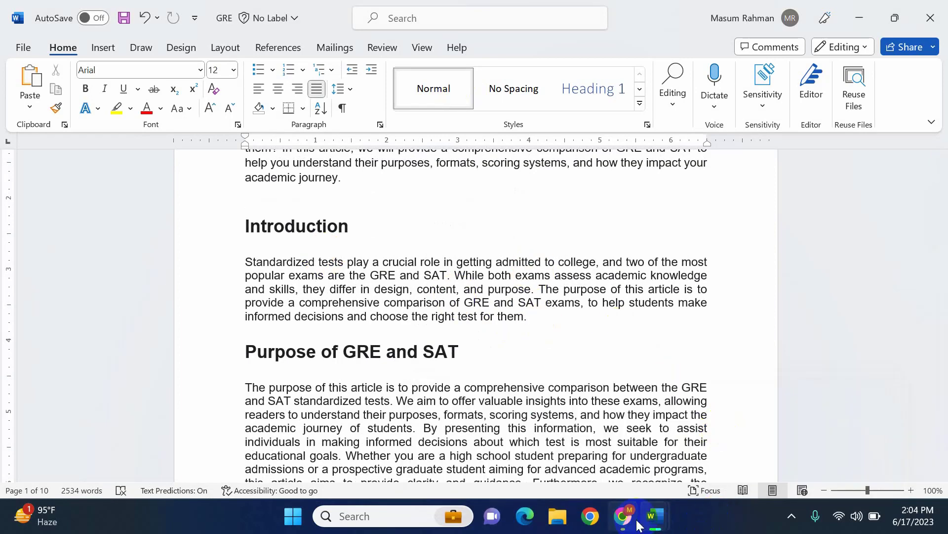
pyautogui.moveTo(629, 521)
pyautogui.click(634, 447)
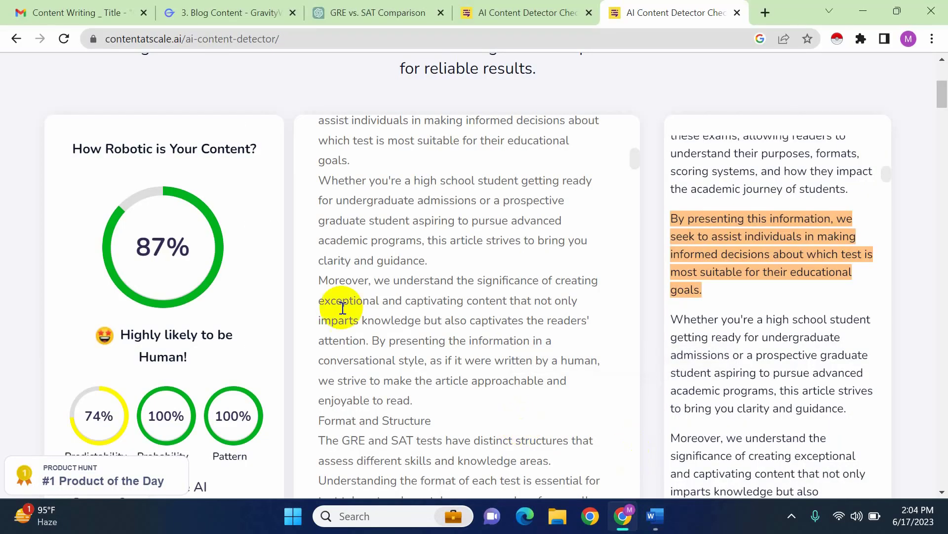
# Bring up the GRE document in Word at its title, and preview the open New Microsoft Word Document
pyautogui.moveTo(655, 522)
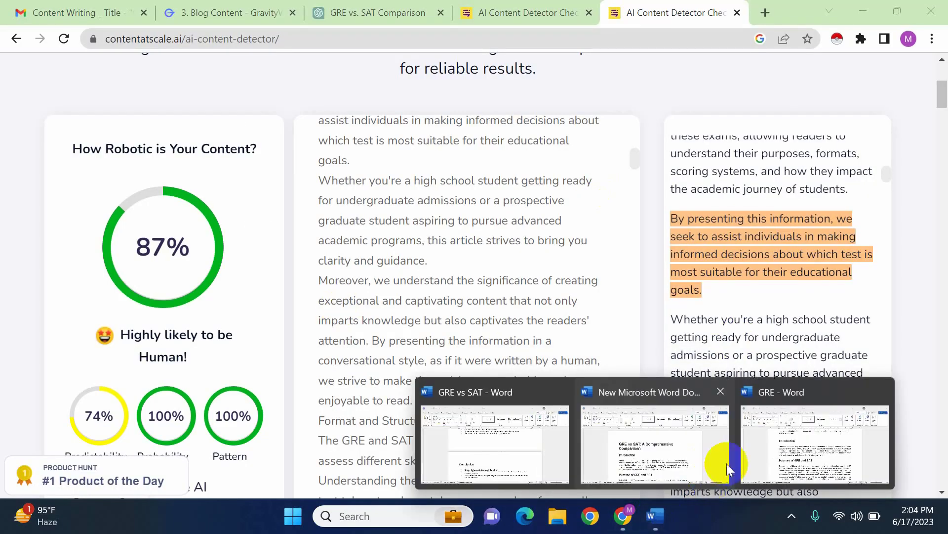
pyautogui.click(725, 425)
pyautogui.scroll(4, 430, 338)
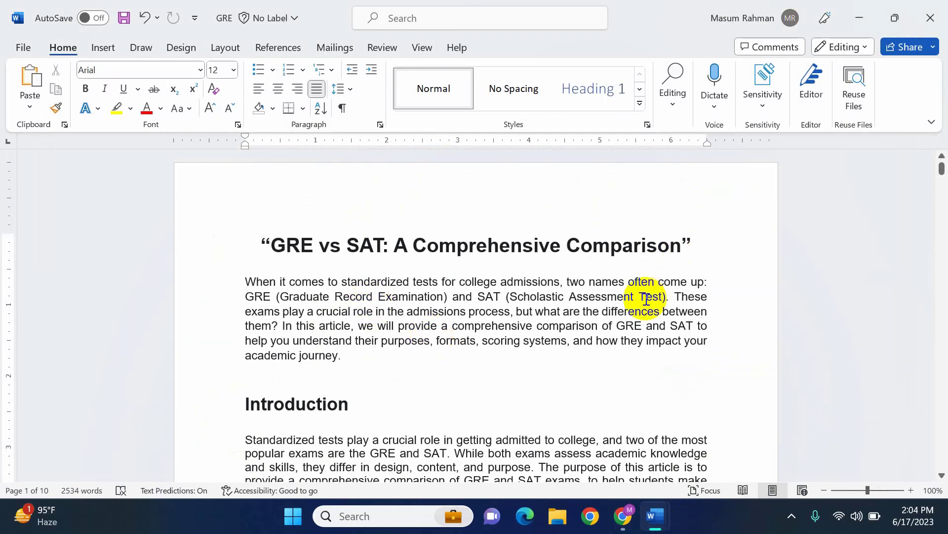
pyautogui.moveTo(673, 509)
pyautogui.moveTo(630, 447)
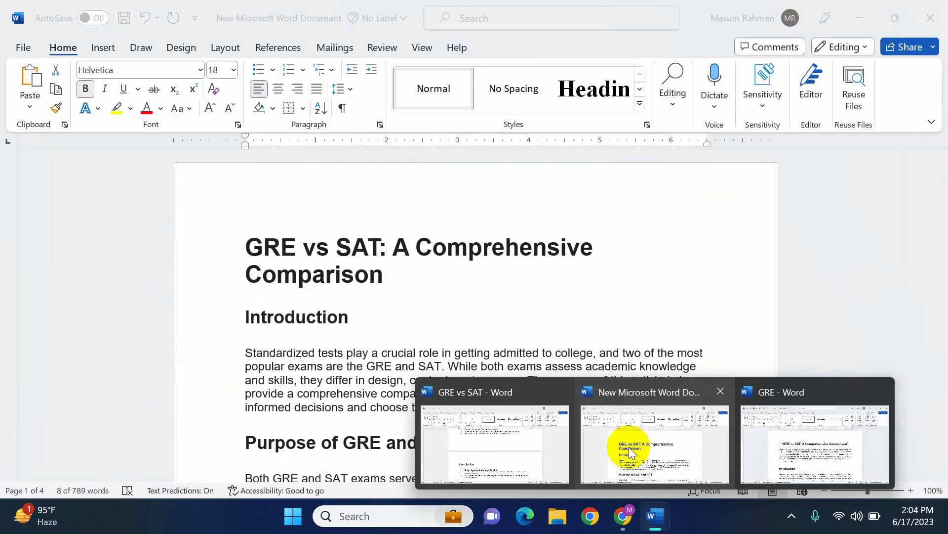